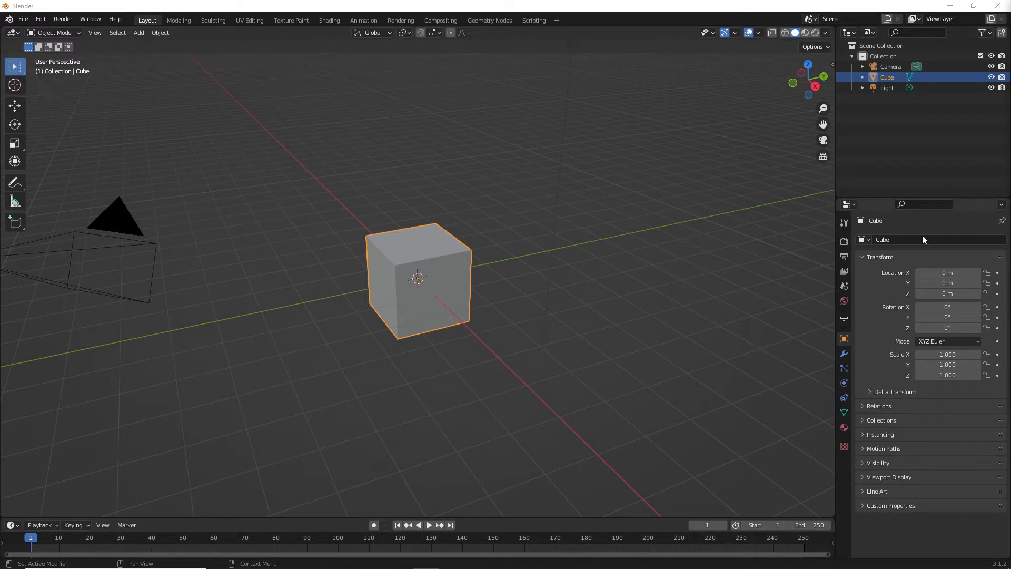
Delete the default camera and light from the scene, keeping the cube
click(129, 220)
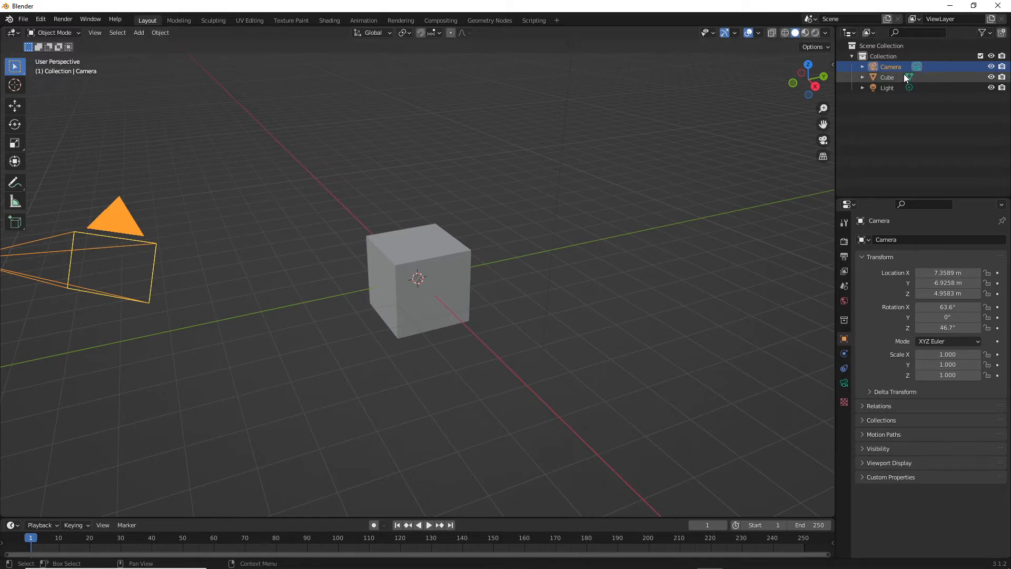
key(Delete)
click(887, 78)
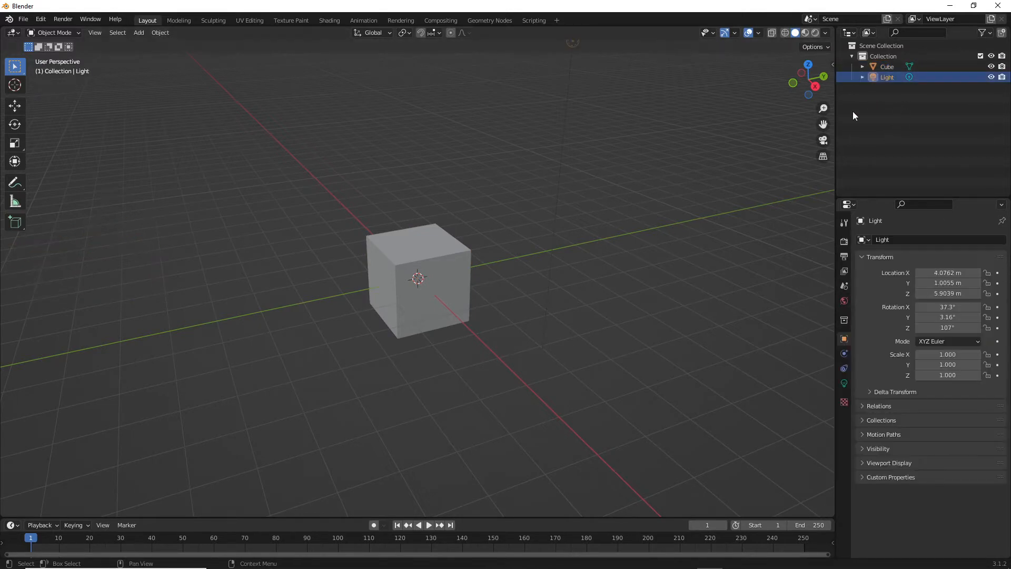
key(Delete)
In front view, raise the cube about 1.02 m along Z so its base sits near the ground line
middle_drag(589, 204, 553, 185)
key(KP_1)
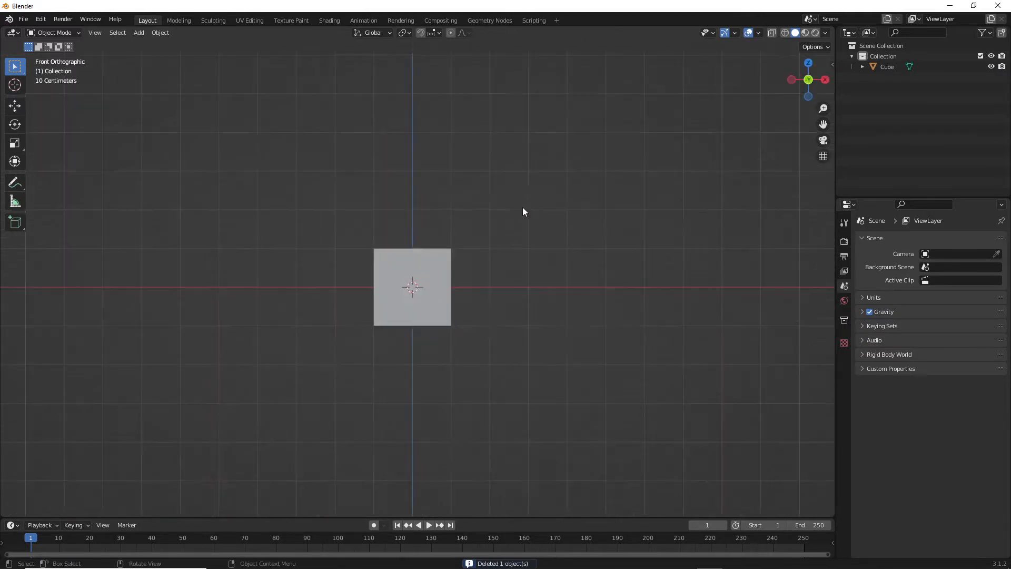
click(436, 262)
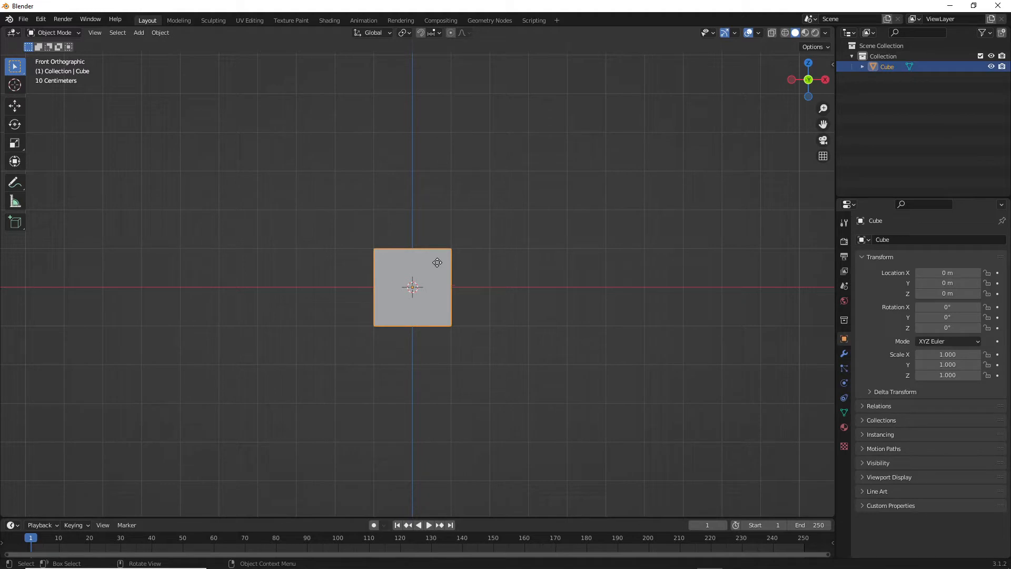
key(g)
key(z)
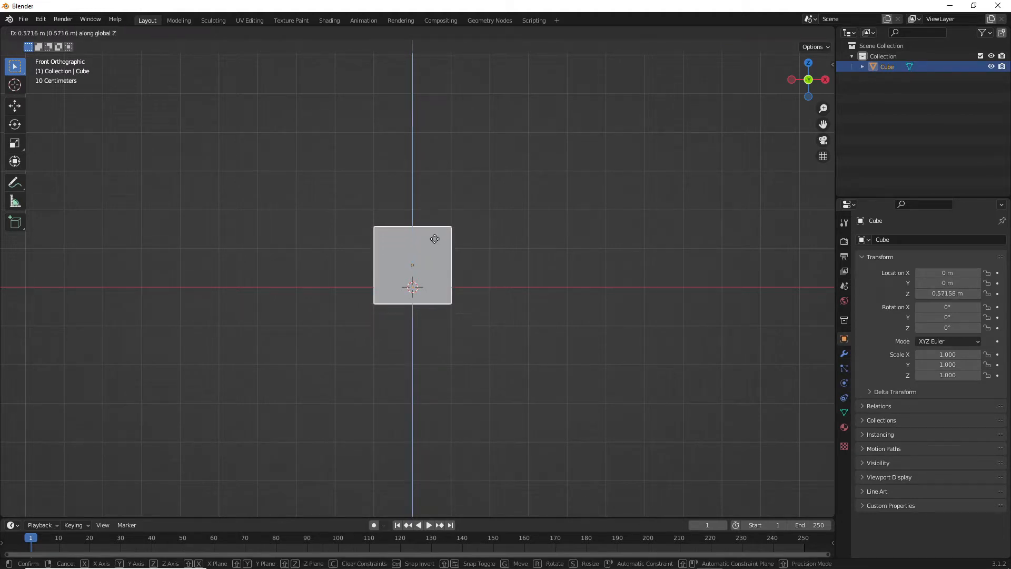
click(434, 222)
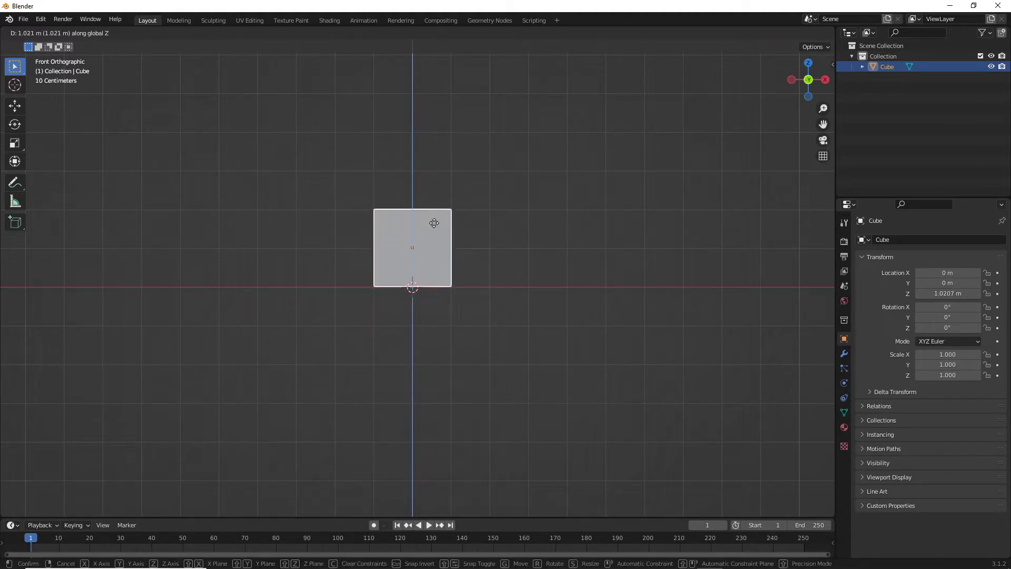
scroll(408, 240, up, 5)
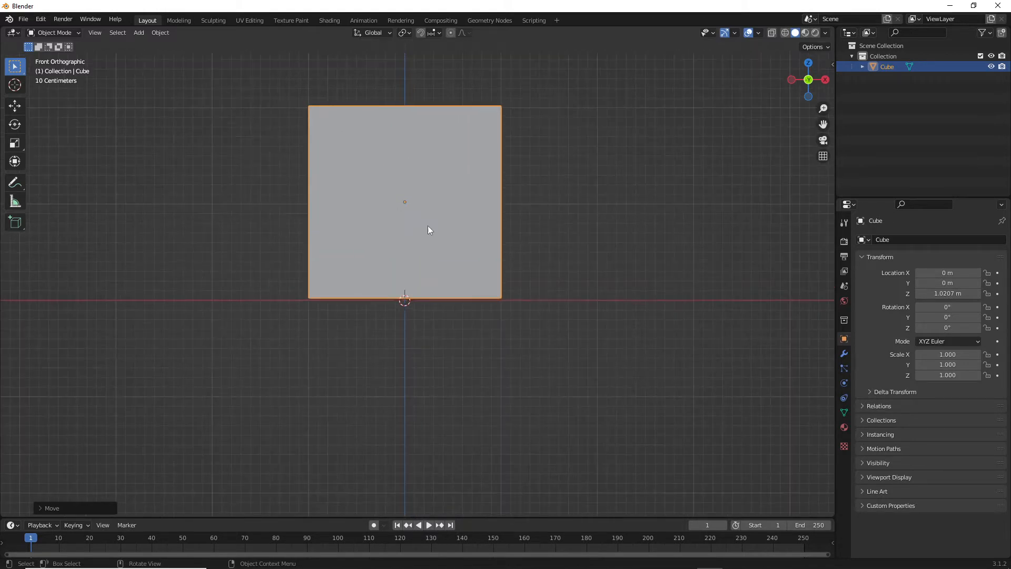
shift+middle_drag(430, 201, 470, 252)
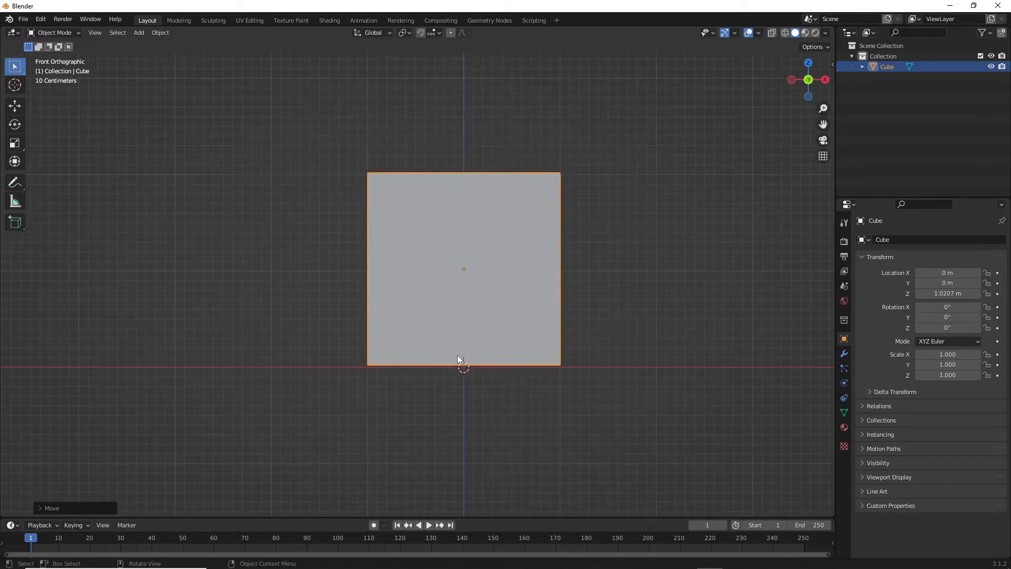
In Edit Mode, lower the whole cube mesh about 0.014 m along Z so its base meets the ground line
key(Tab)
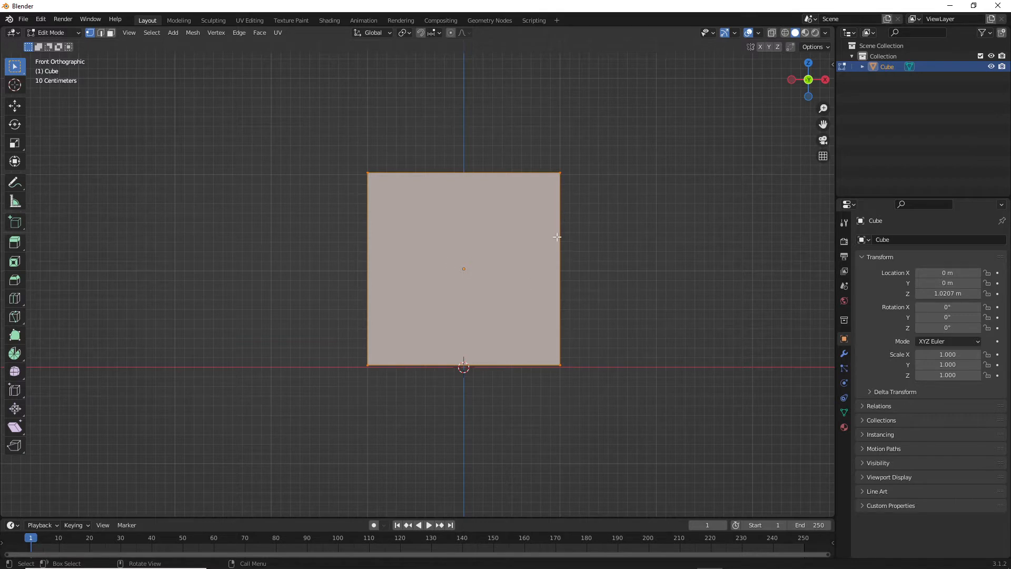
mouse_move(558, 237)
middle_down()
mouse_move(563, 245)
mouse_move(544, 243)
middle_up()
key(KP_1)
scroll(479, 232, down, 2)
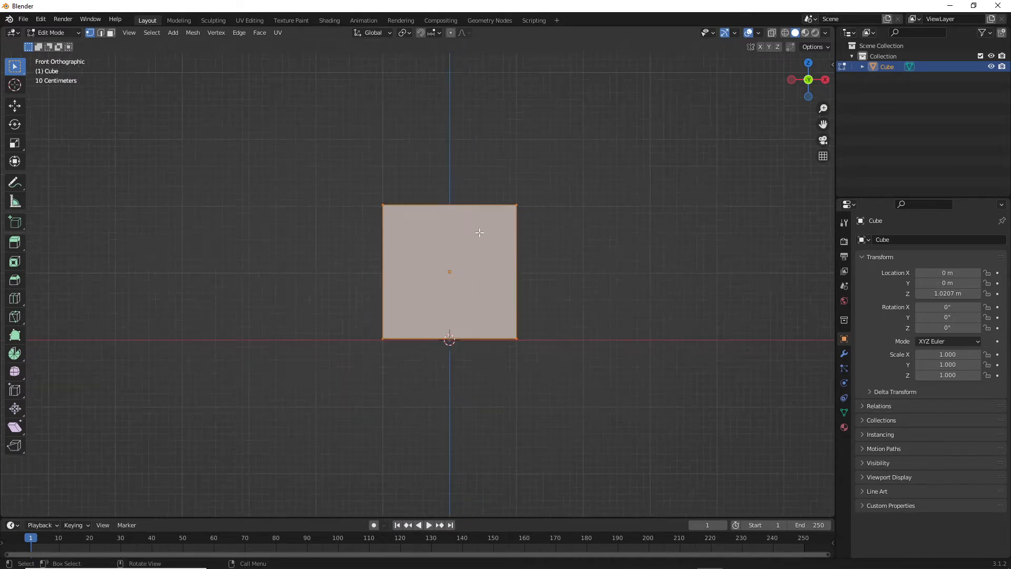
scroll(478, 242, down, 3)
middle_drag(478, 248, 480, 247)
scroll(483, 248, up, 4)
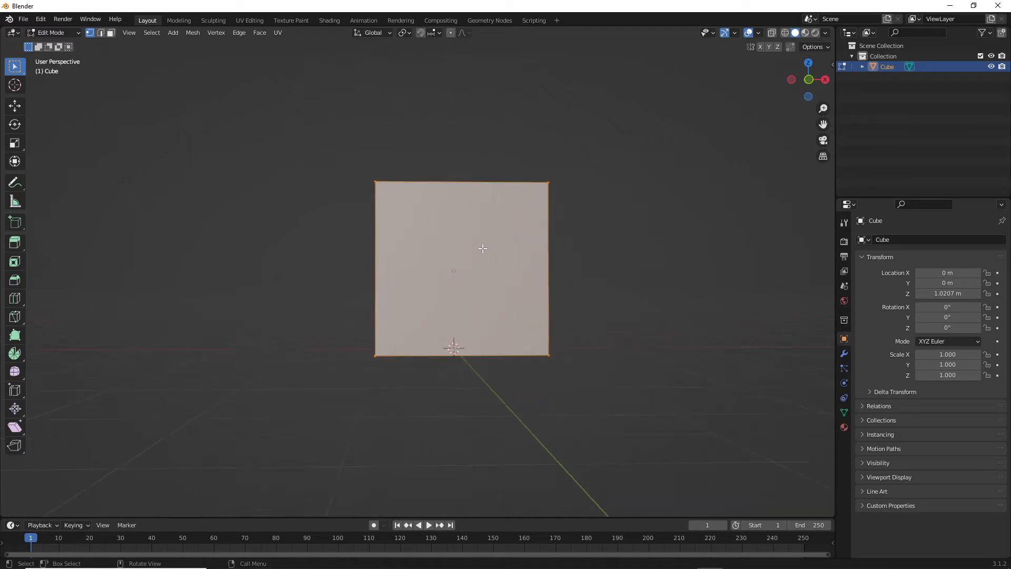
scroll(482, 248, up, 2)
key(KP_1)
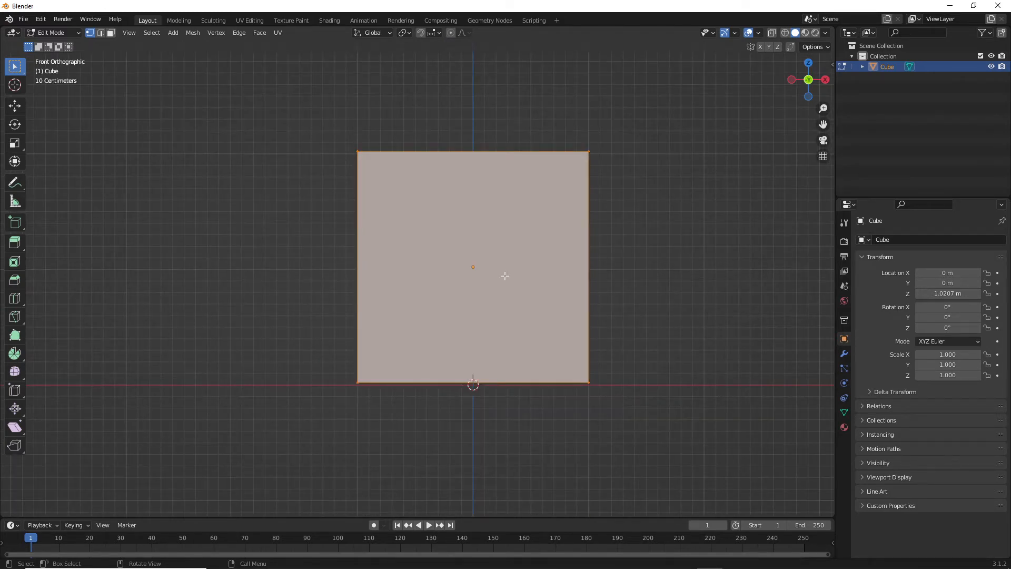
key(g)
key(z)
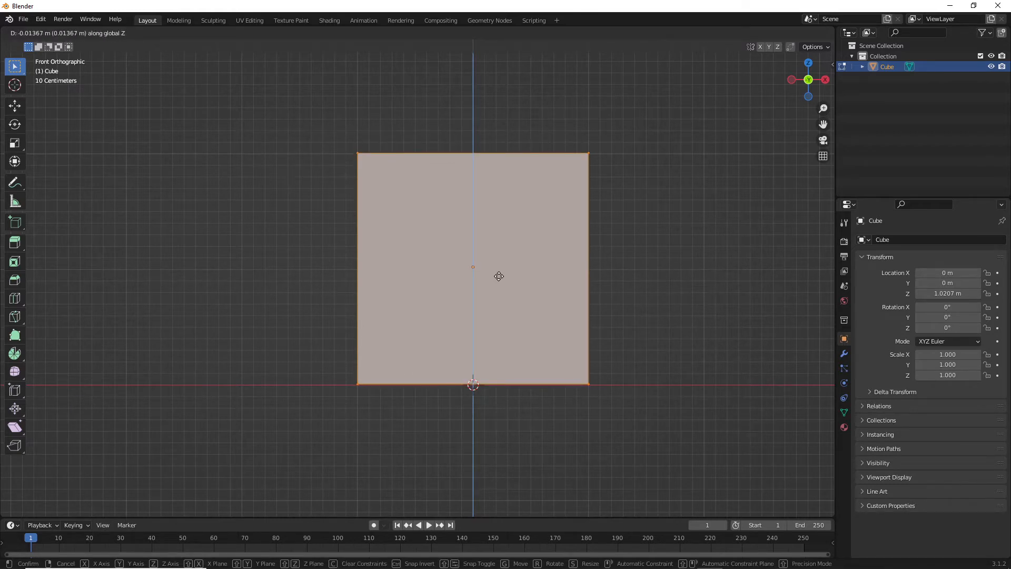
click(498, 276)
scroll(488, 253, up, 1)
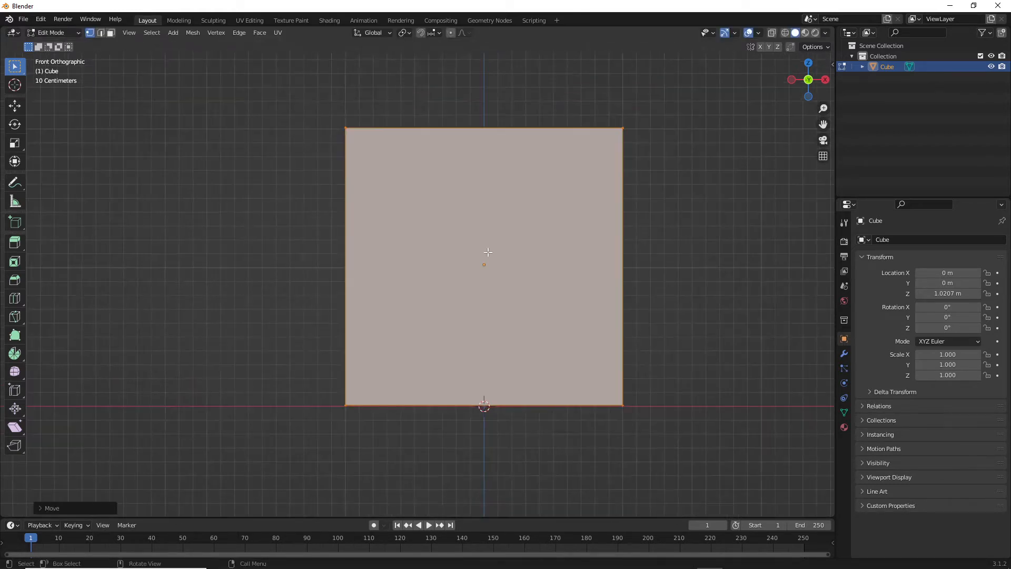
Deselect all of the cube's geometry in Edit Mode and switch to face selection
key(Tab)
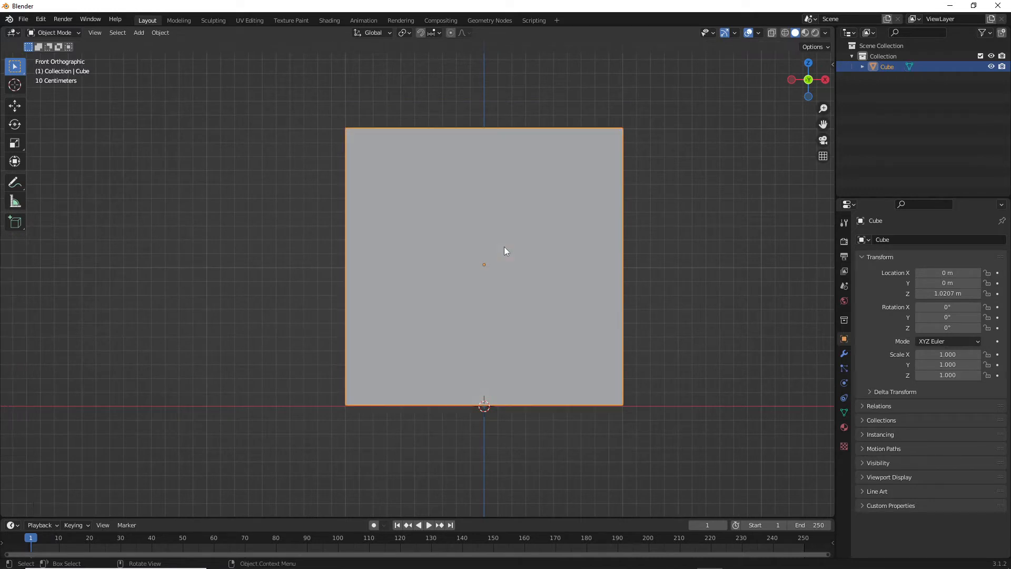
key(Tab)
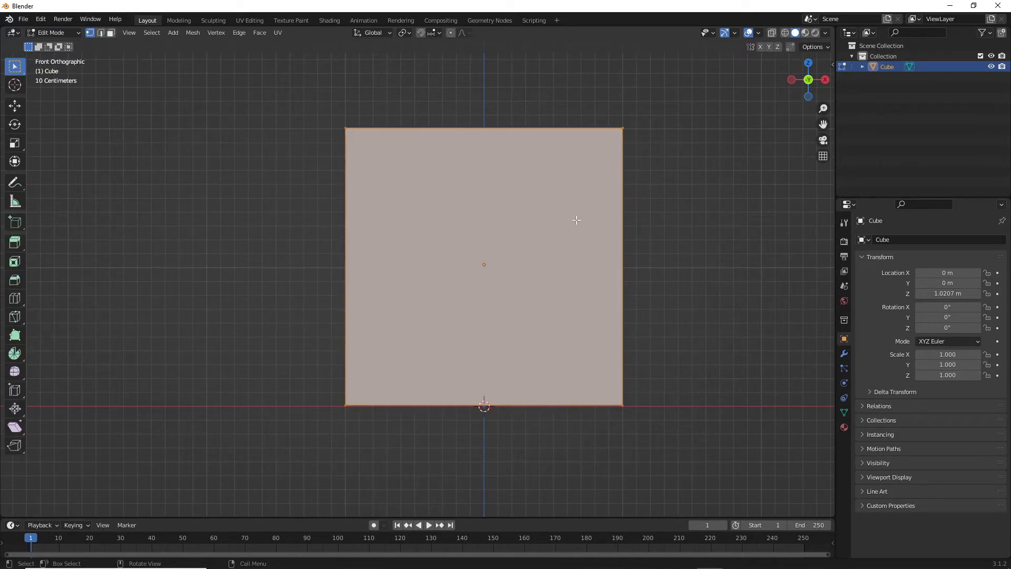
mouse_move(576, 219)
middle_down()
mouse_move(514, 230)
mouse_move(590, 226)
middle_up()
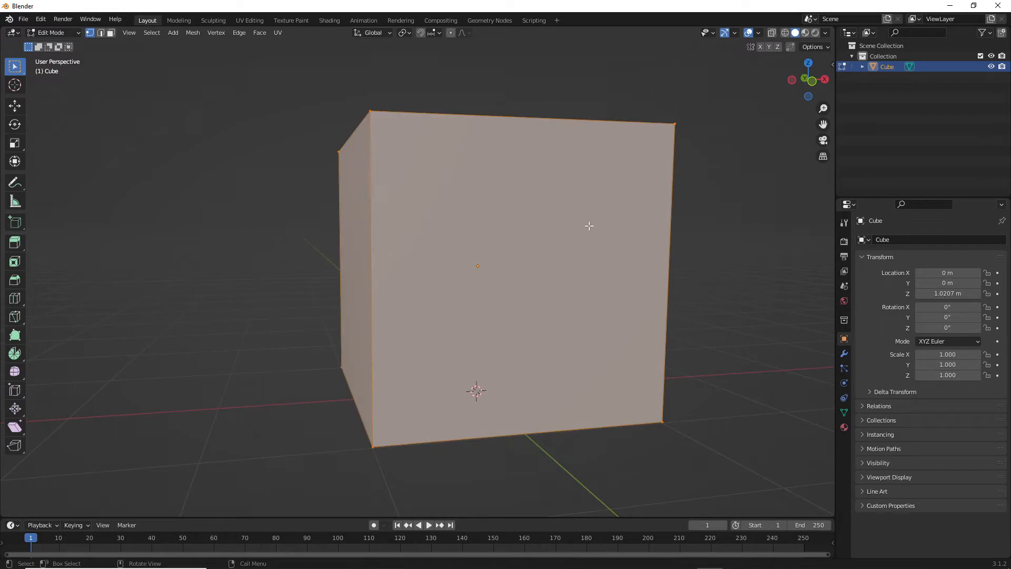
key(KP_1)
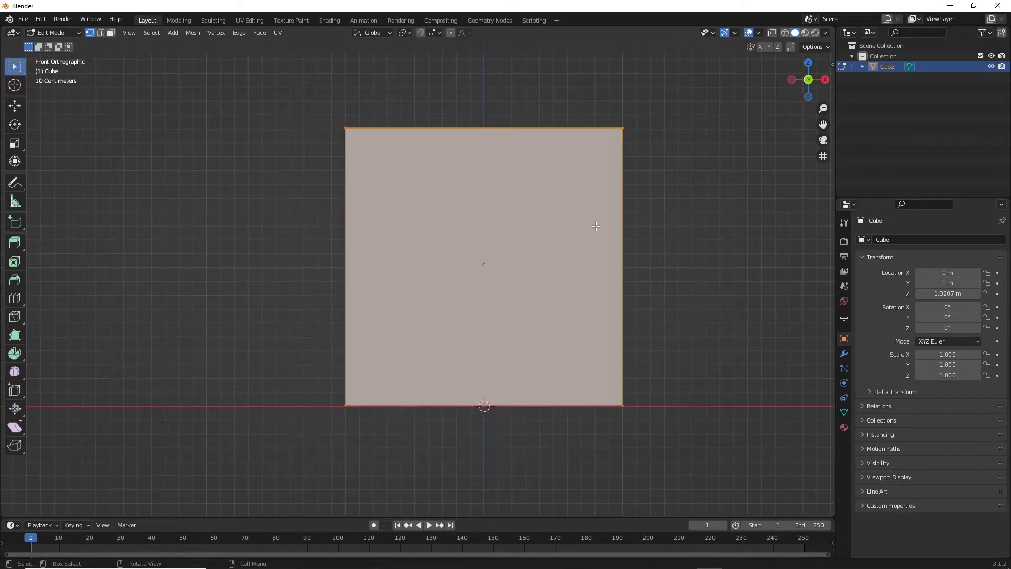
alt+middle_drag(611, 248, 573, 245)
key(alt+a)
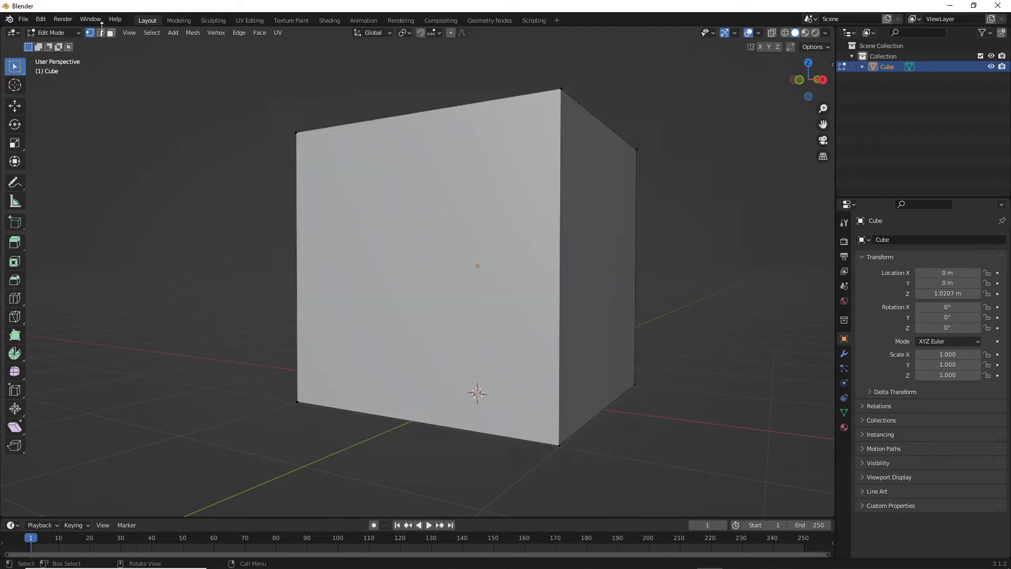
click(110, 33)
Move the cube's +X side face inward along X by about 0.8 m in front view
click(603, 247)
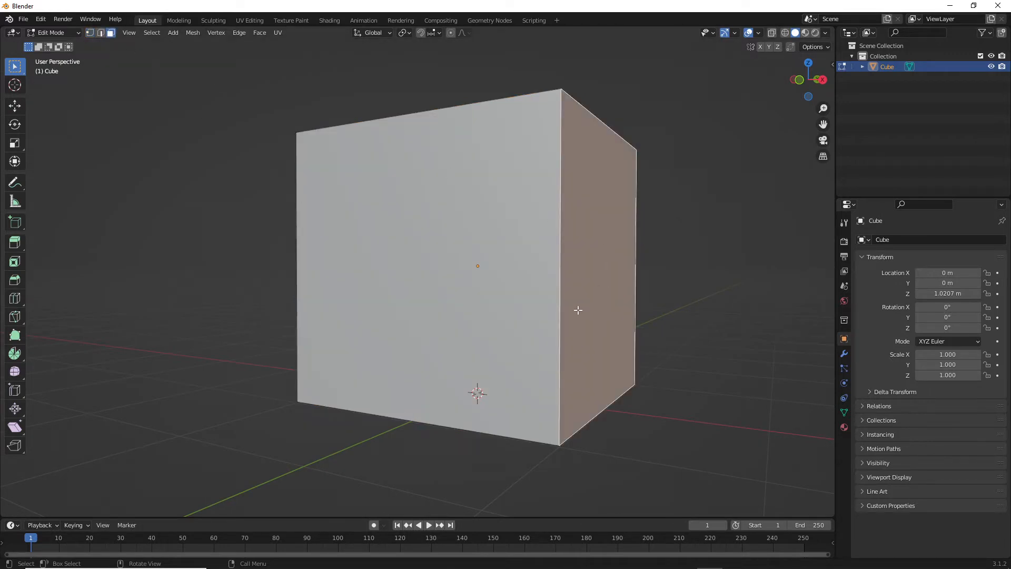
mouse_move(513, 284)
middle_down()
mouse_move(506, 272)
mouse_move(530, 270)
mouse_move(521, 315)
mouse_move(476, 285)
mouse_move(524, 274)
middle_up()
scroll(529, 274, down, 2)
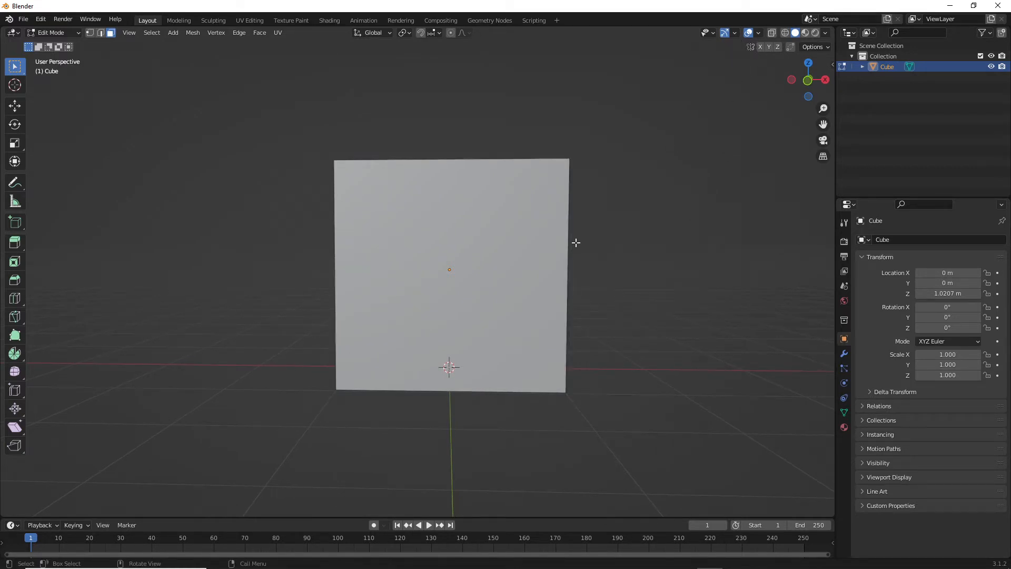
middle_drag(535, 239, 602, 235)
click(546, 251)
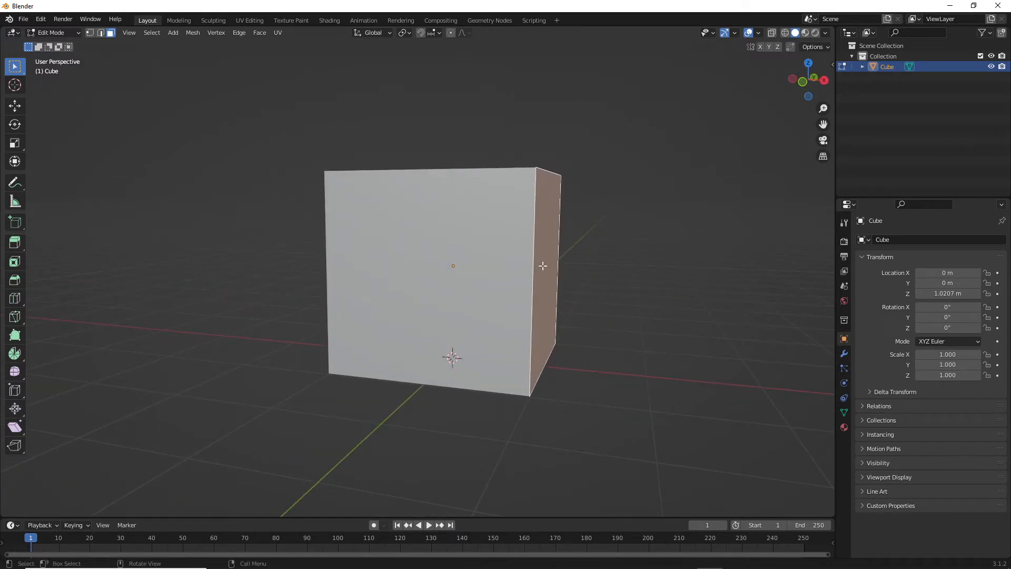
key(KP_1)
key(g)
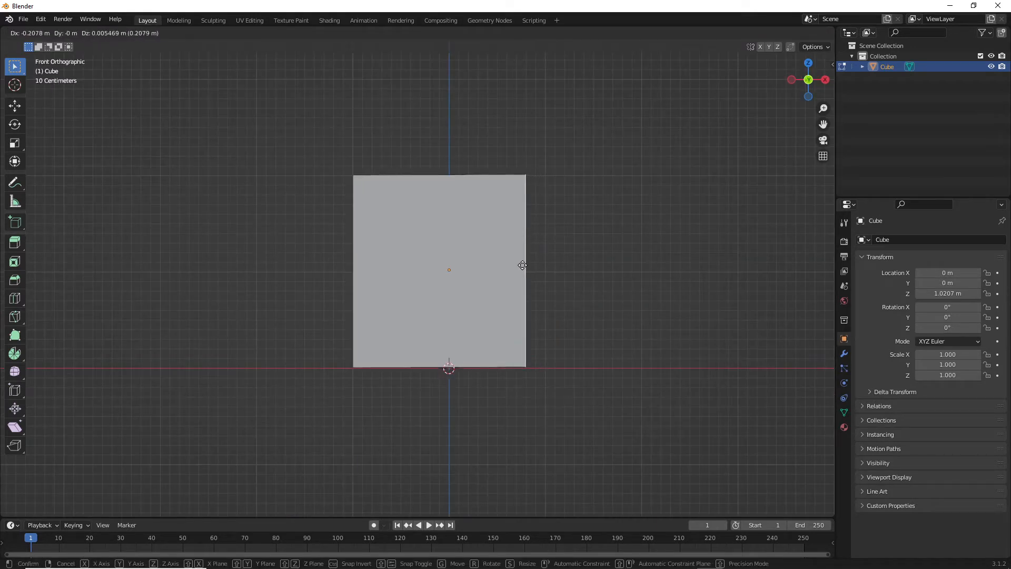
key(y)
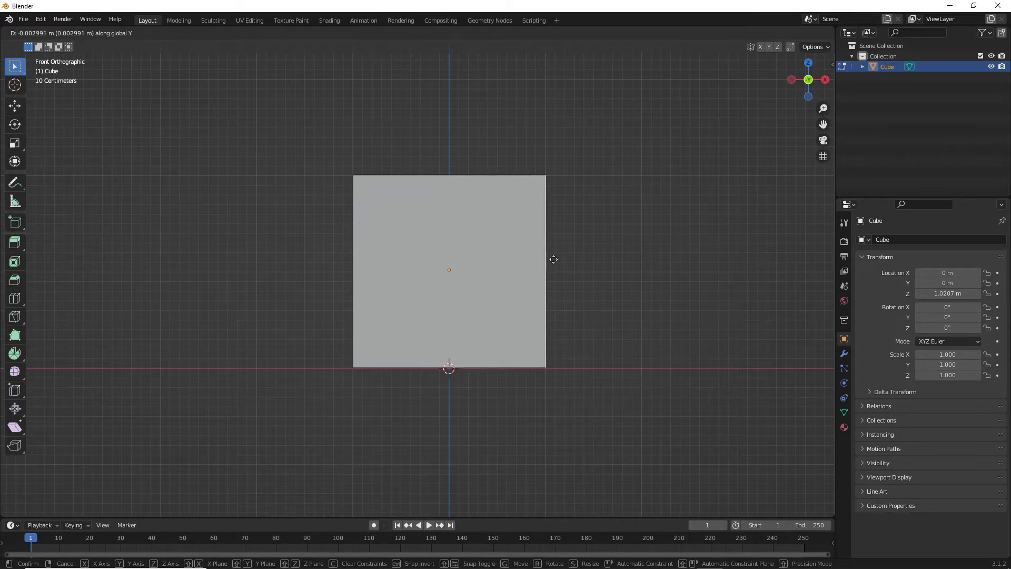
key(z)
key(x)
key(z)
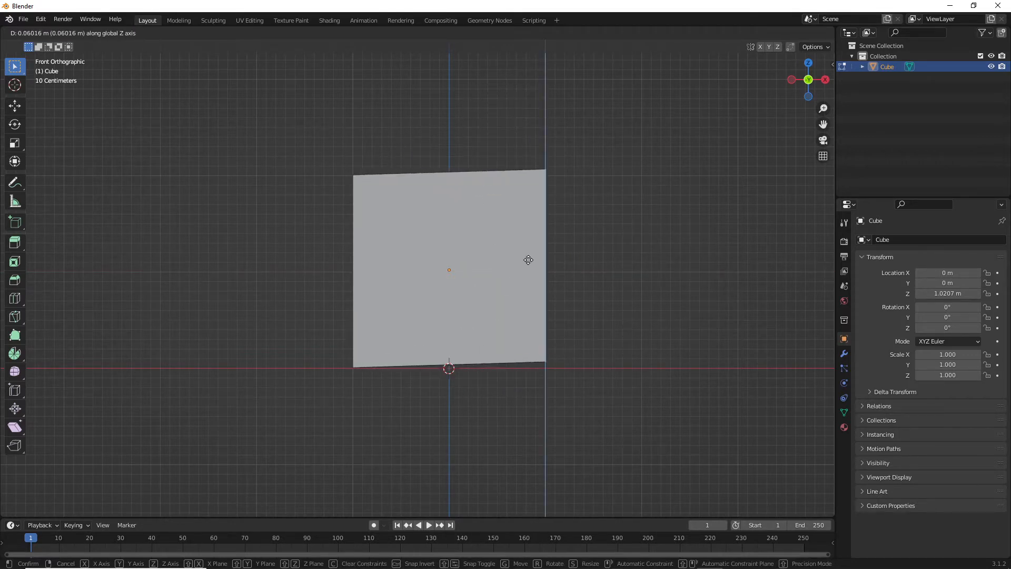
key(x)
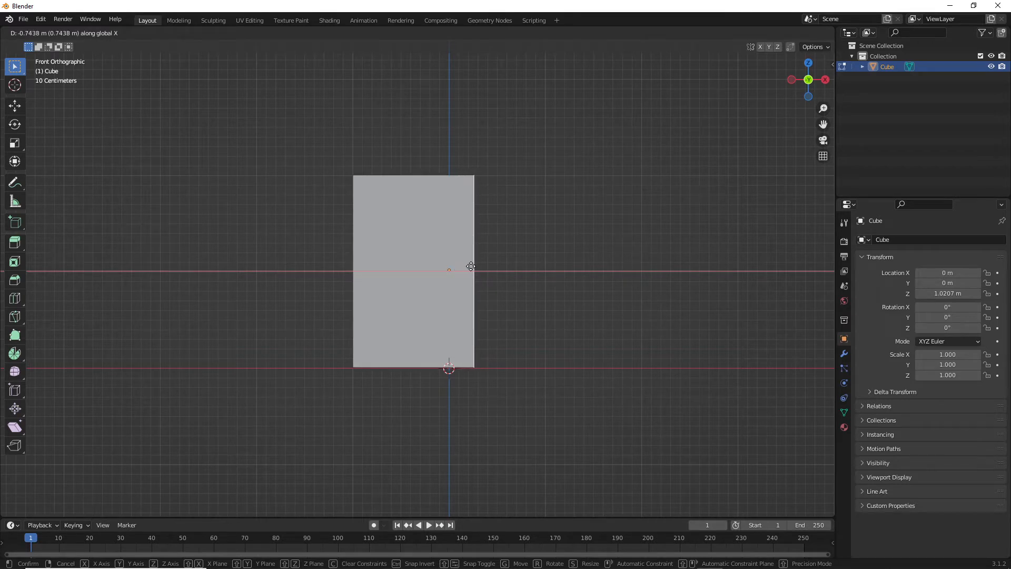
click(465, 267)
Move the opposite -X side face inward along X by about 0.81 m, leaving a thin slab centred on the origin
middle_drag(374, 260, 450, 255)
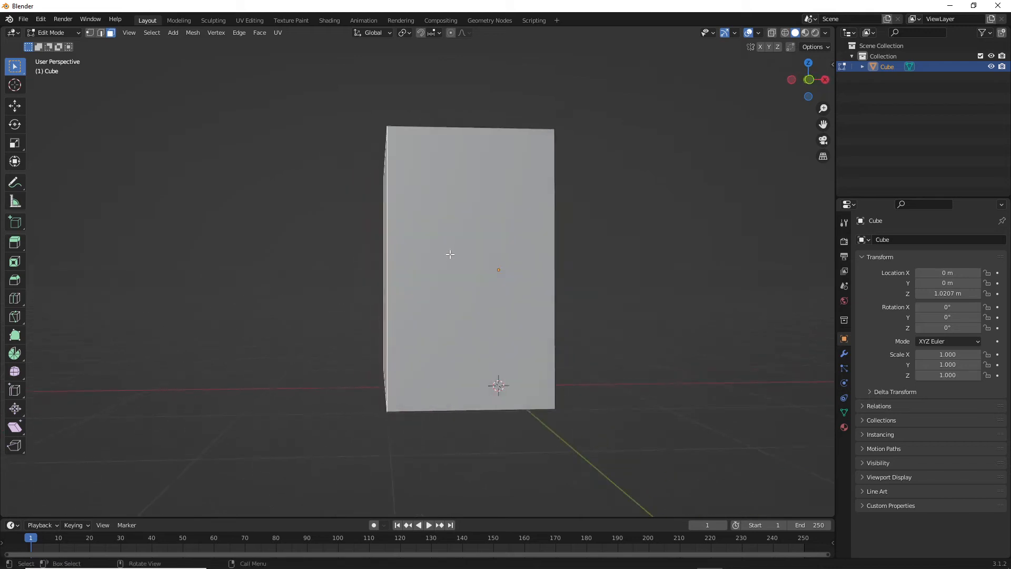
key(KP_1)
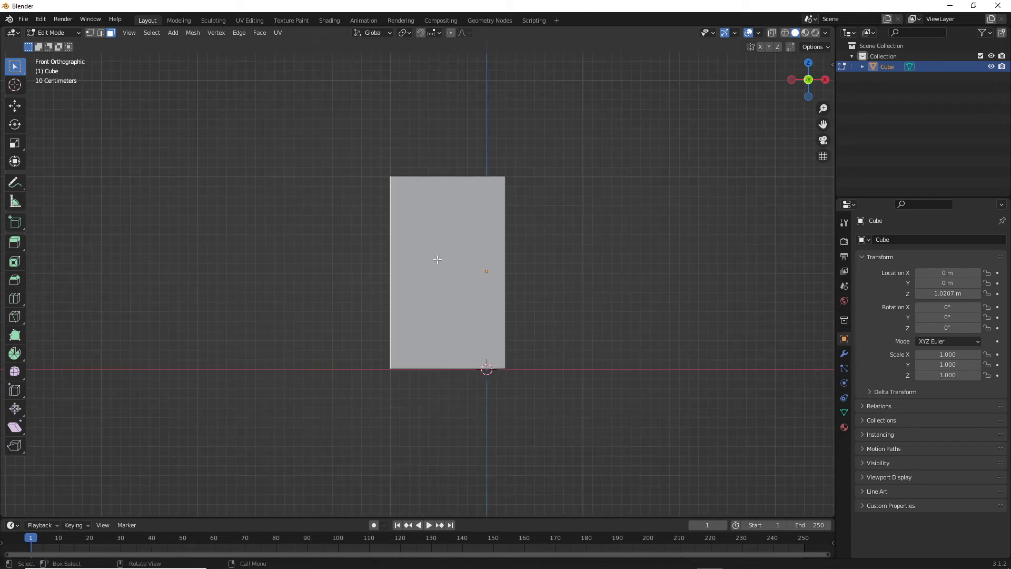
key(g)
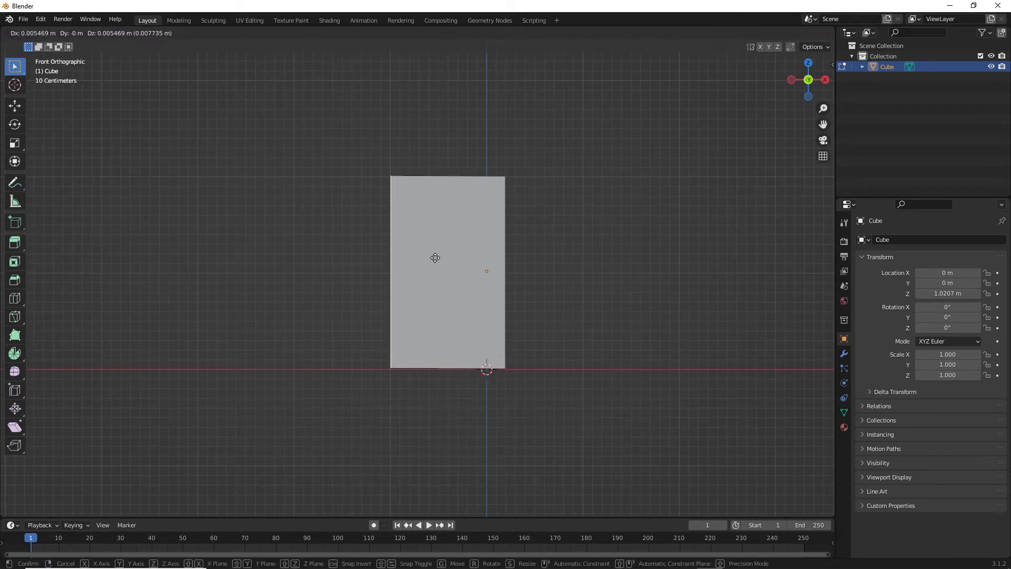
key(x)
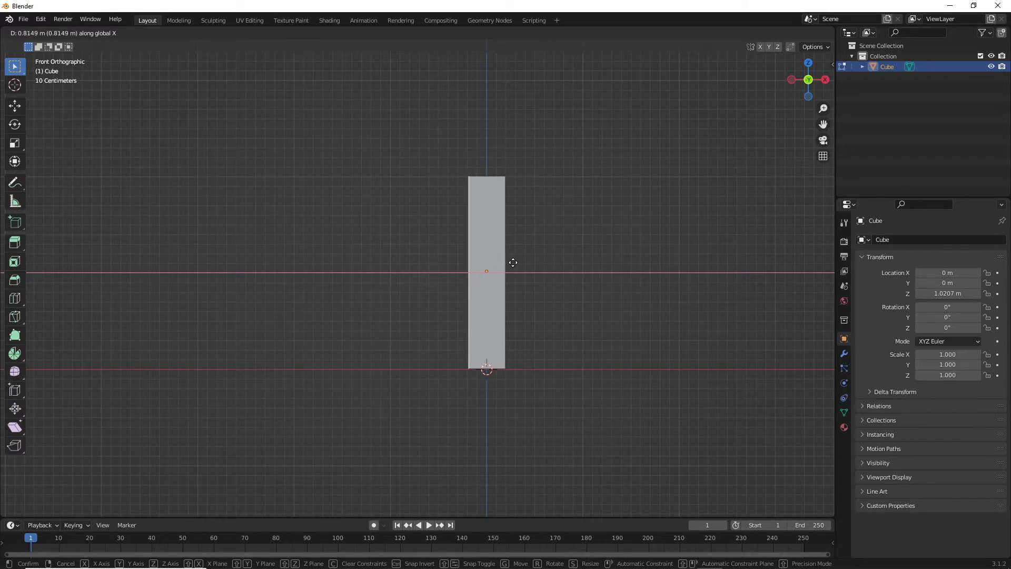
click(512, 263)
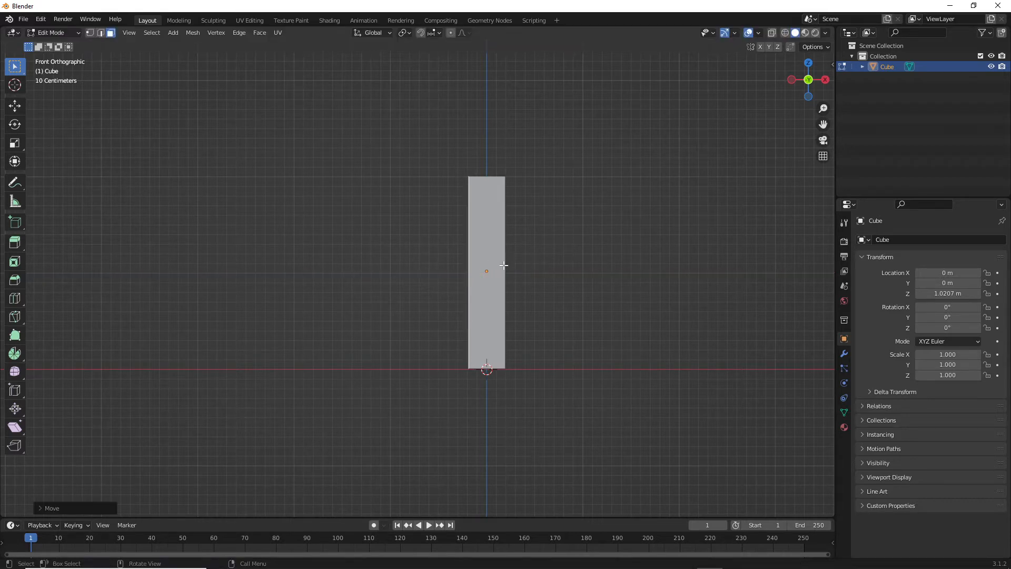
Move the cube's +Y side face inward along Y by about 1.81 m in right view to form a narrow column
scroll(505, 266, up, 1)
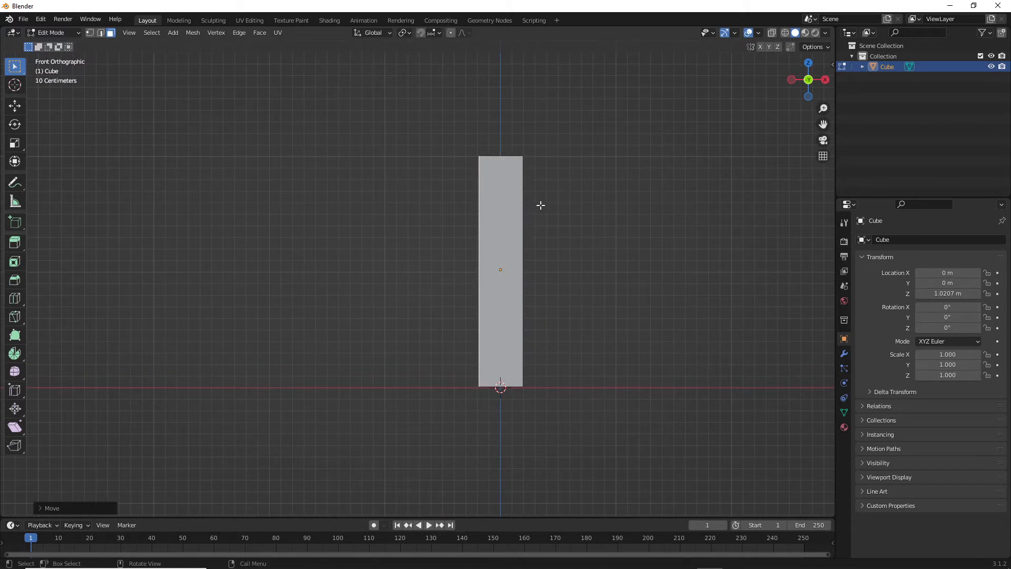
middle_drag(539, 205, 438, 217)
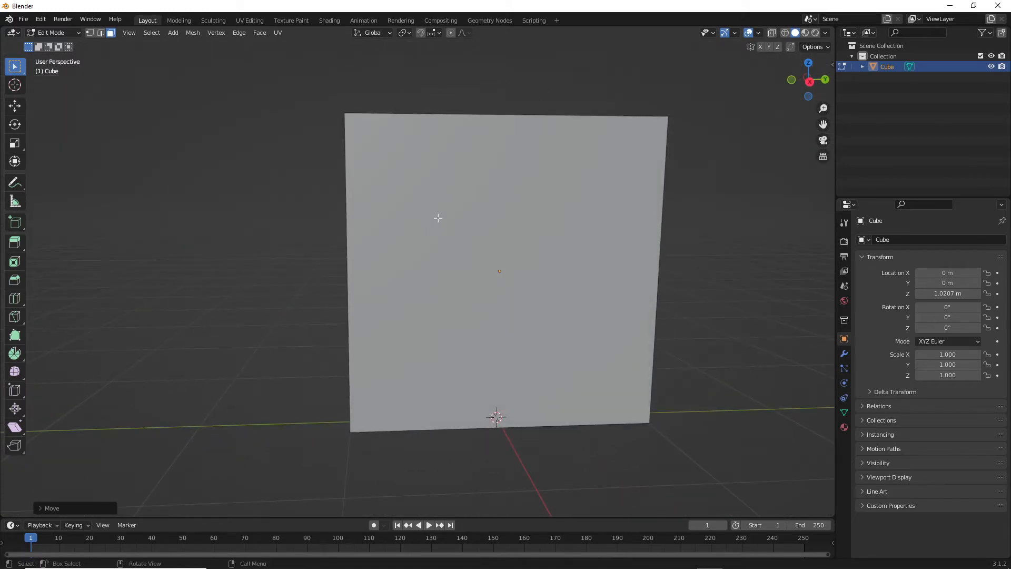
key(KP_1)
key(KP_3)
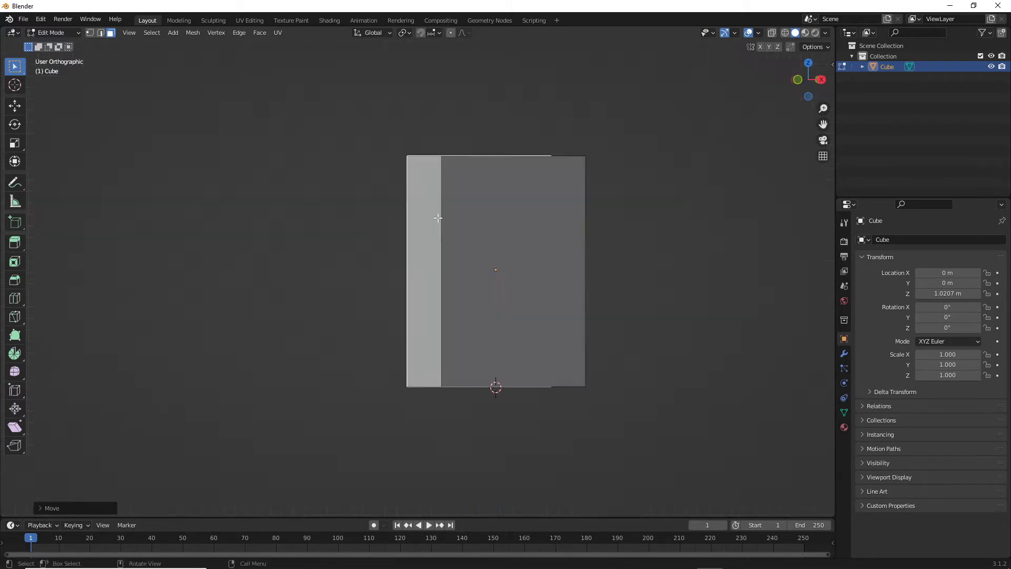
middle_drag(596, 214, 515, 226)
click(572, 269)
middle_drag(540, 310, 573, 268)
key(KP_3)
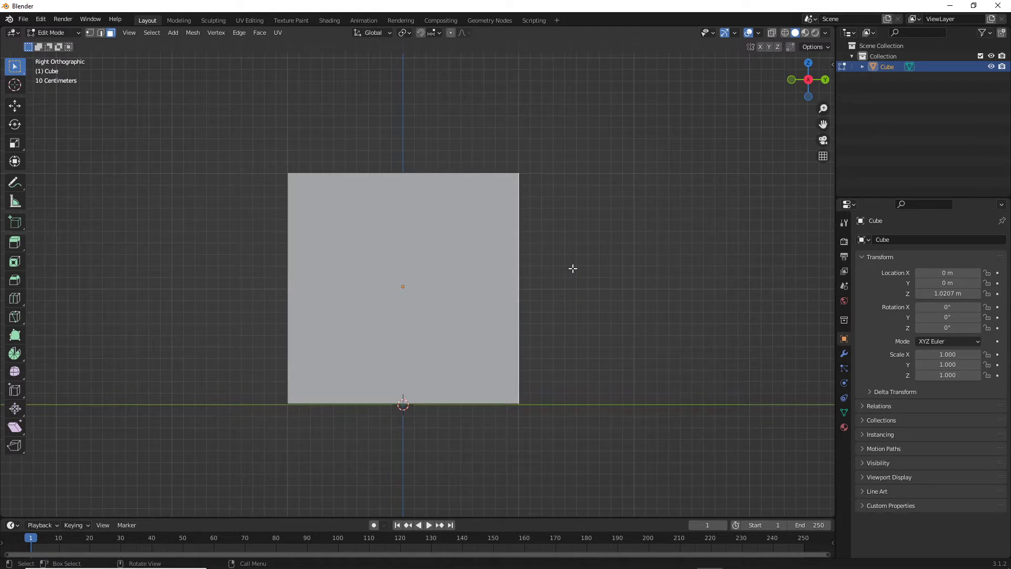
key(g)
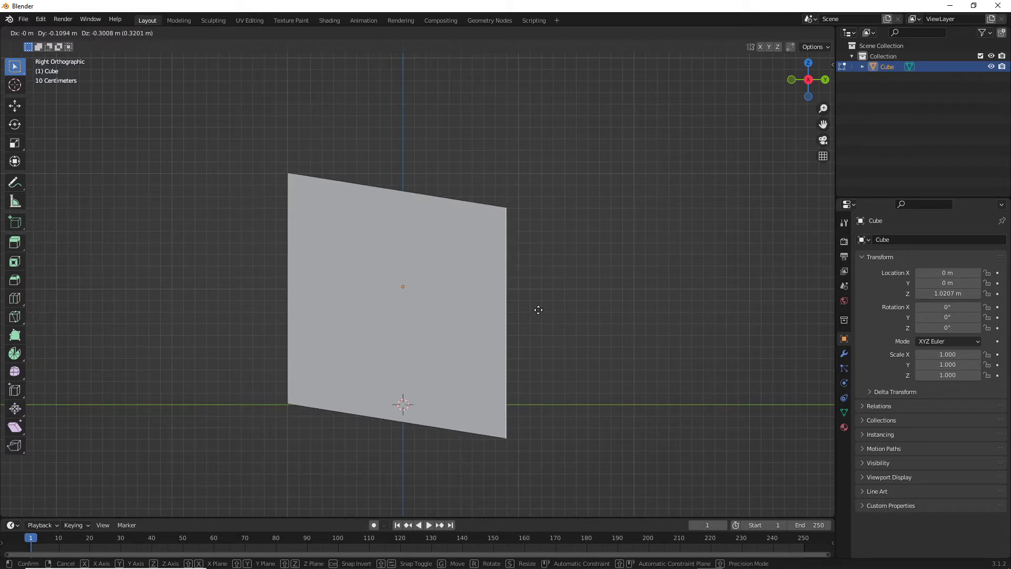
key(z)
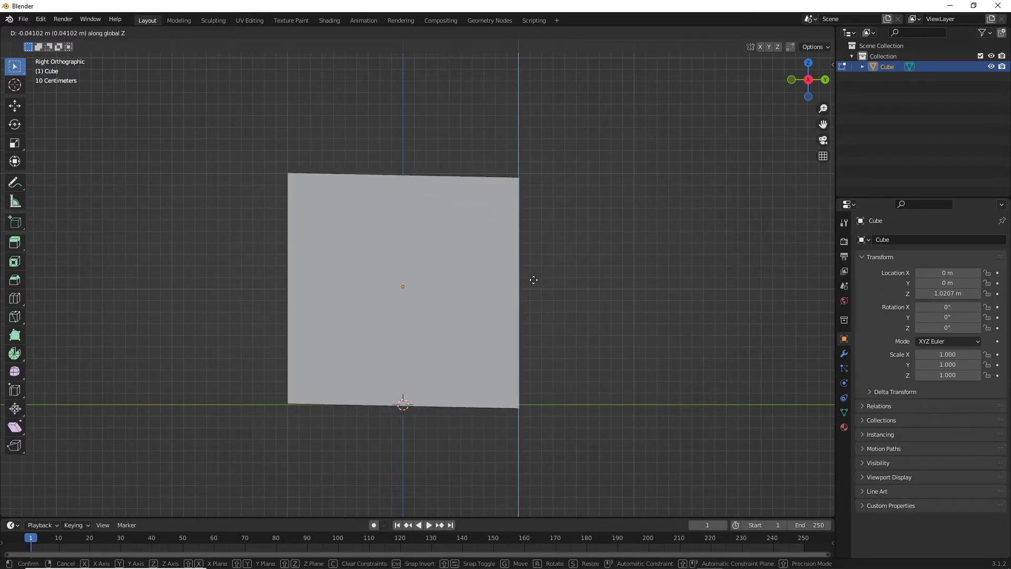
key(y)
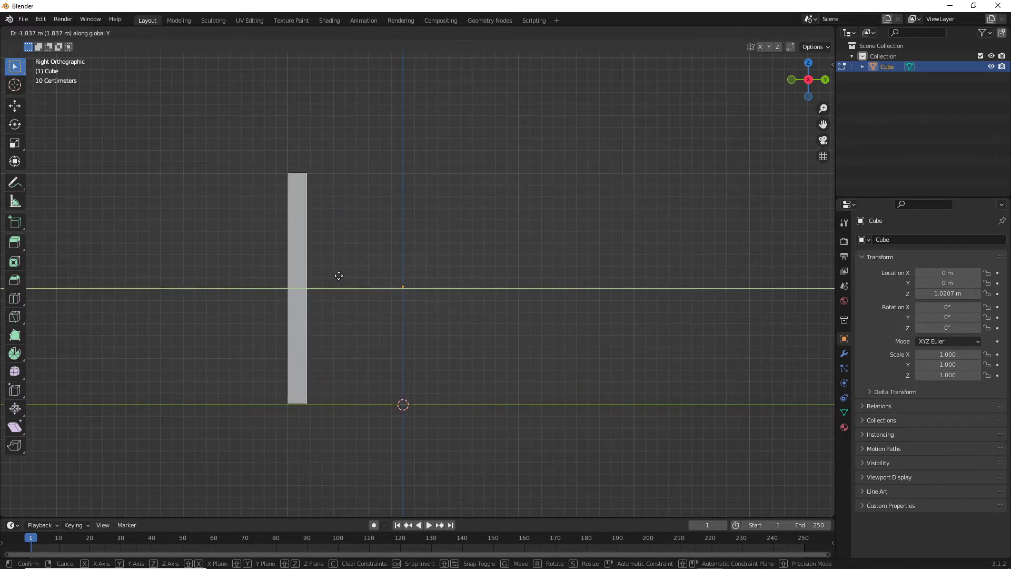
click(347, 273)
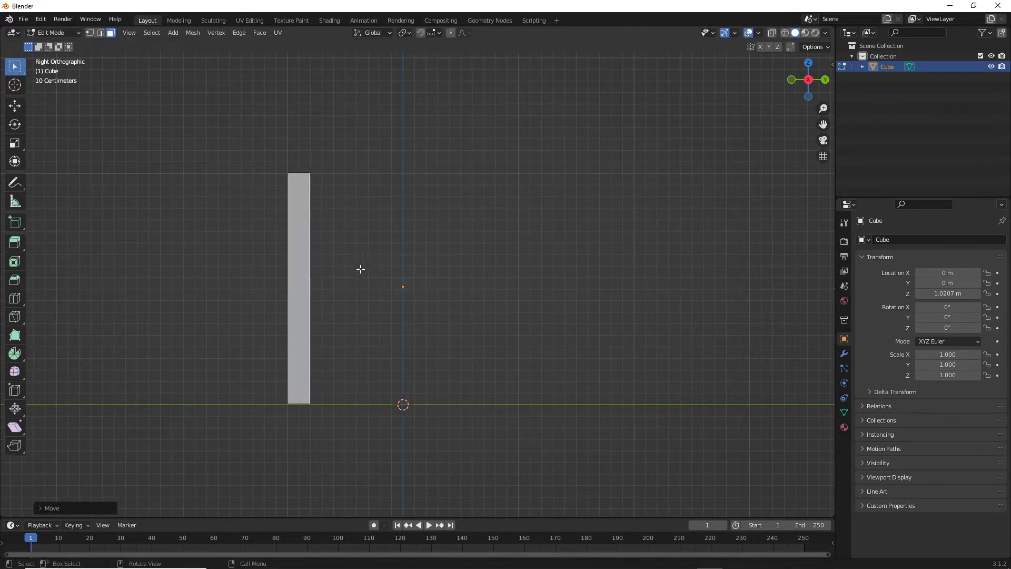
click(303, 289)
key(g)
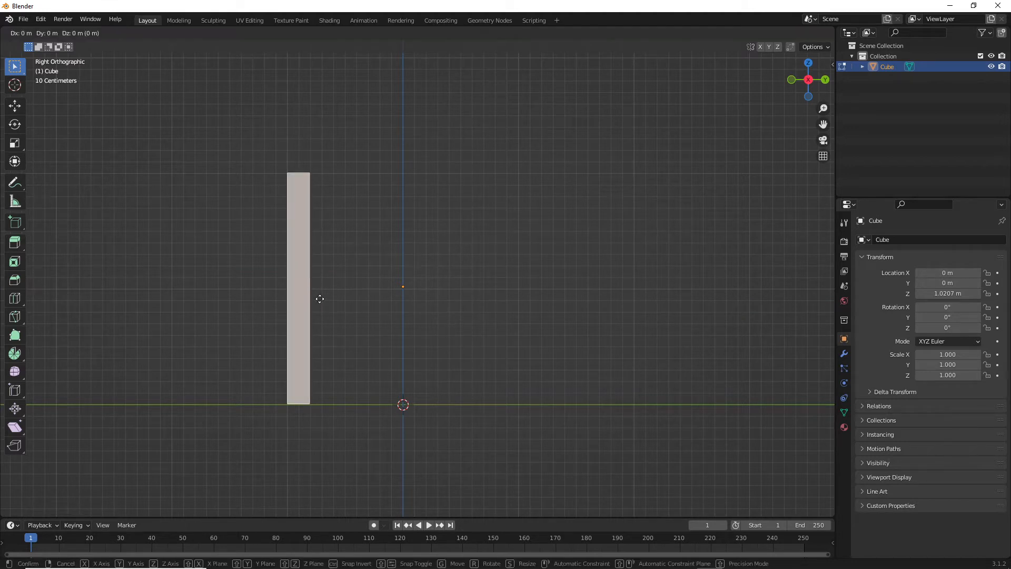
right_click(352, 291)
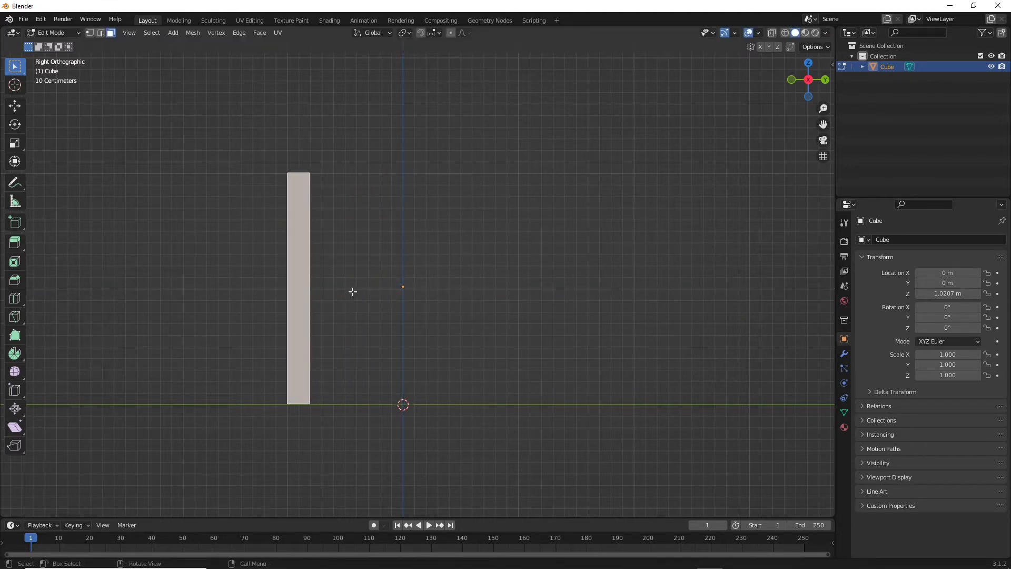
In Object Mode, move the column along Y by about 0.91 m in right view so it centres on the world origin
middle_drag(311, 286, 394, 275)
key(Tab)
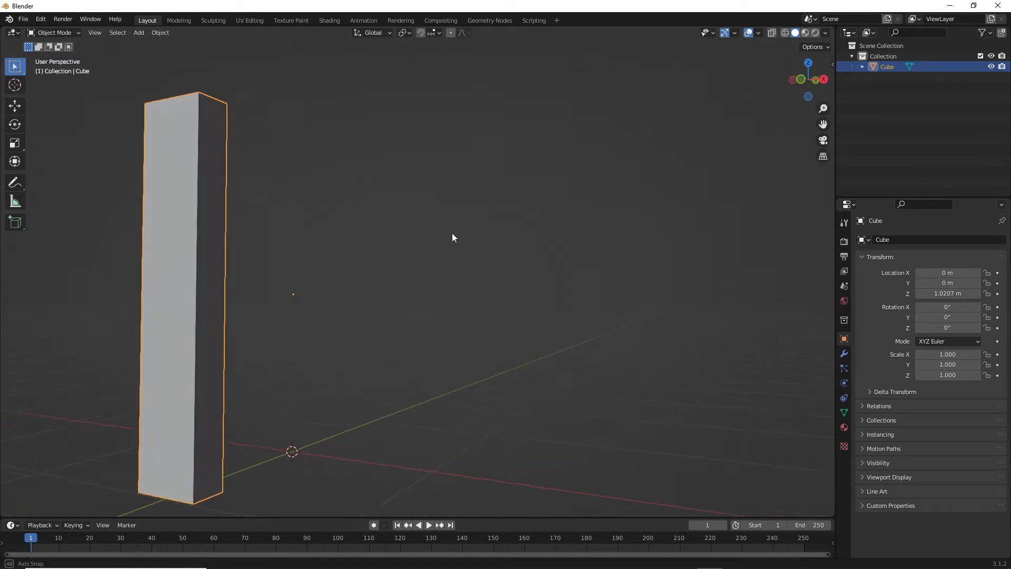
scroll(452, 237, up, 2)
key(KP_3)
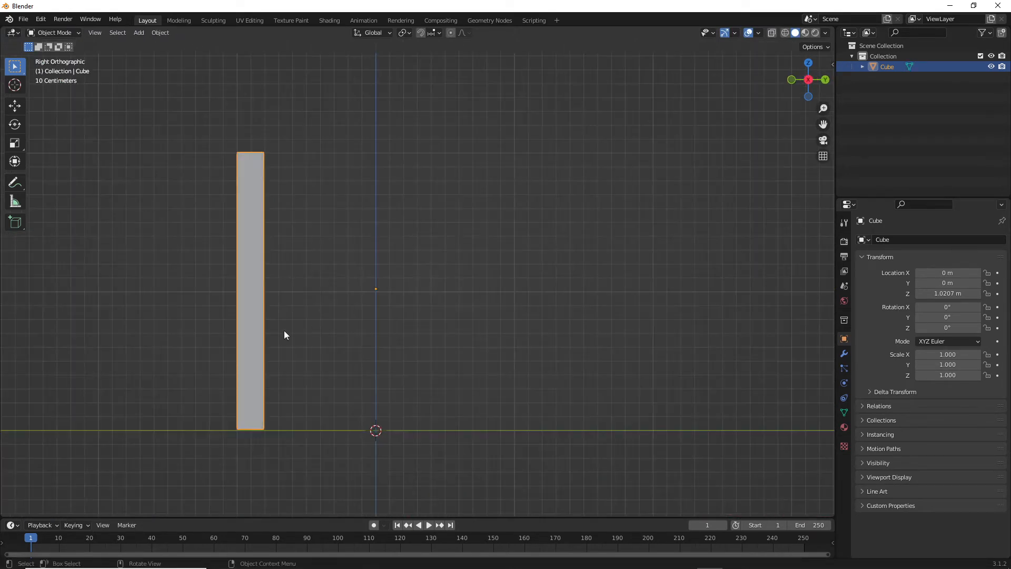
key(g)
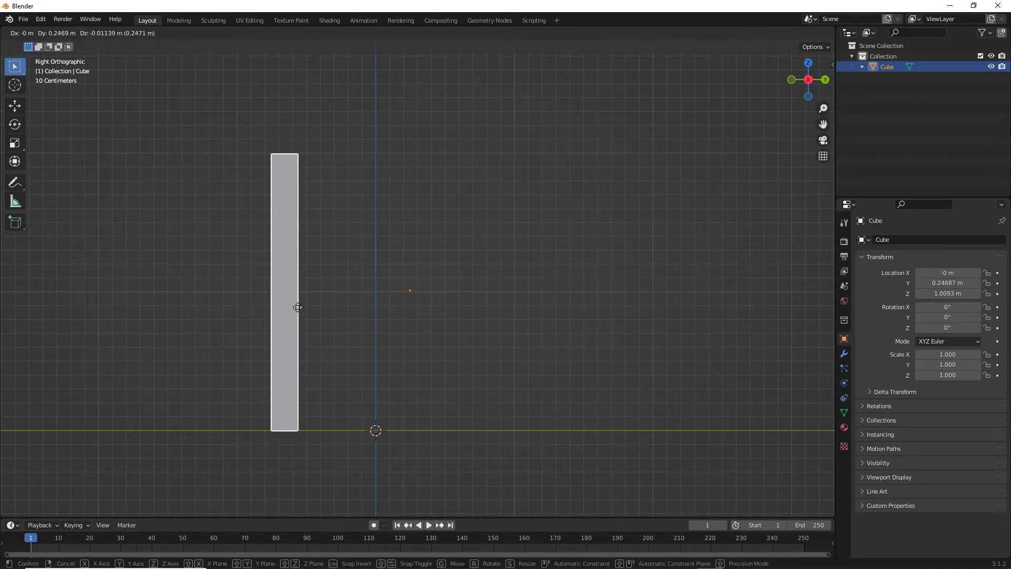
key(y)
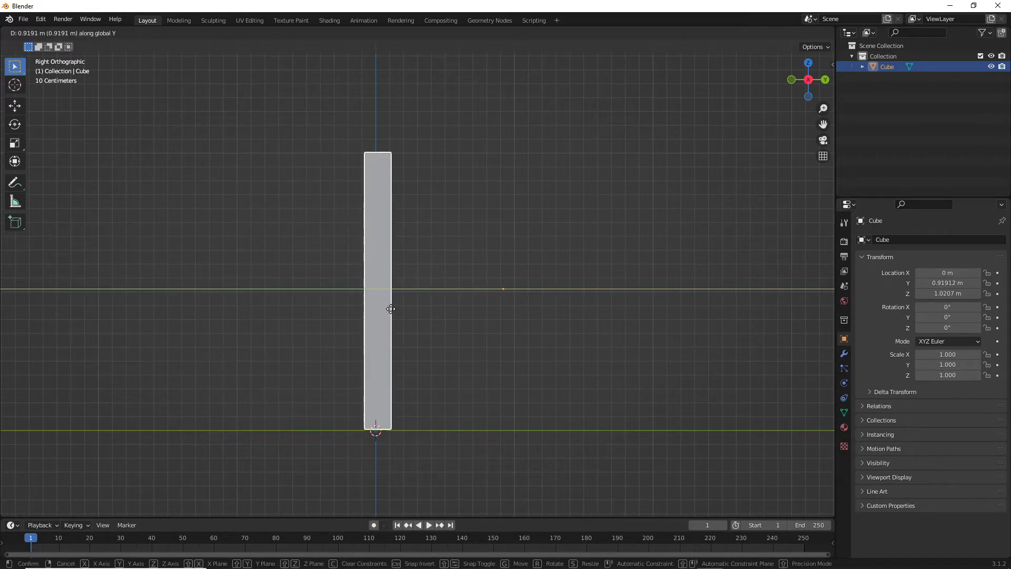
click(388, 311)
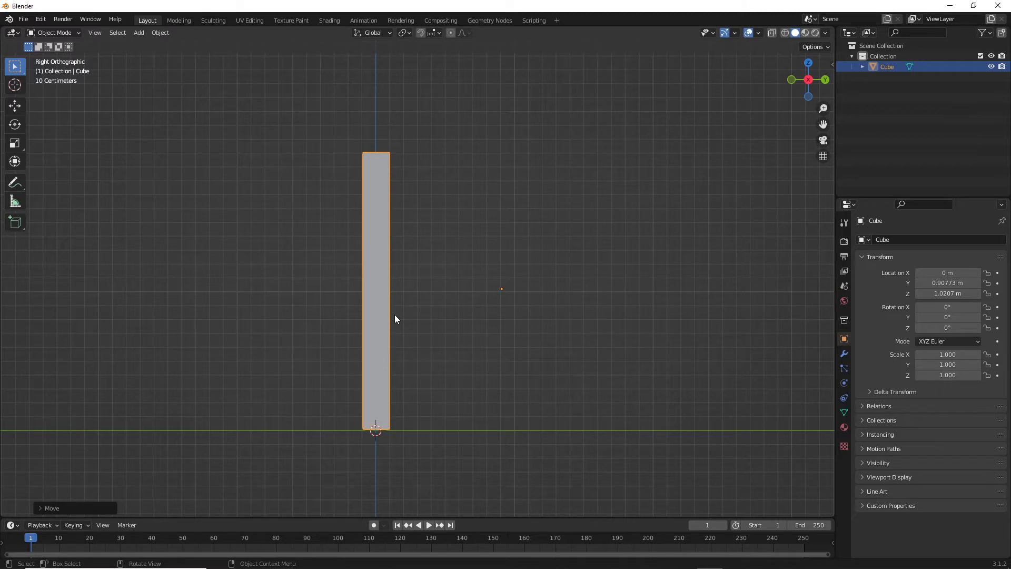
key(KP_1)
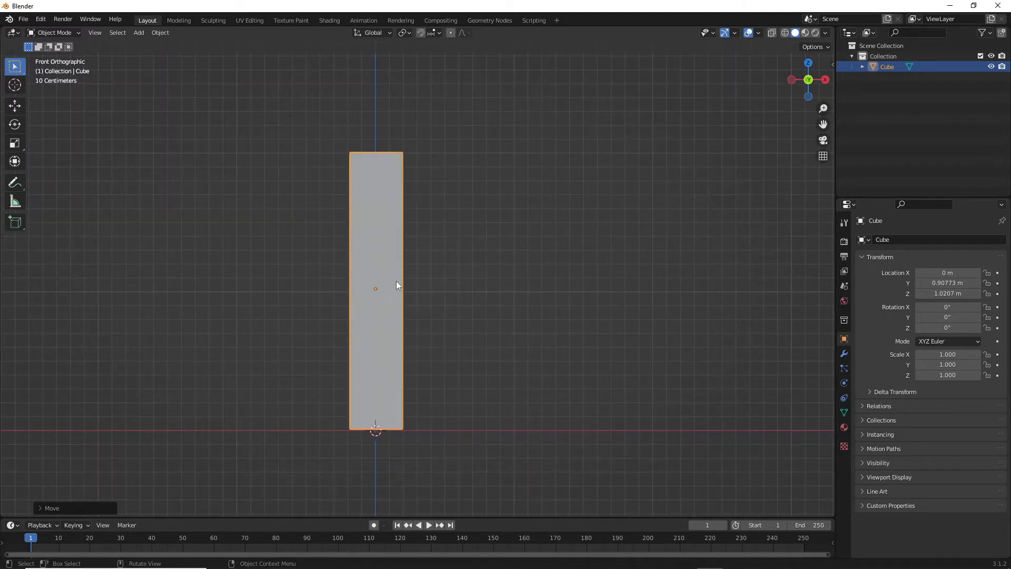
middle_drag(446, 300, 417, 303)
middle_drag(442, 253, 440, 276)
scroll(440, 276, up, 3)
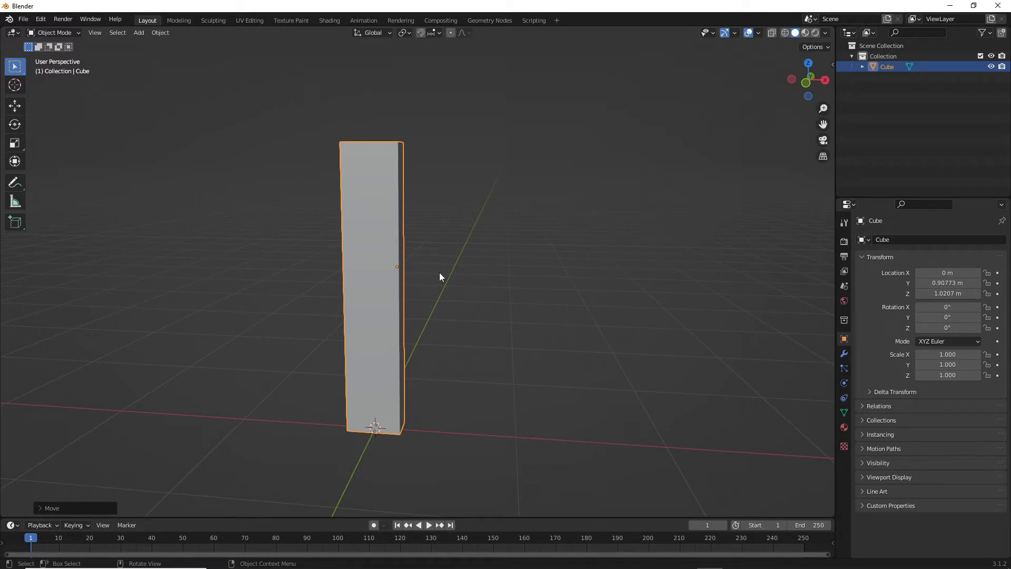
mouse_move(445, 215)
middle_down()
mouse_move(384, 225)
mouse_move(268, 214)
mouse_move(311, 250)
mouse_move(384, 188)
mouse_move(376, 226)
mouse_move(370, 209)
mouse_move(450, 209)
middle_up()
scroll(450, 208, up, 4)
key(KP_1)
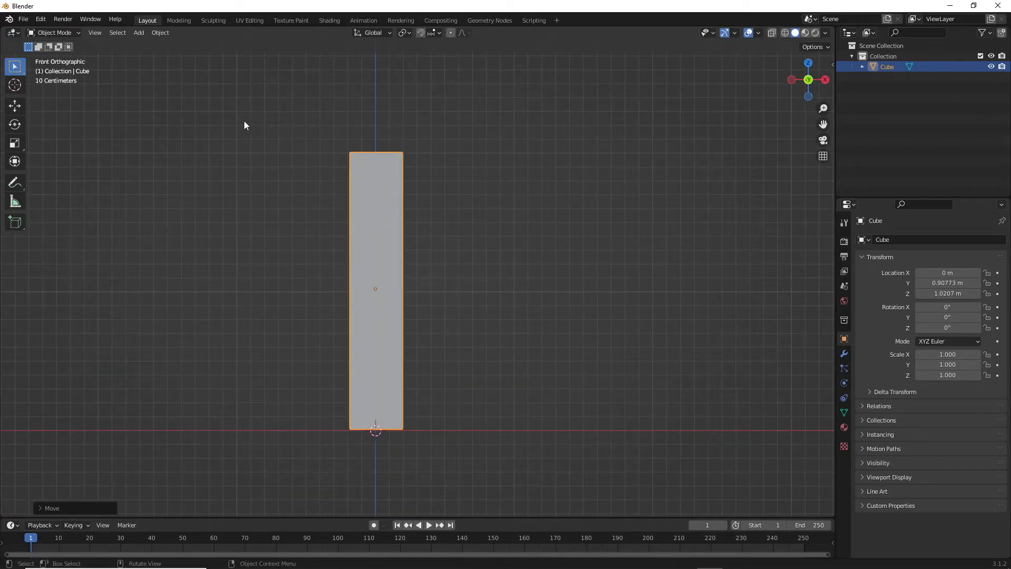
In Edit Mode, add two horizontal loop cuts around the column and slide them toward its top with a factor of about 0.77
key(Tab)
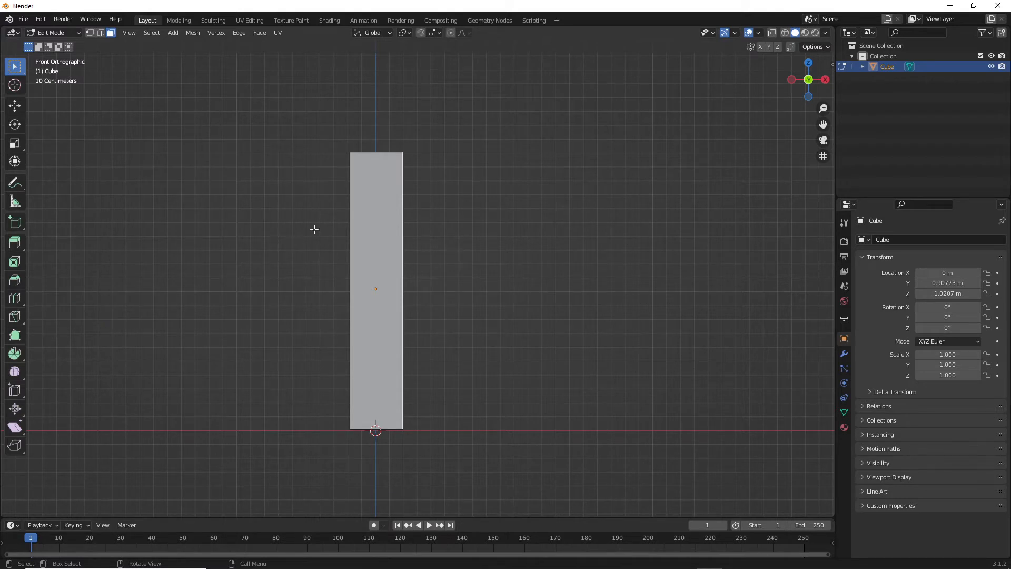
middle_drag(397, 183, 385, 200)
scroll(371, 138, down, 5)
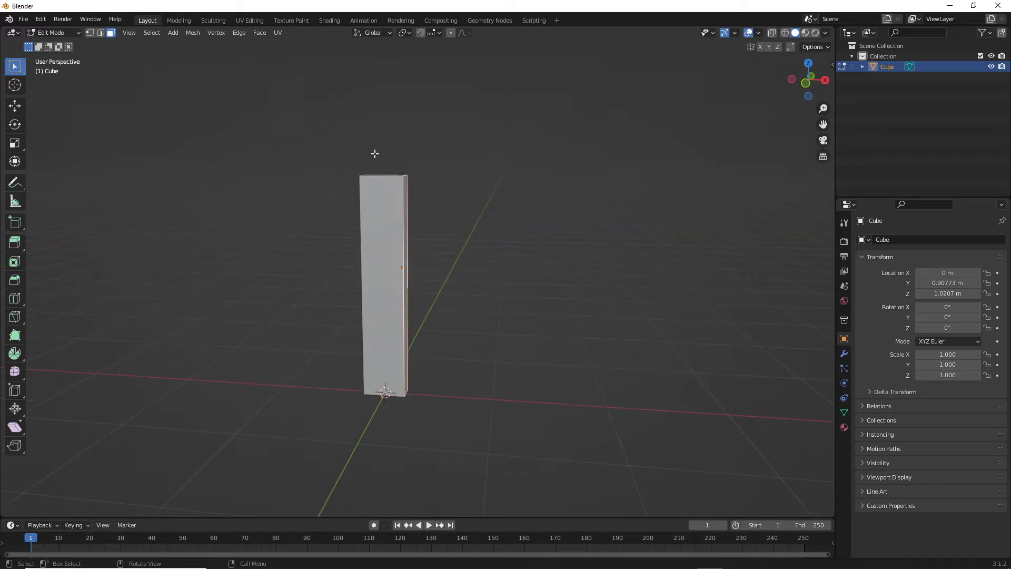
key(ctrl+r)
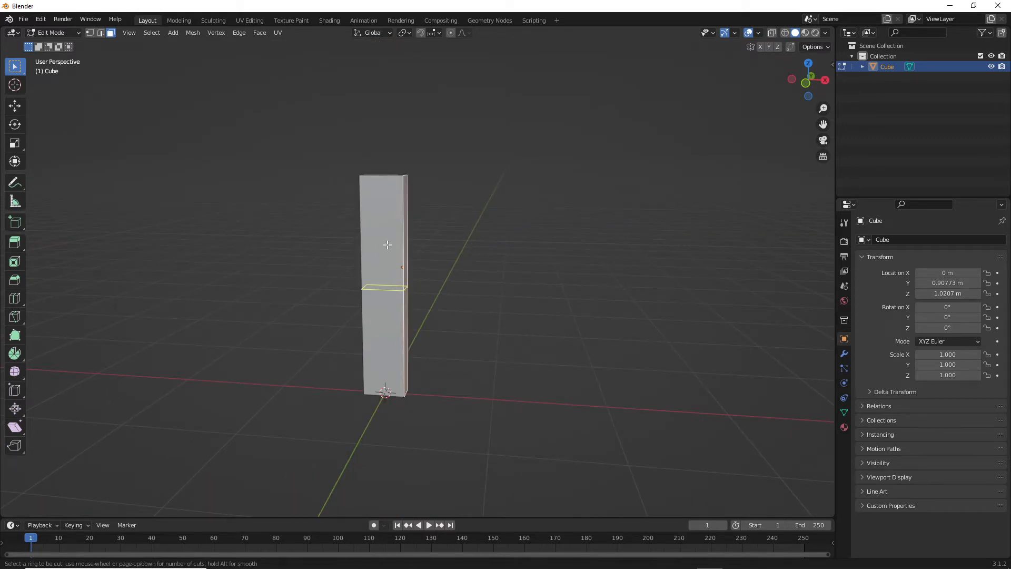
scroll(387, 243, up, 3)
scroll(388, 244, down, 2)
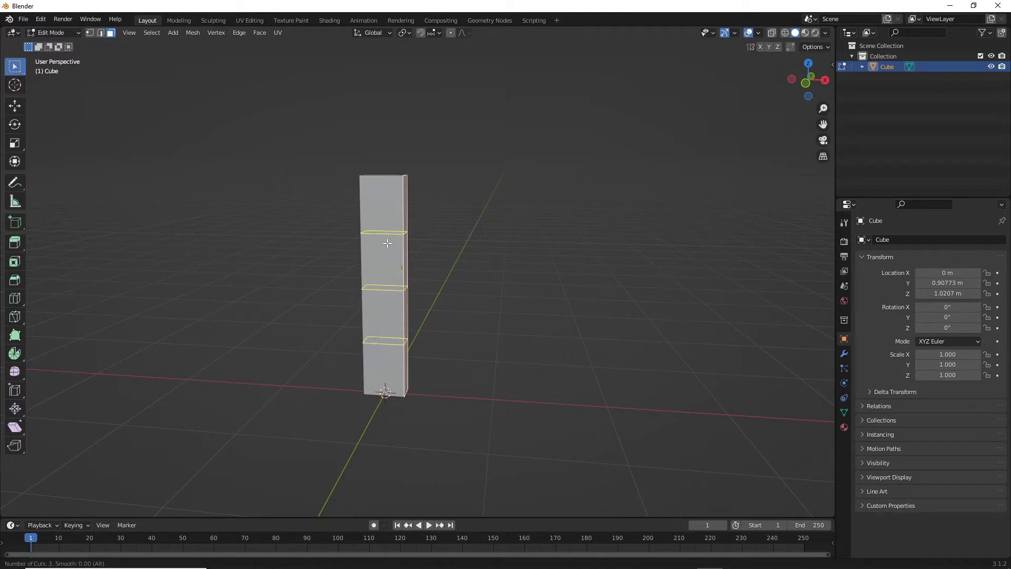
click(387, 244)
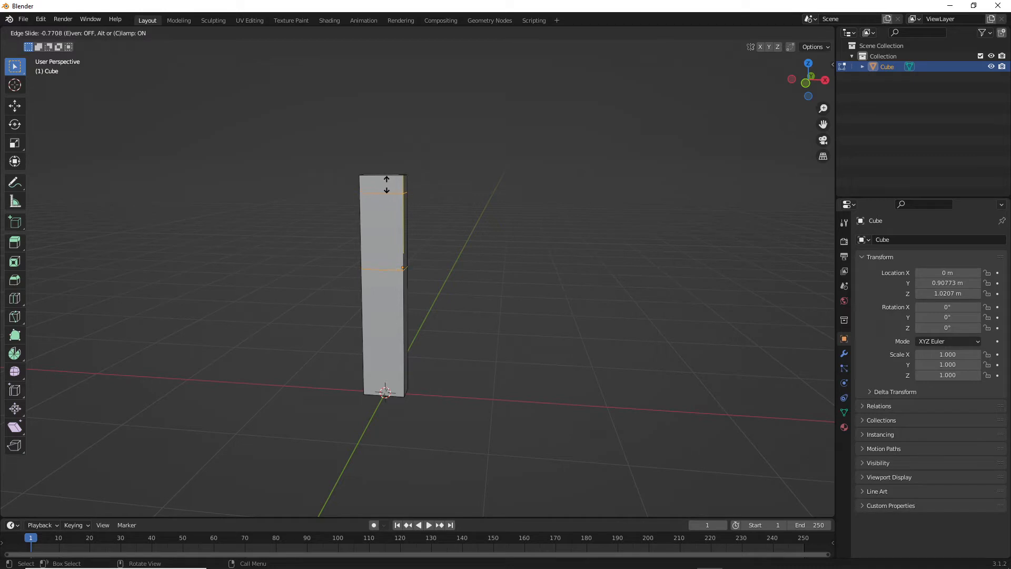
click(386, 184)
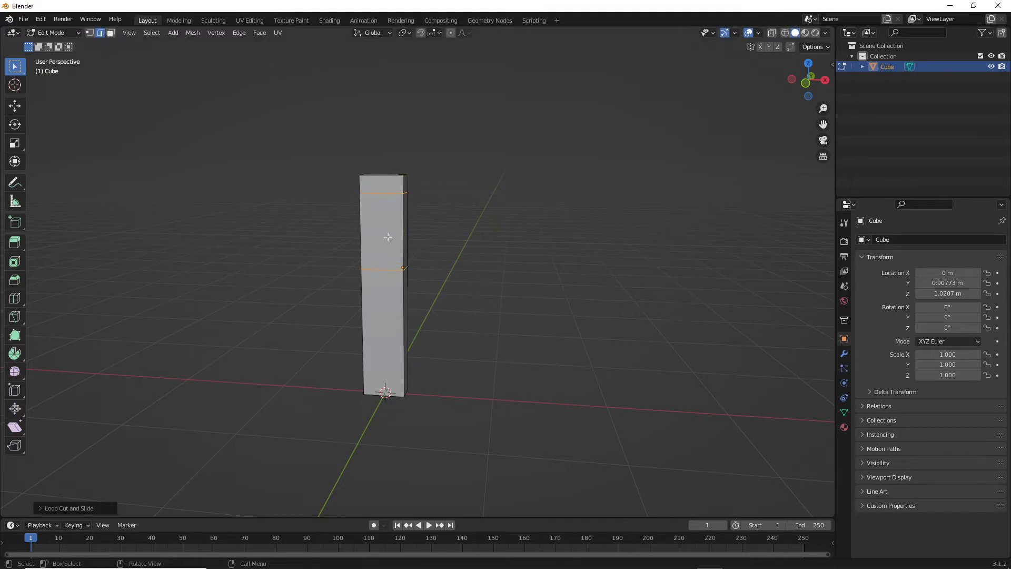
Select the entire upper edge loop around the column and move it down along Z by about 0.16 m in front view
scroll(390, 271, up, 3)
scroll(376, 227, down, 2)
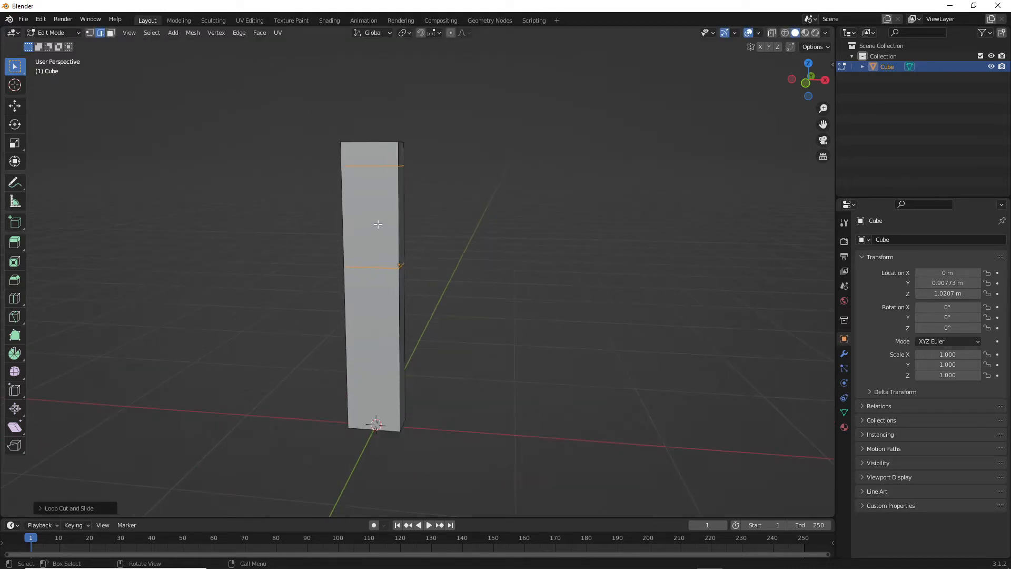
scroll(325, 179, up, 3)
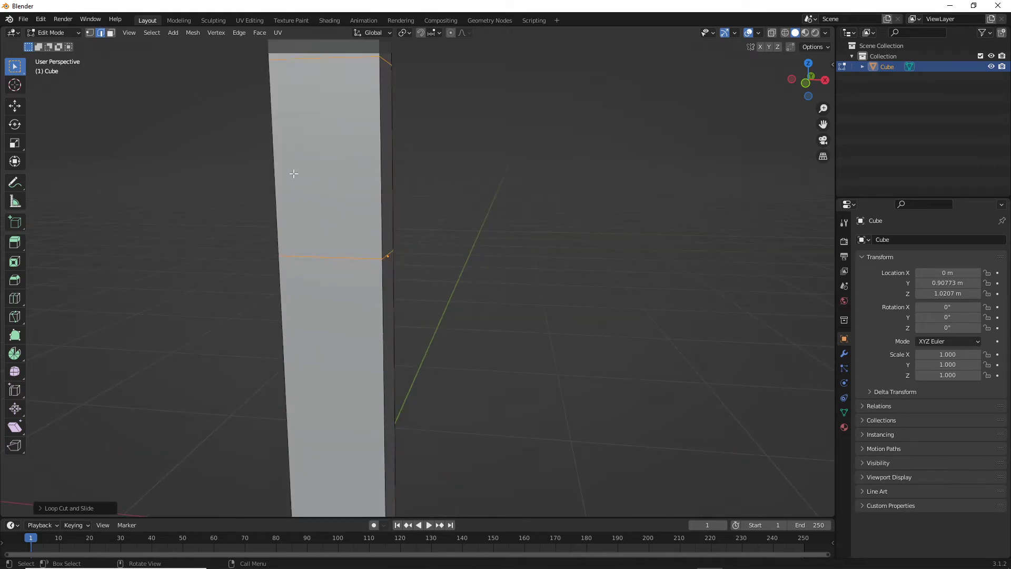
middle_drag(294, 172, 324, 205)
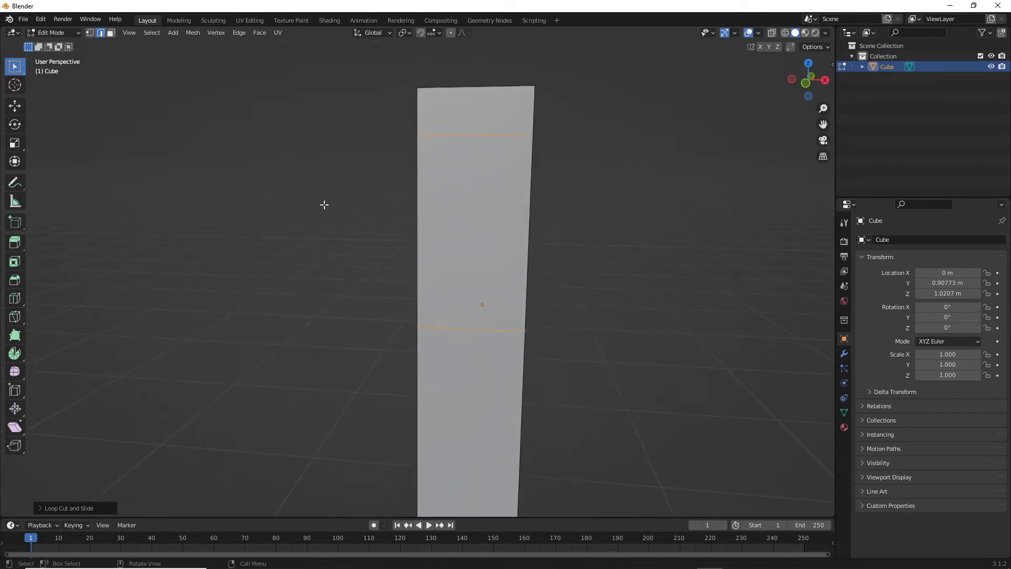
key(KP_1)
scroll(547, 209, up, 4)
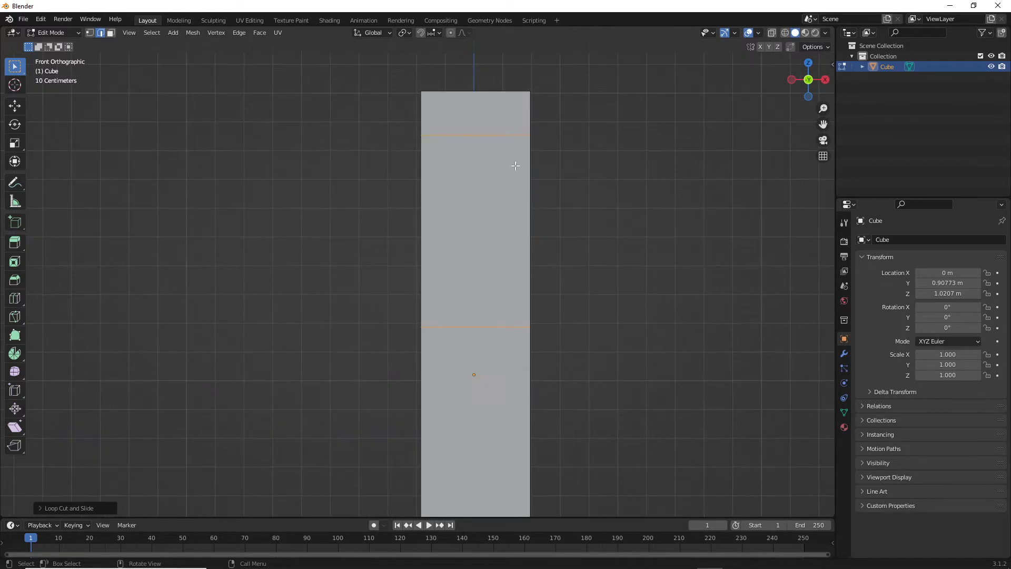
shift+middle_drag(548, 179, 456, 180)
click(393, 153)
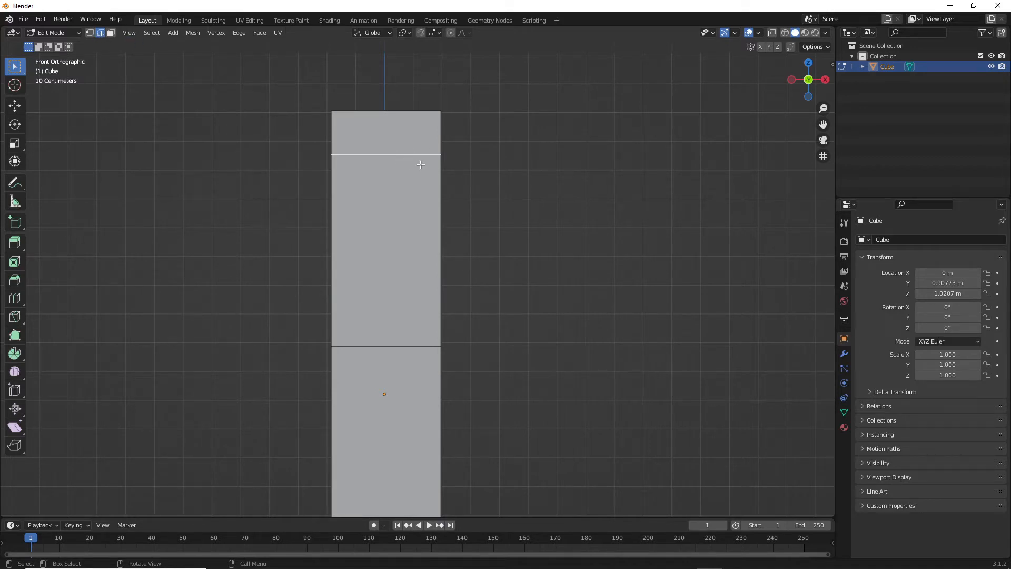
mouse_move(456, 162)
middle_down()
mouse_move(296, 167)
mouse_move(592, 167)
mouse_move(375, 169)
mouse_move(469, 174)
mouse_move(447, 169)
mouse_move(449, 196)
middle_up()
scroll(404, 149, up, 4)
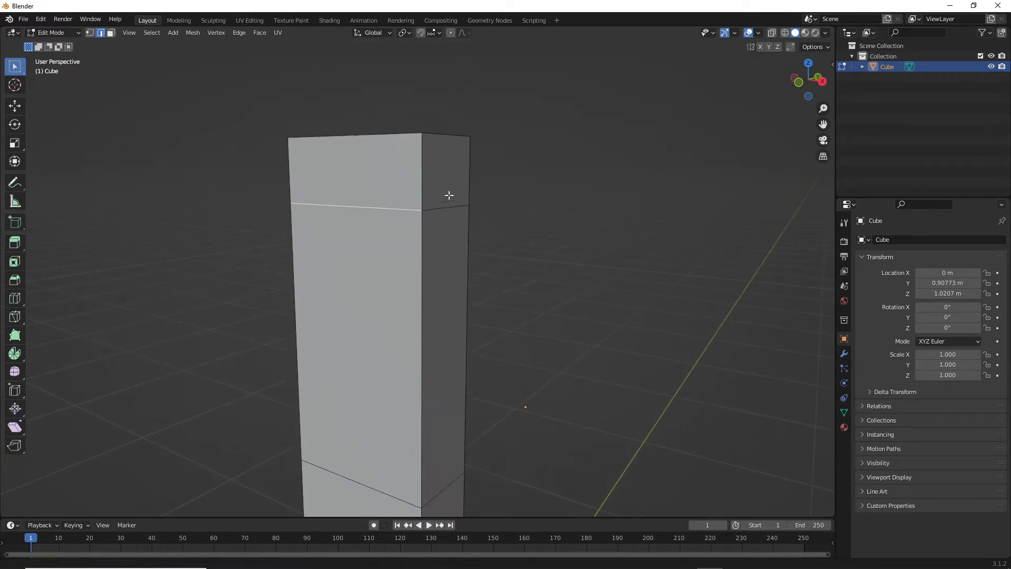
alt+click(408, 209)
middle_drag(490, 205, 129, 86)
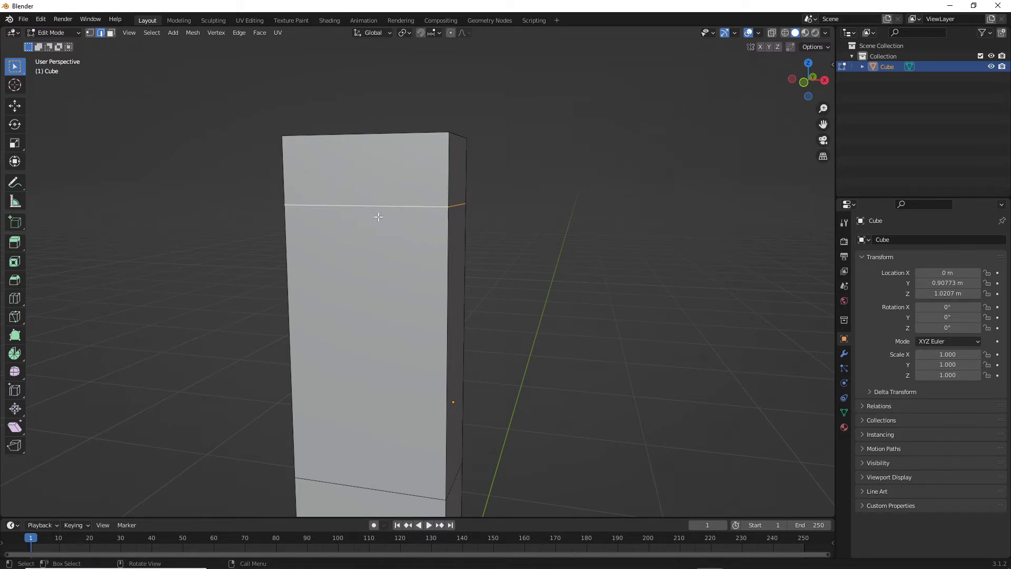
key(KP_1)
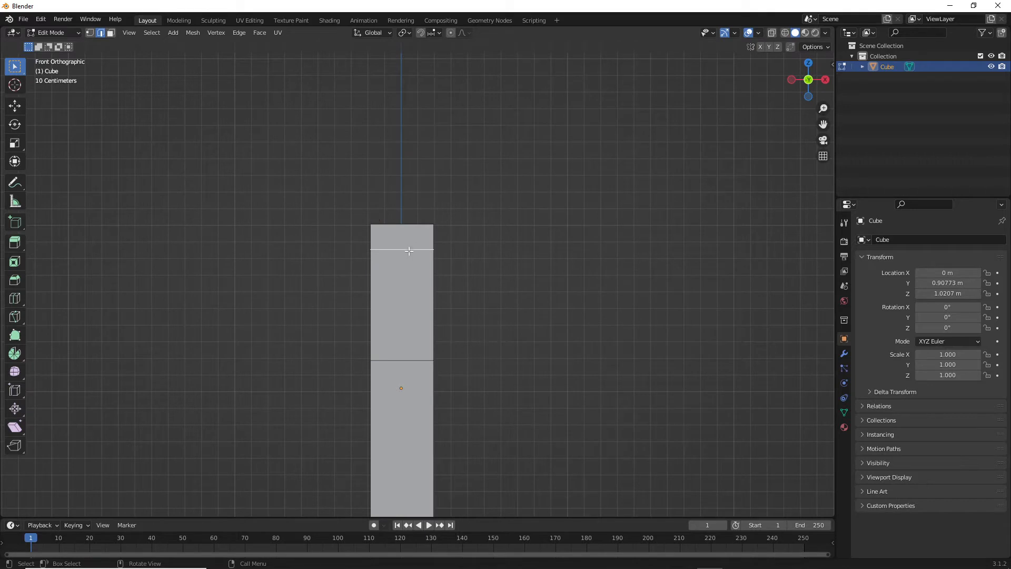
key(g)
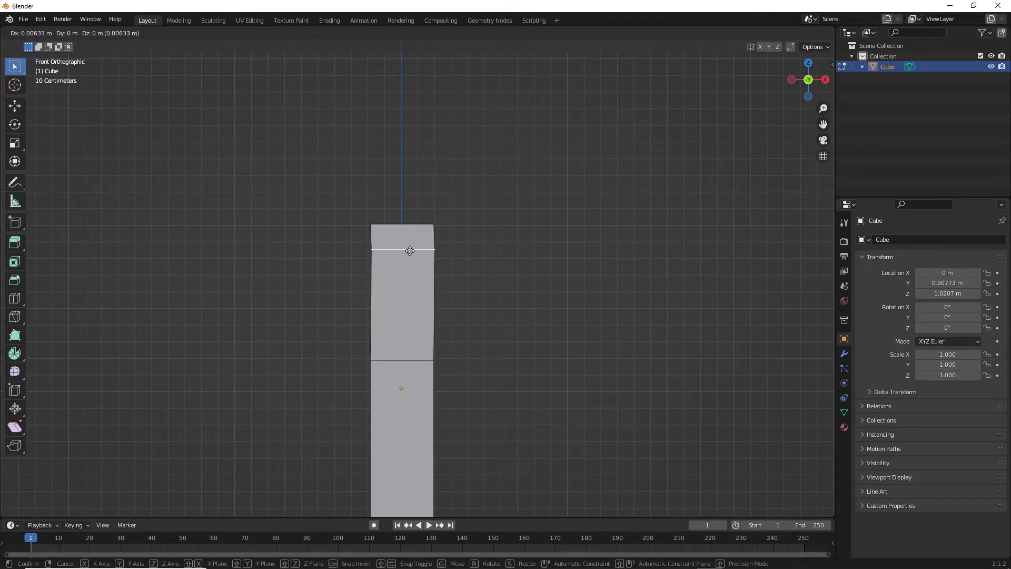
key(z)
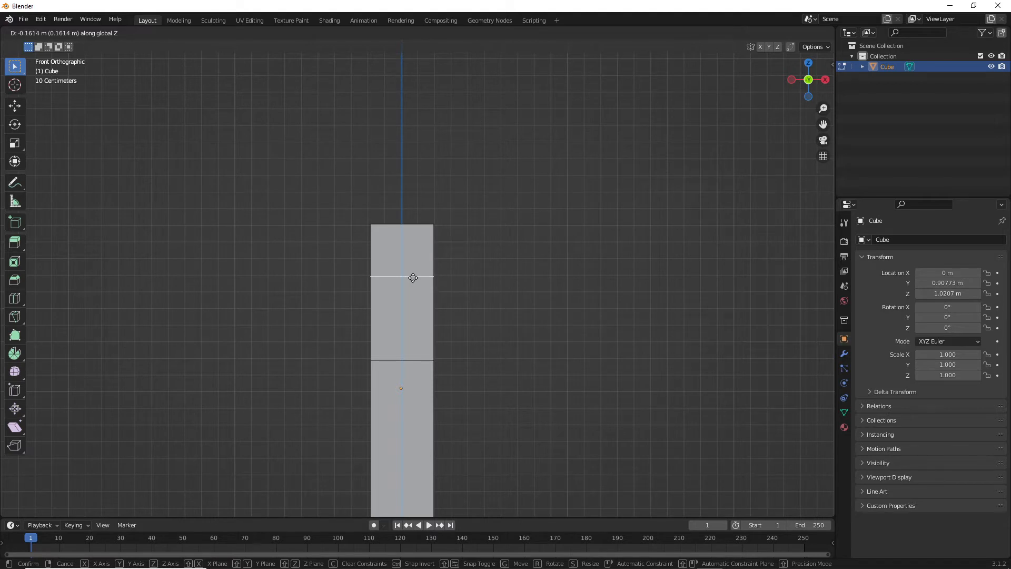
click(413, 276)
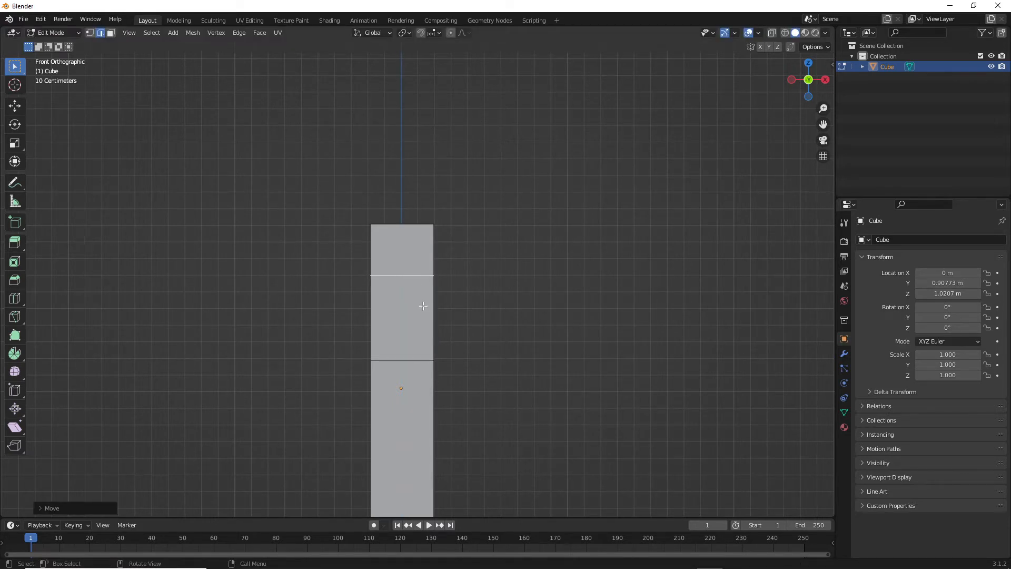
Select the entire lower edge loop around the column and move it up along Z by about 0.31 m in front view
alt+click(413, 360)
middle_drag(469, 354, 424, 351)
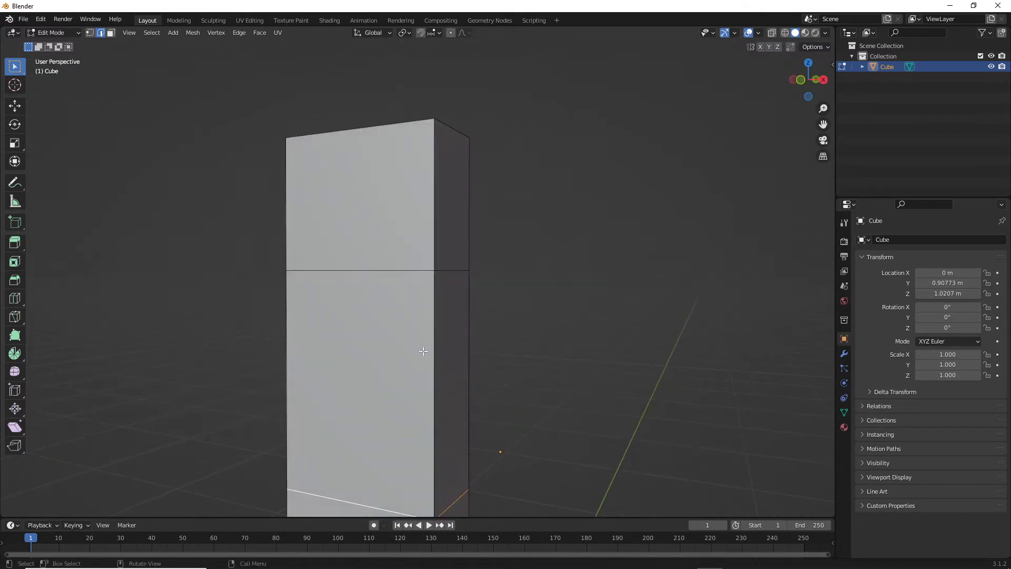
key(KP_1)
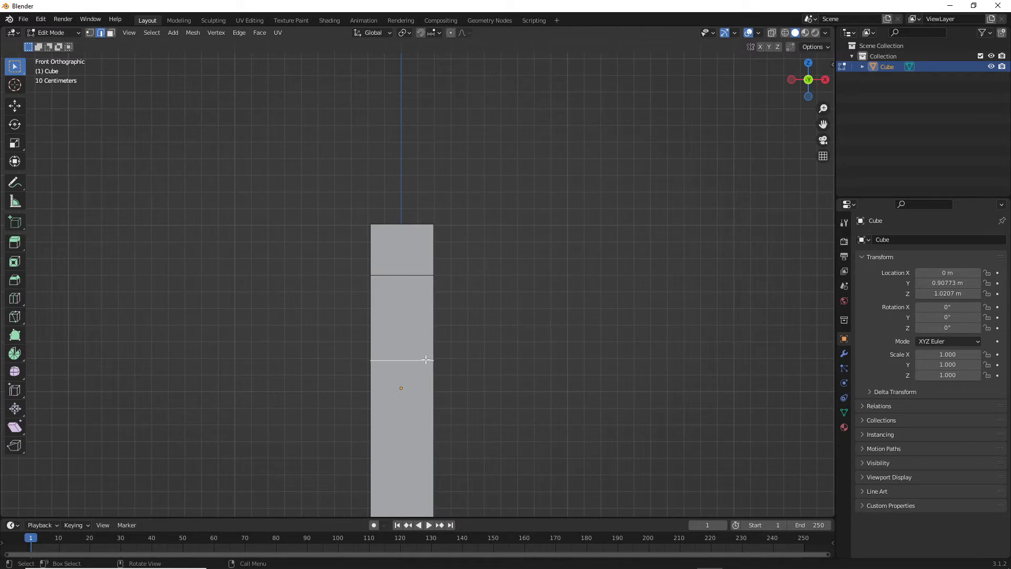
key(g)
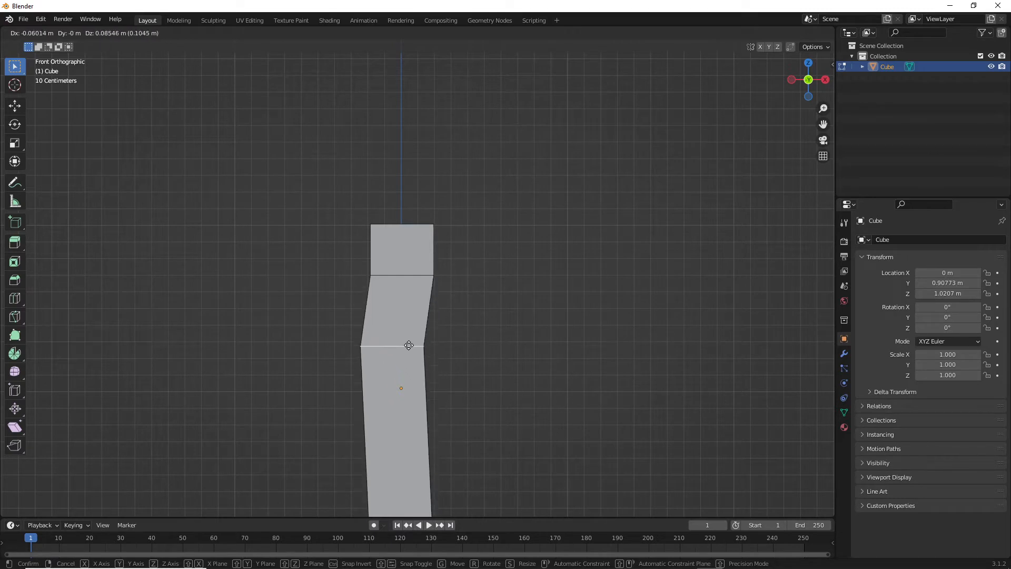
key(z)
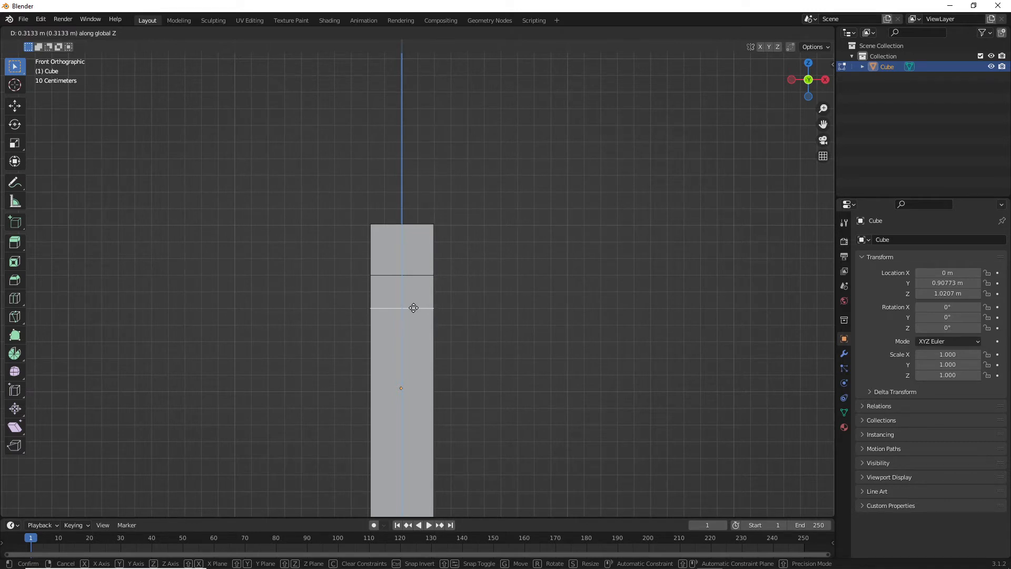
click(413, 307)
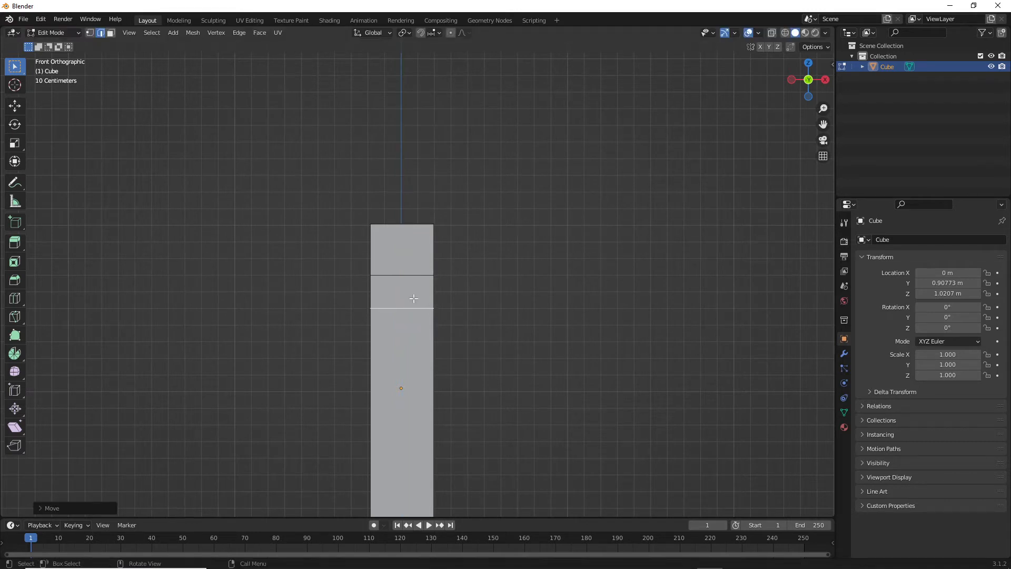
In face select mode, select the column's +X side face between the two edge loops and return to front view
middle_drag(469, 285, 388, 305)
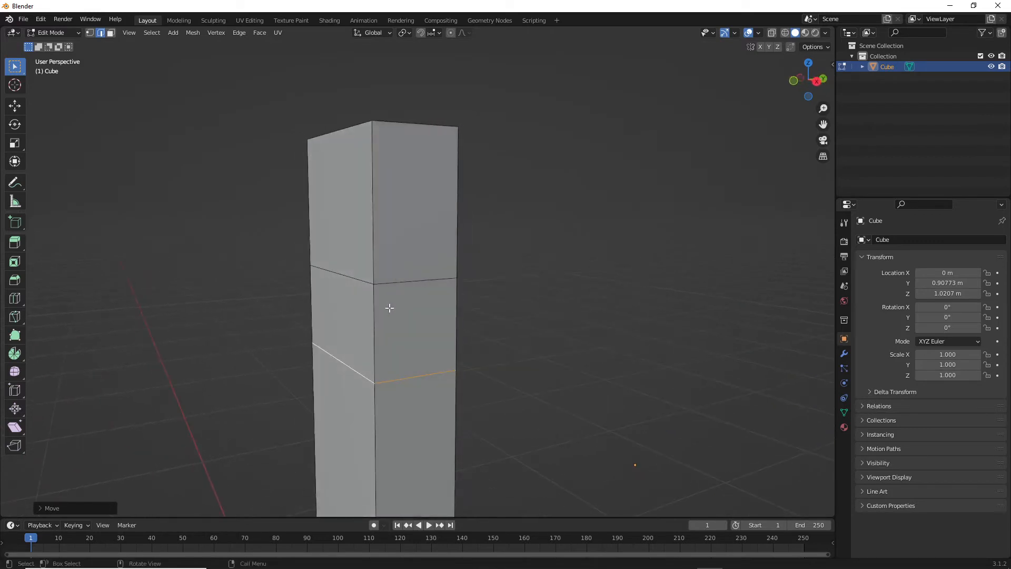
middle_drag(501, 327, 456, 321)
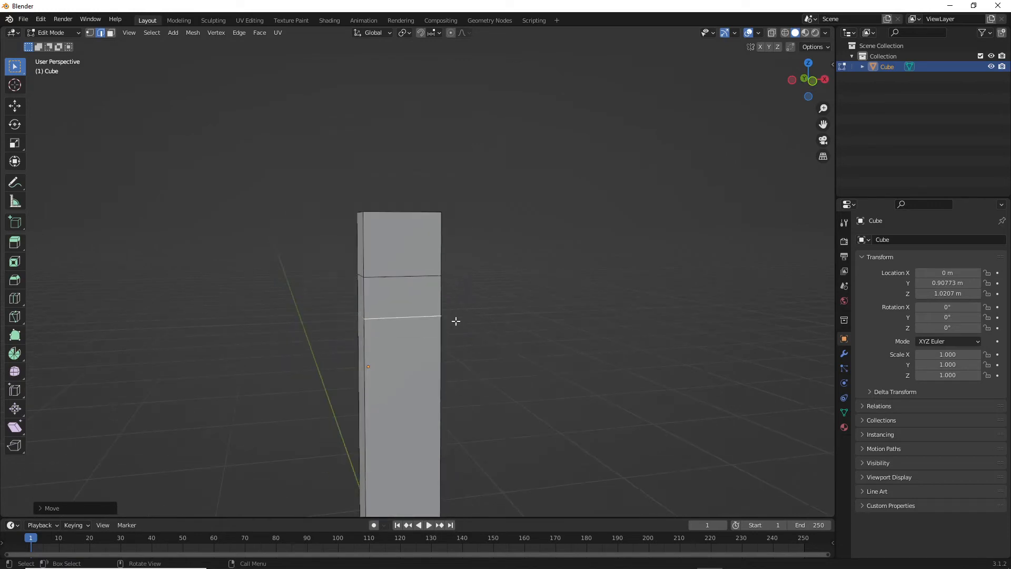
key(KP_1)
scroll(447, 308, up, 3)
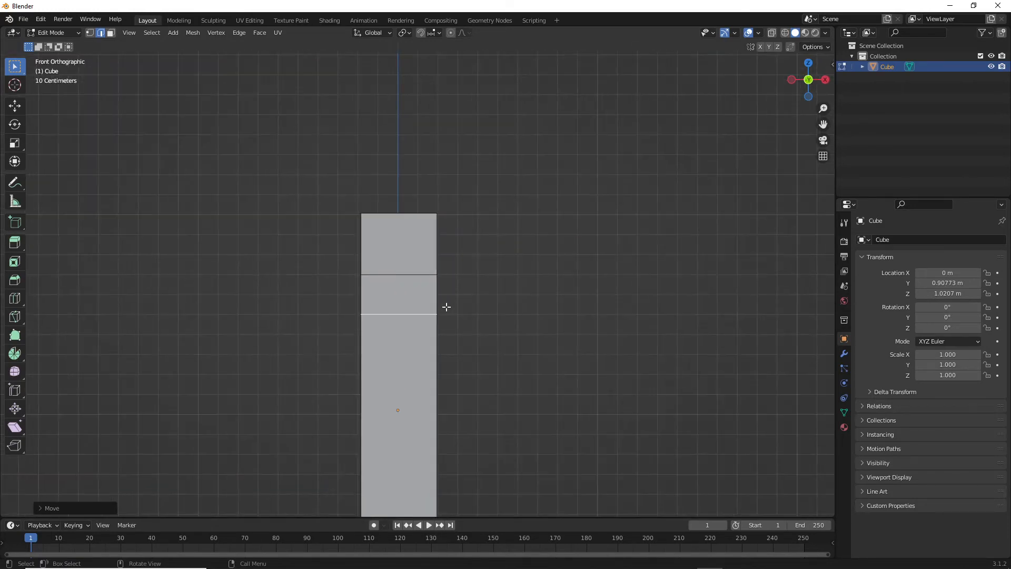
scroll(465, 285, up, 6)
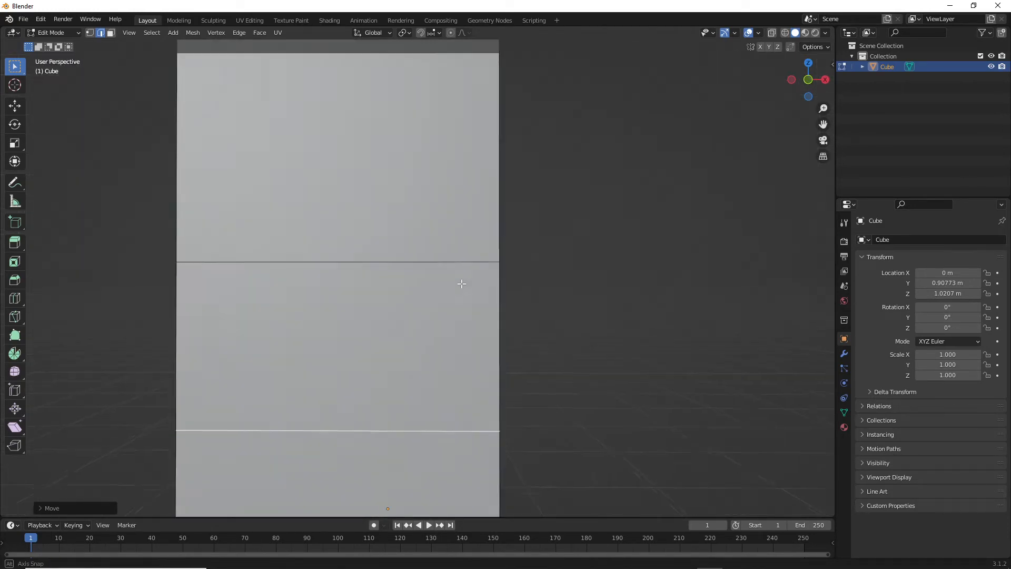
middle_drag(460, 282, 500, 303)
click(112, 34)
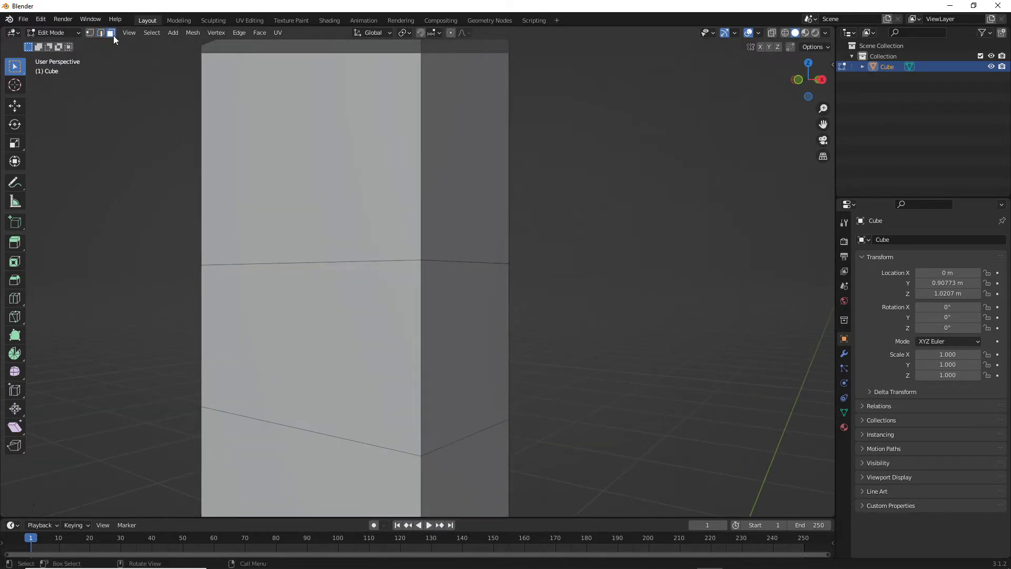
click(453, 323)
middle_drag(406, 305, 453, 305)
scroll(449, 302, down, 5)
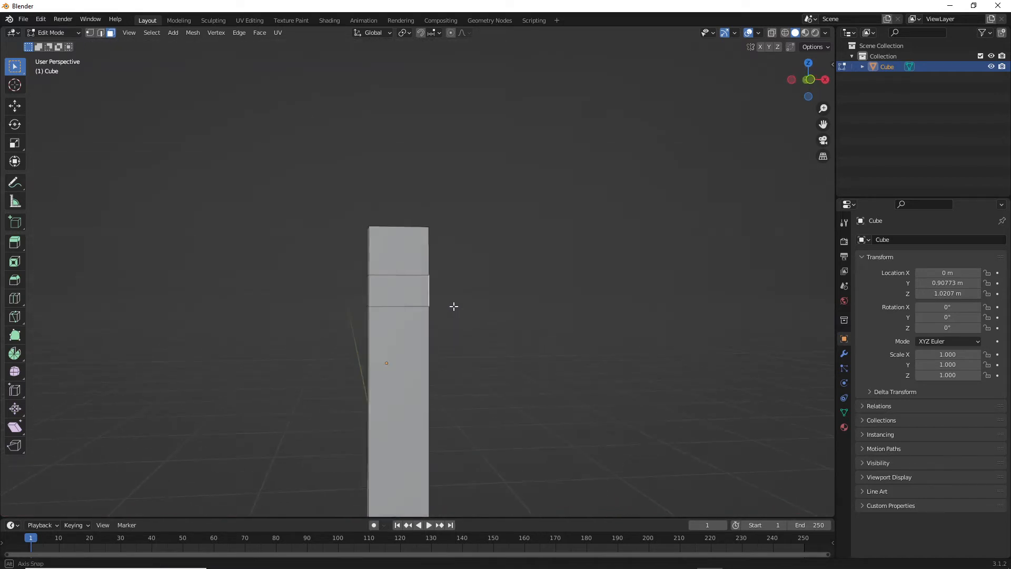
scroll(454, 306, up, 2)
key(KP_1)
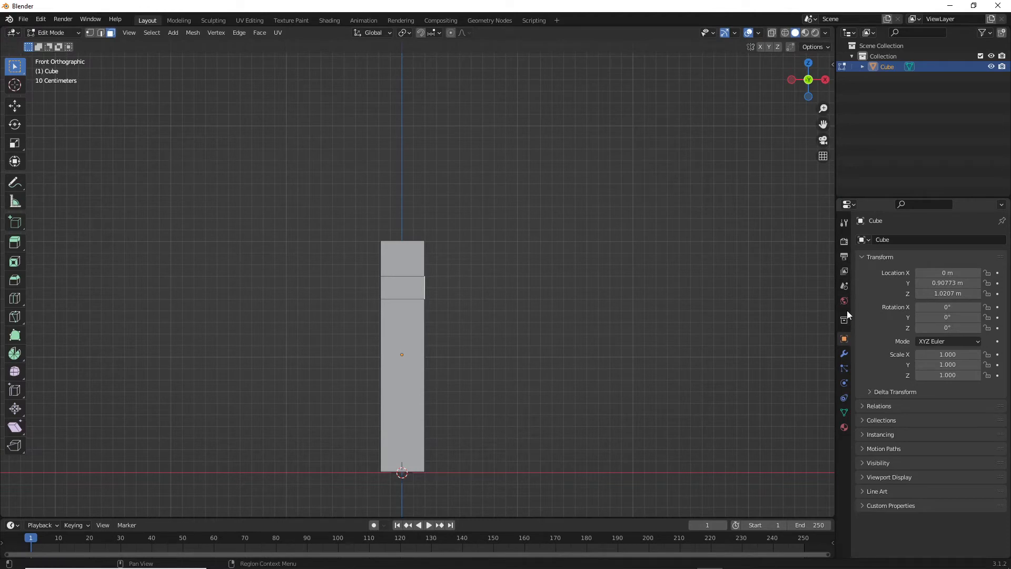
Add a Mirror modifier on the X axis and extrude the selected side face outward by about 0.80 m into mirrored arms
click(844, 358)
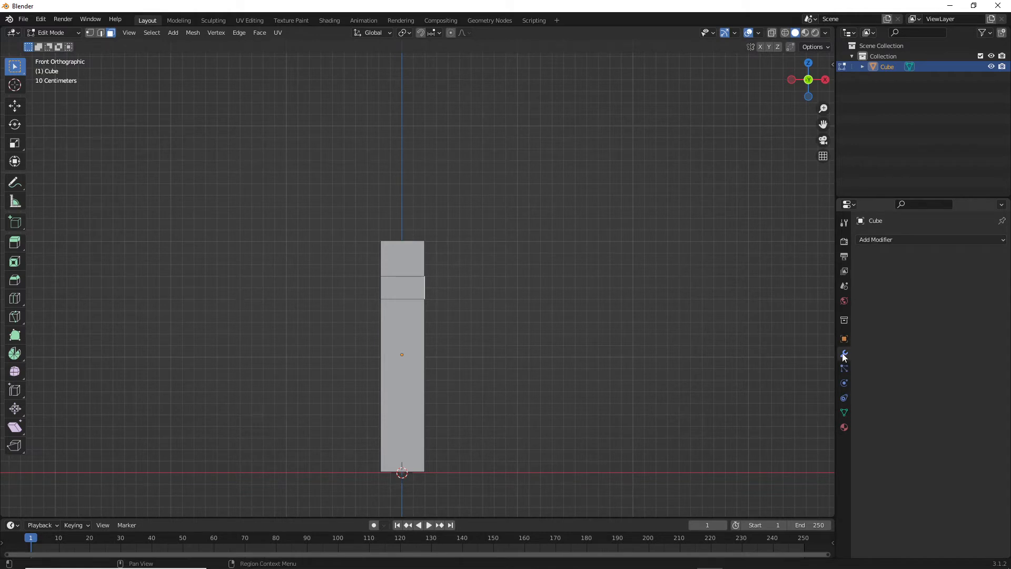
click(883, 240)
click(893, 240)
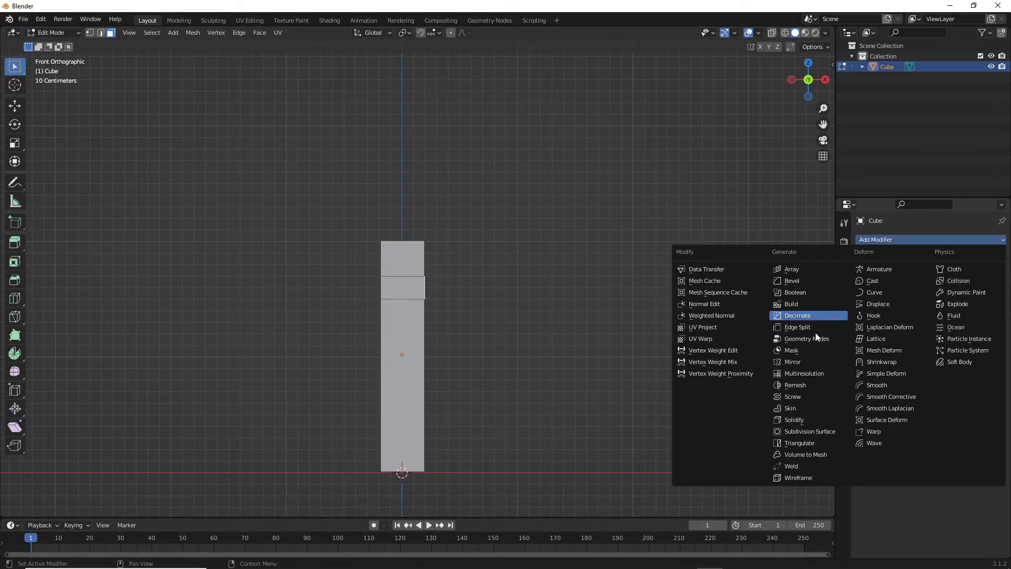
click(792, 362)
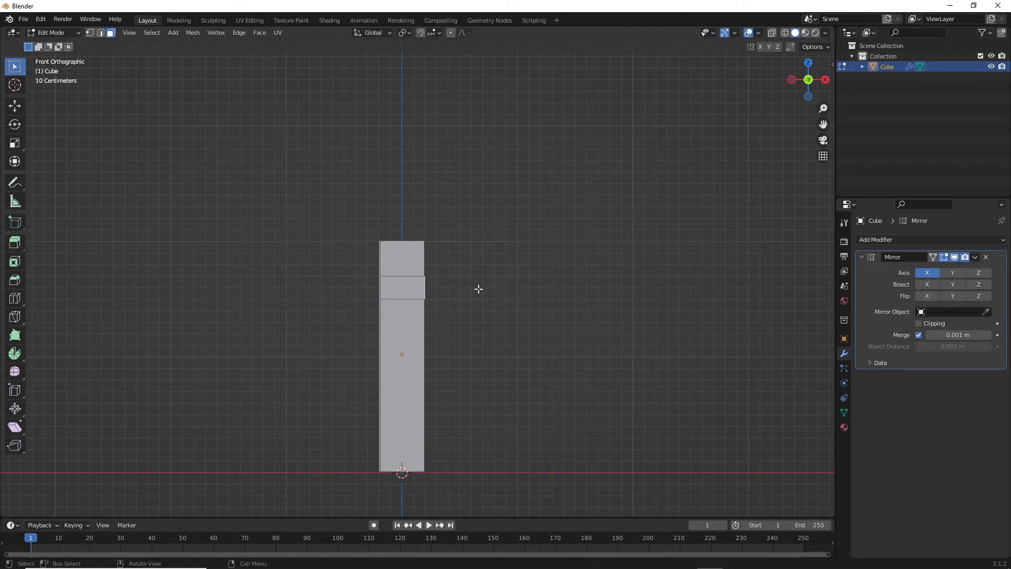
key(e)
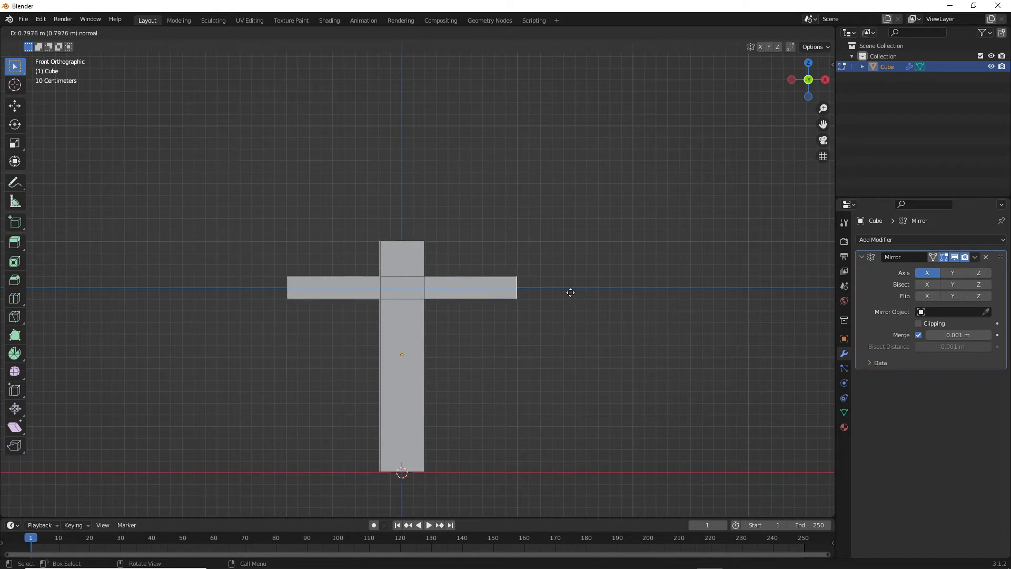
click(570, 292)
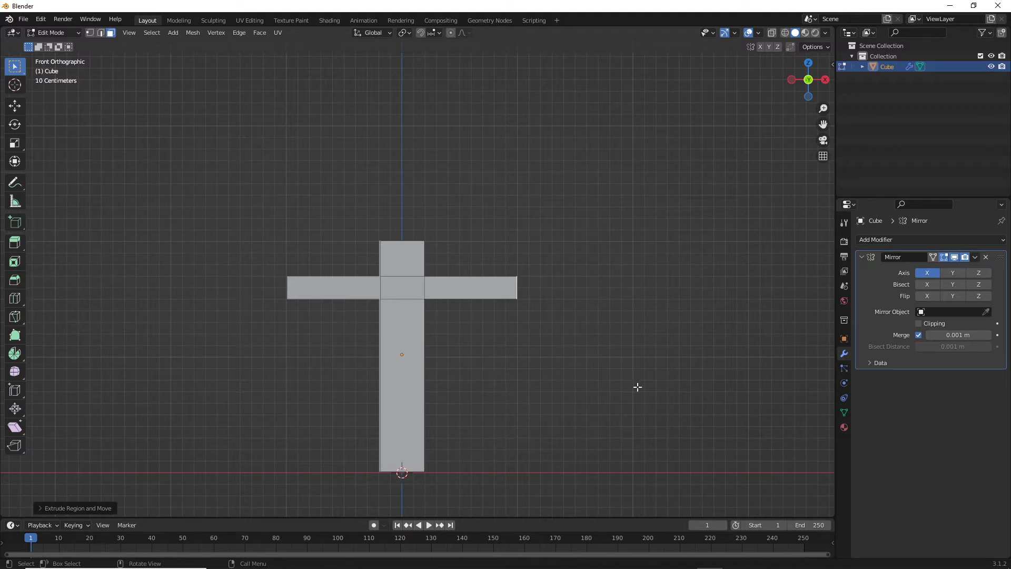
Examine the mirrored arms and how they meet the column from several angles and distances
scroll(602, 337, down, 5)
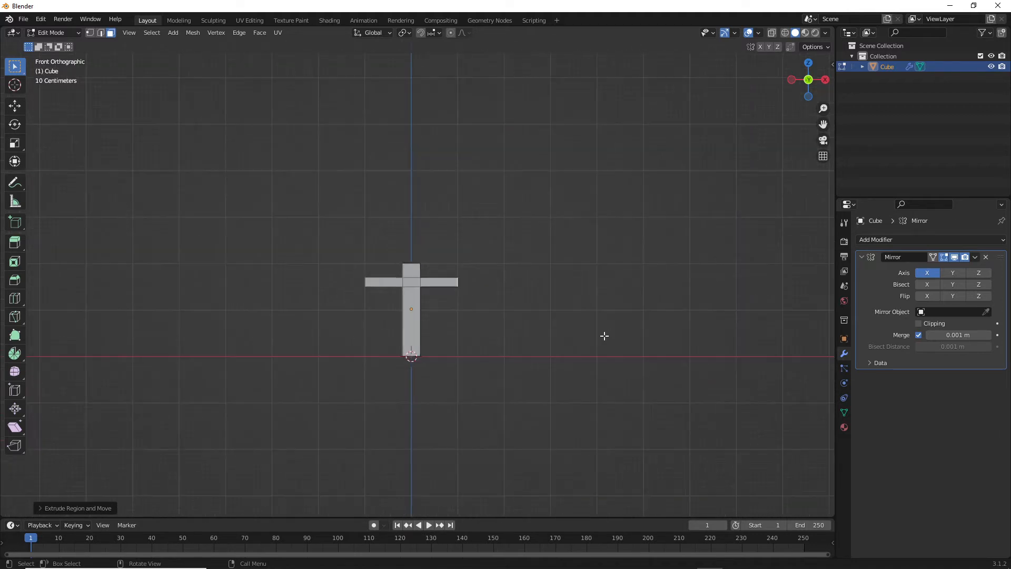
scroll(602, 331, up, 5)
middle_drag(603, 332, 601, 295)
scroll(535, 309, down, 3)
middle_drag(516, 319, 489, 314)
scroll(514, 301, up, 3)
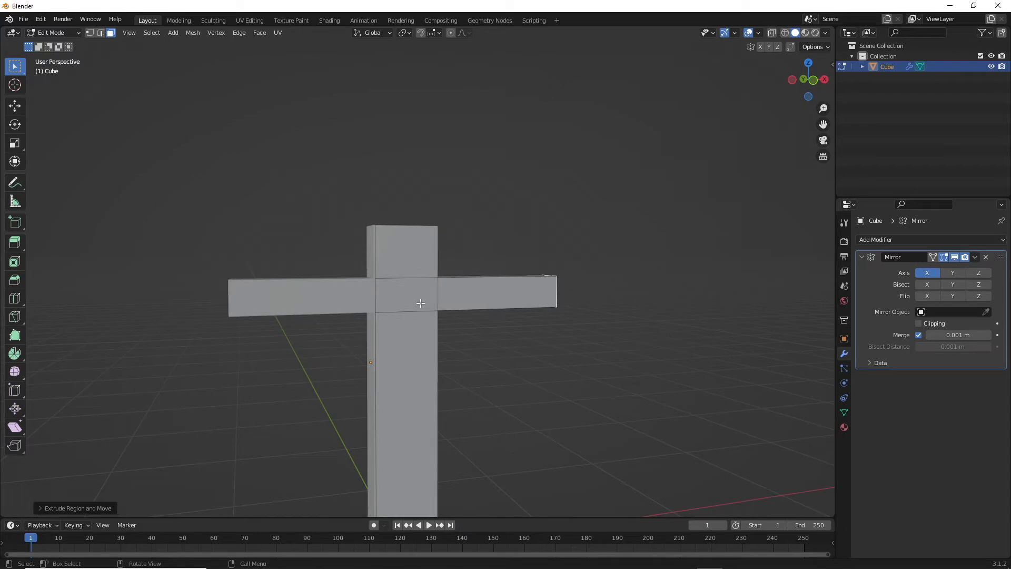
click(971, 259)
middle_drag(685, 341, 655, 342)
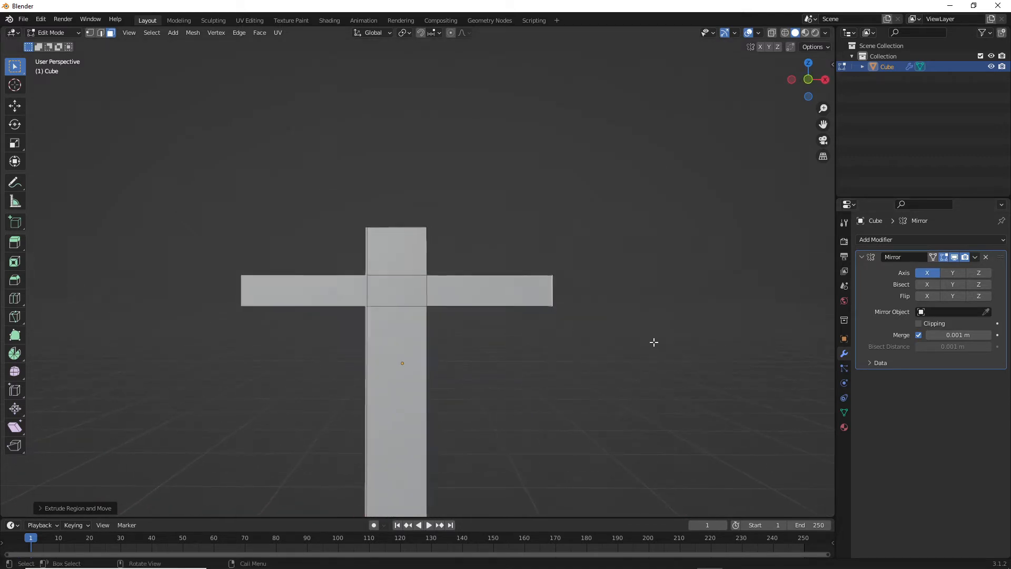
scroll(647, 348, down, 3)
scroll(547, 357, up, 3)
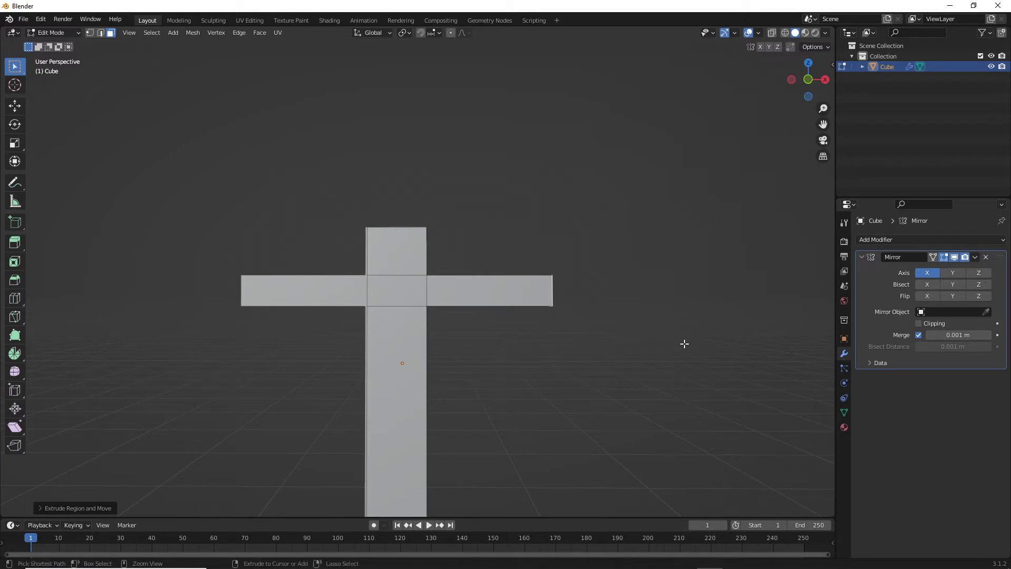
Undo the arm extrusion and remove the Mirror modifier from the column
key(ctrl+z)
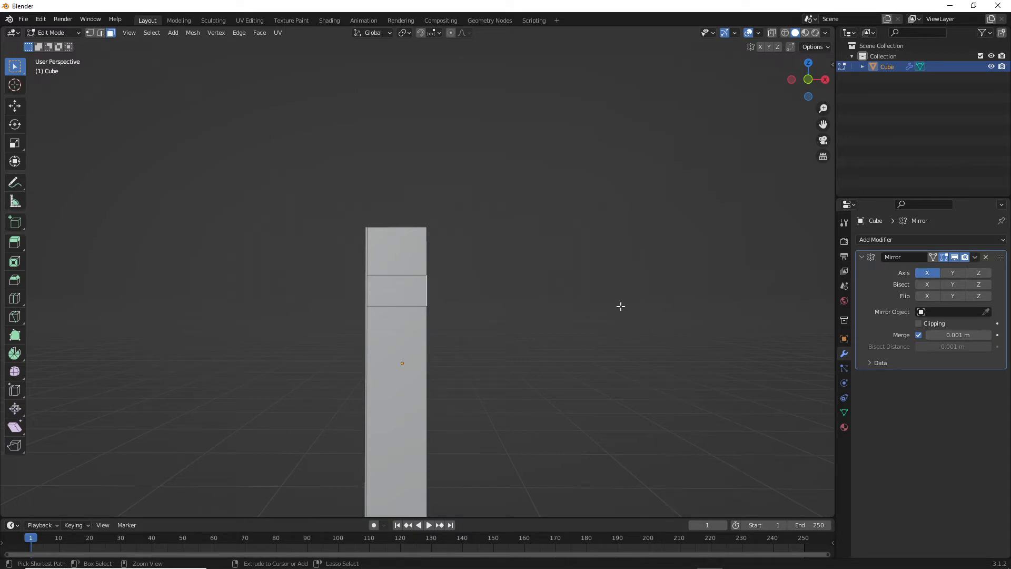
click(984, 256)
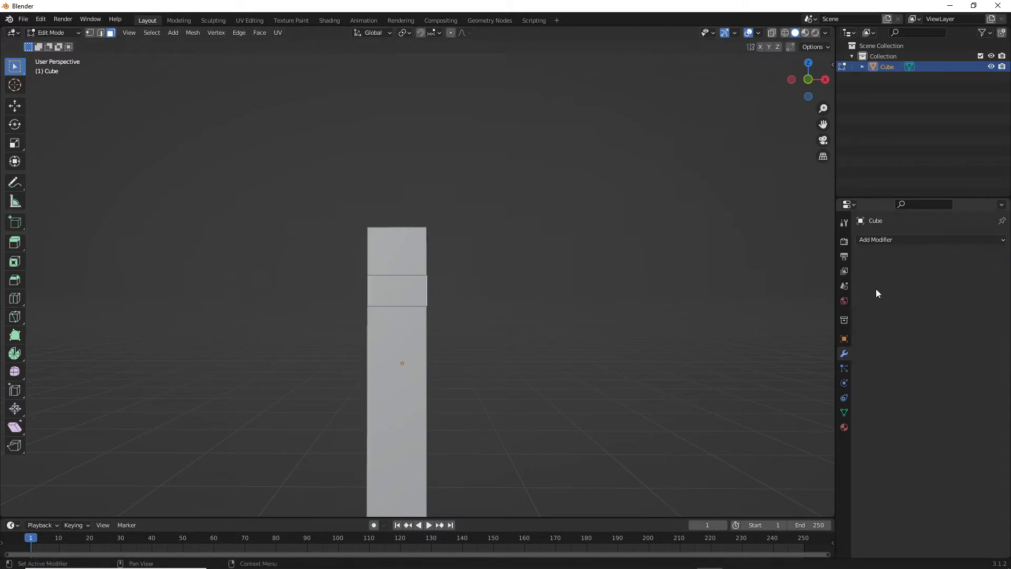
In edge select mode, select the lower edge loop and move it down along Z by about 0.2 m in front view
mouse_move(473, 297)
middle_down()
mouse_move(442, 310)
mouse_move(472, 300)
middle_up()
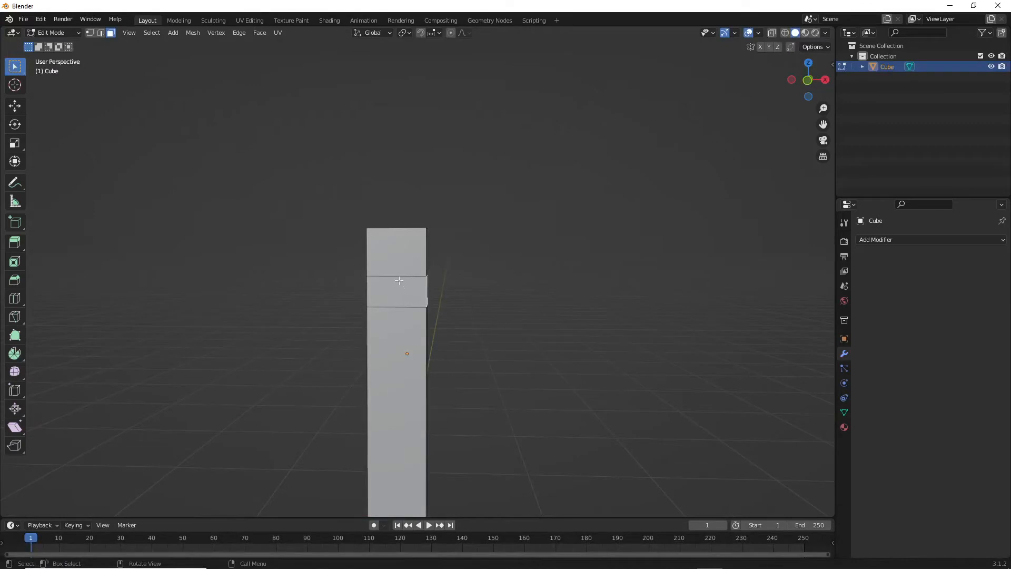
click(419, 293)
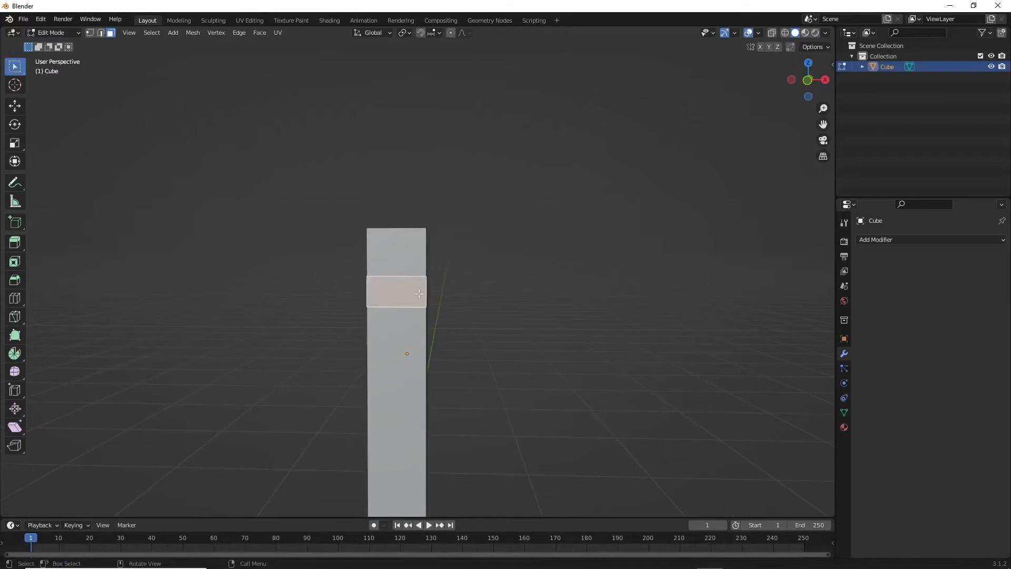
click(100, 33)
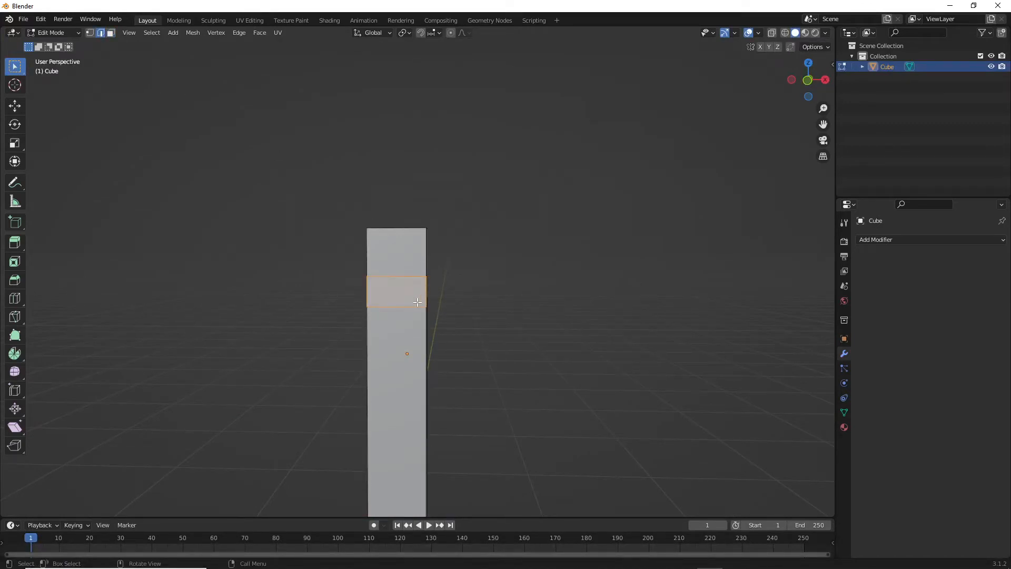
click(398, 322)
scroll(398, 322, up, 6)
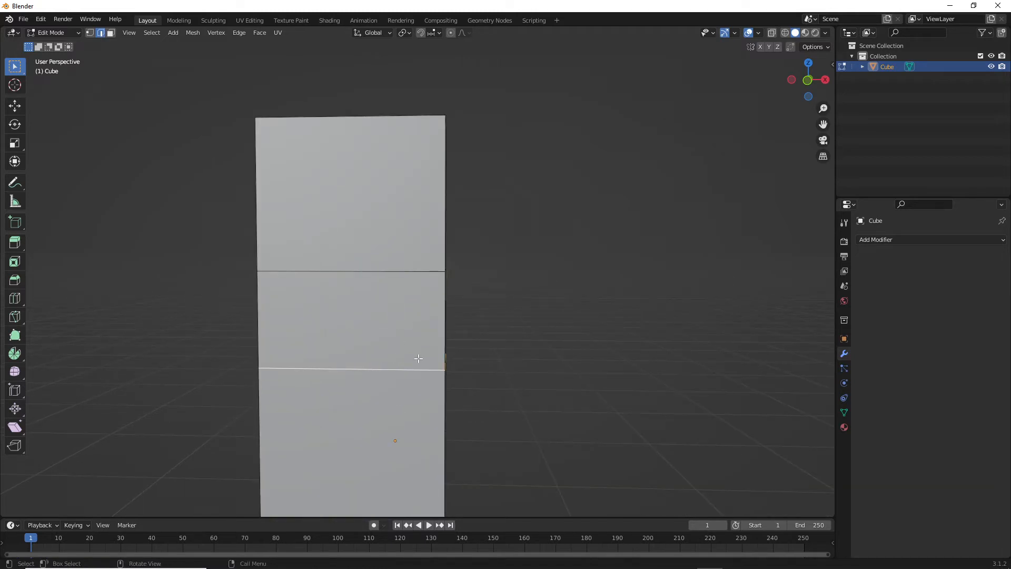
scroll(417, 359, down, 6)
key(KP_1)
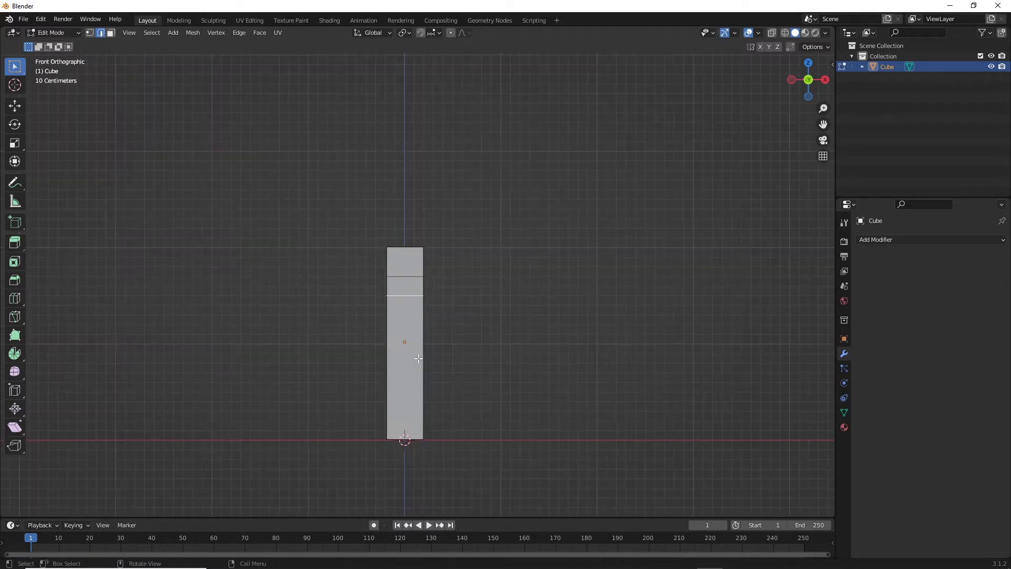
scroll(453, 300, up, 4)
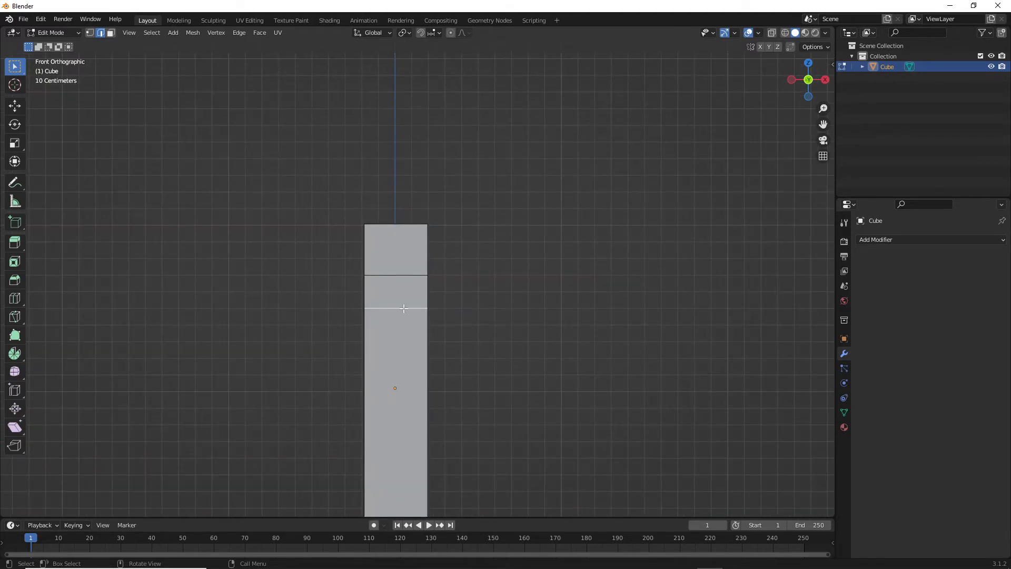
key(g)
key(z)
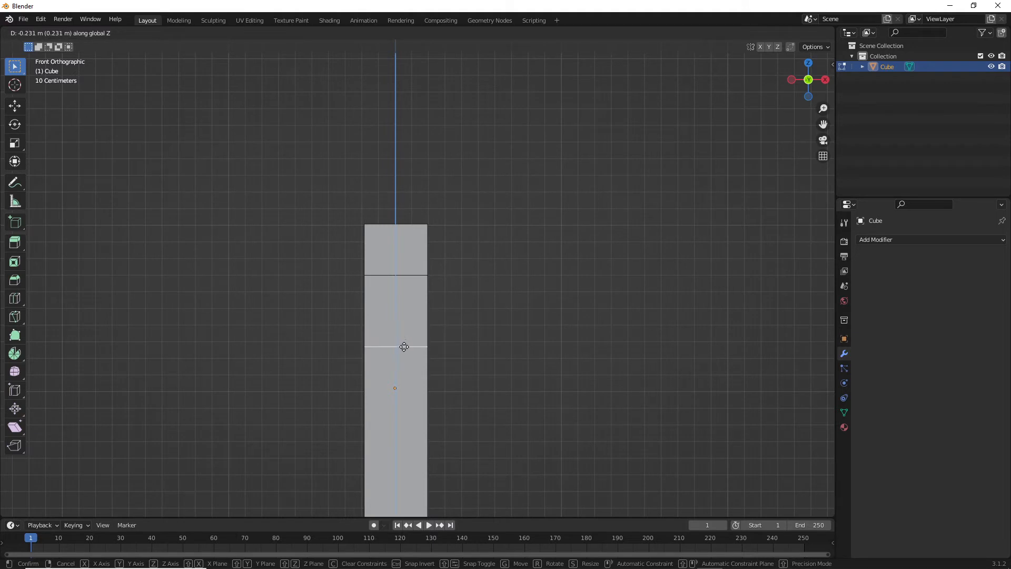
click(405, 343)
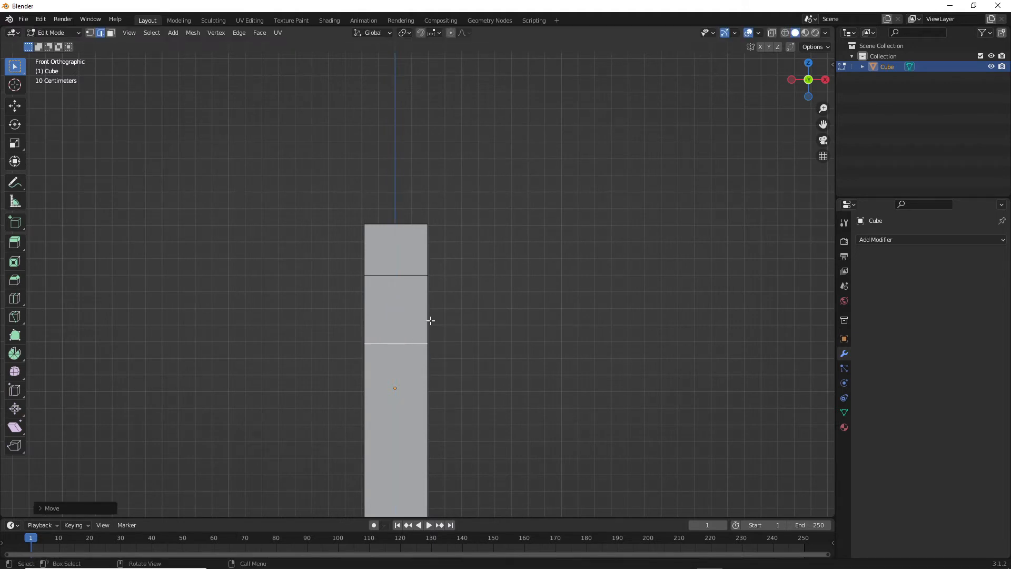
Select the column's upper edge loop and move it down along Z by about 0.2 m in front view
alt+click(395, 275)
middle_drag(395, 275, 463, 273)
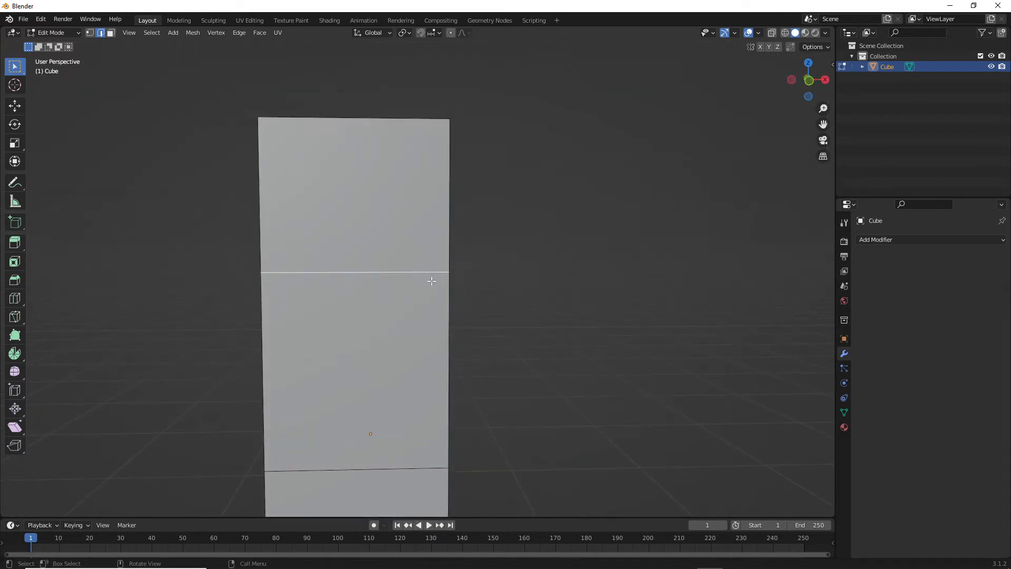
key(KP_1)
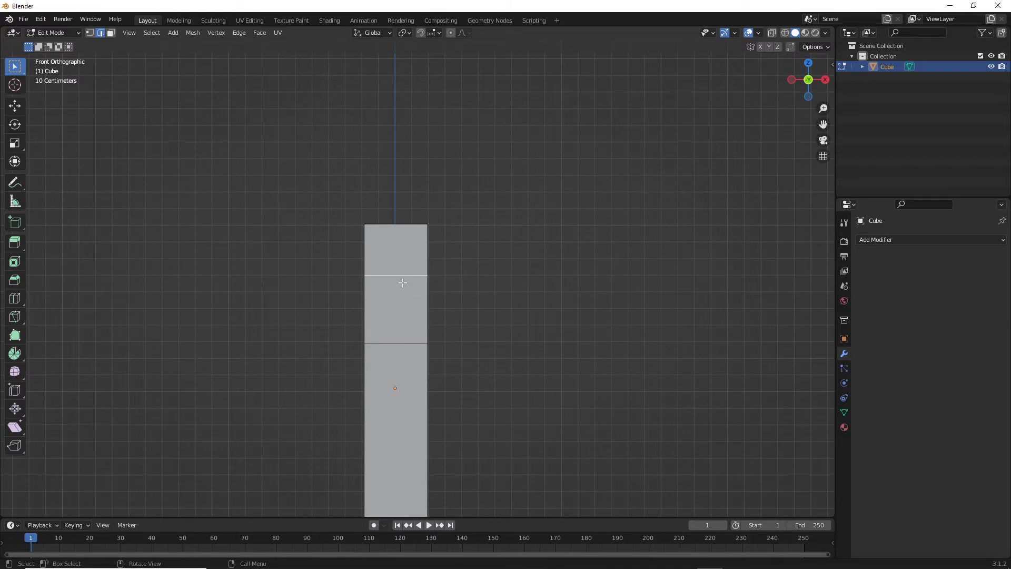
key(g)
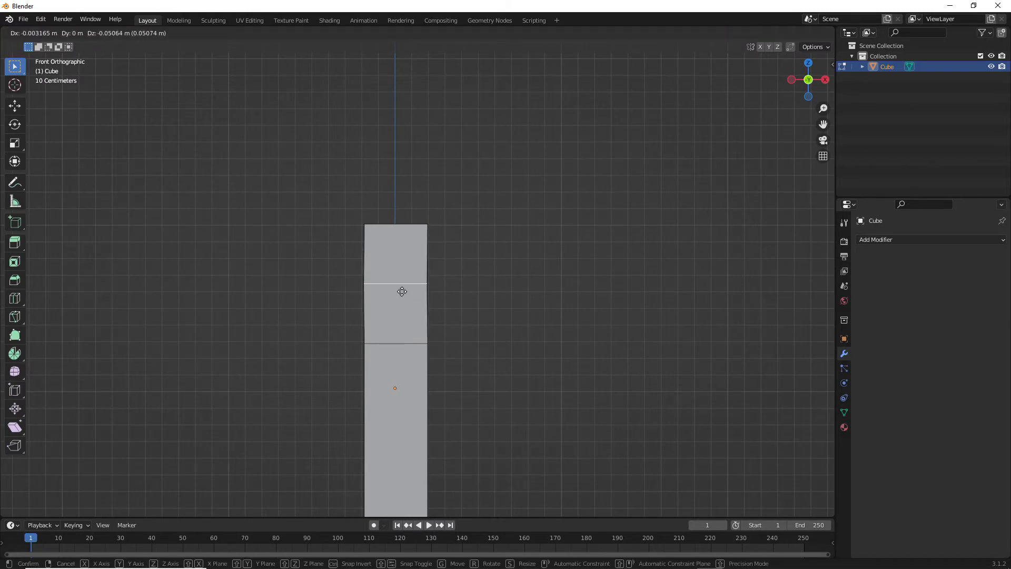
key(z)
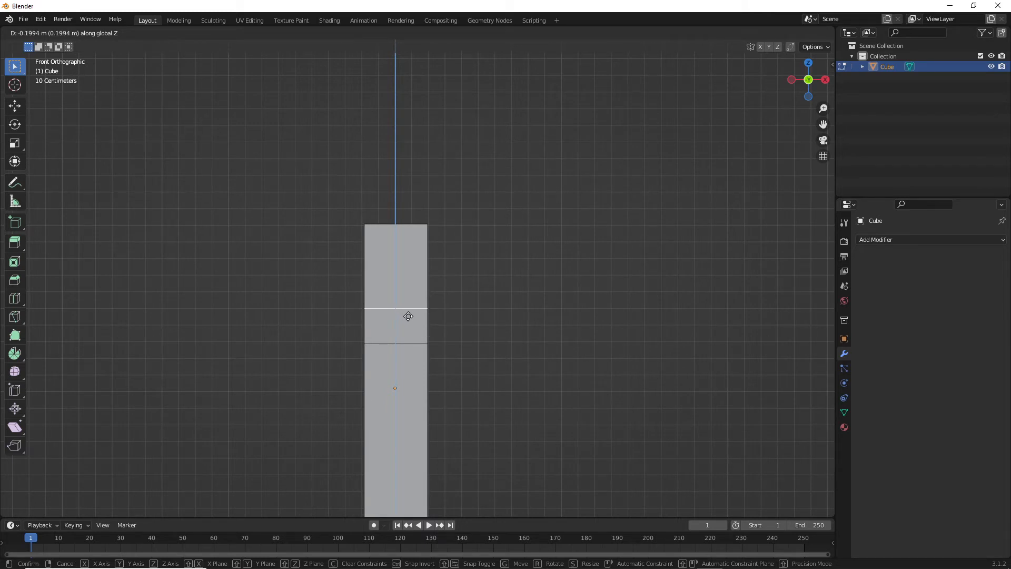
click(408, 316)
Examine the spacing of the two edge loops on the column from several angles and in front view
scroll(458, 307, down, 2)
scroll(472, 309, up, 1)
middle_drag(474, 311, 558, 290)
scroll(481, 293, up, 2)
scroll(482, 295, down, 5)
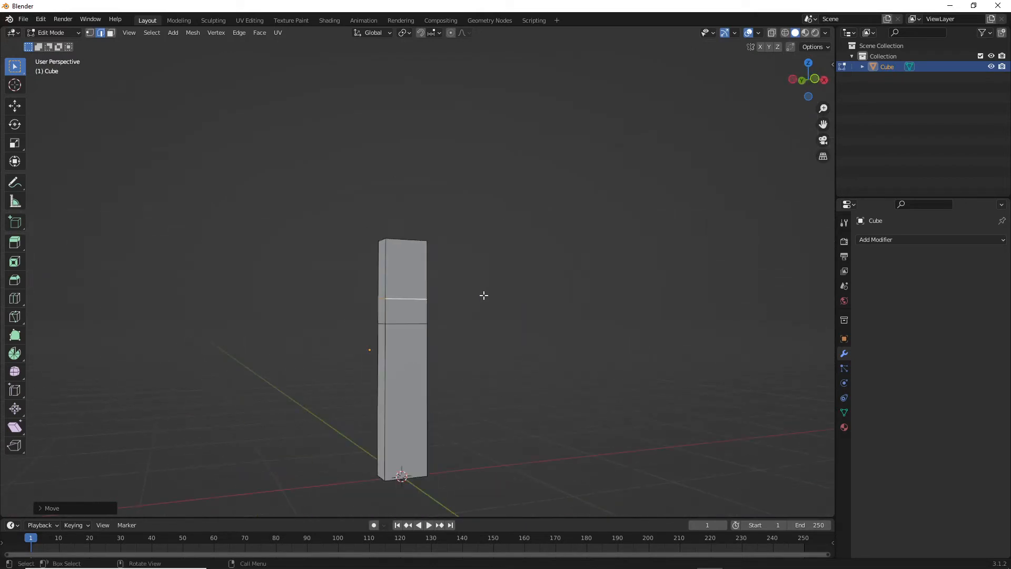
middle_drag(483, 296, 457, 286)
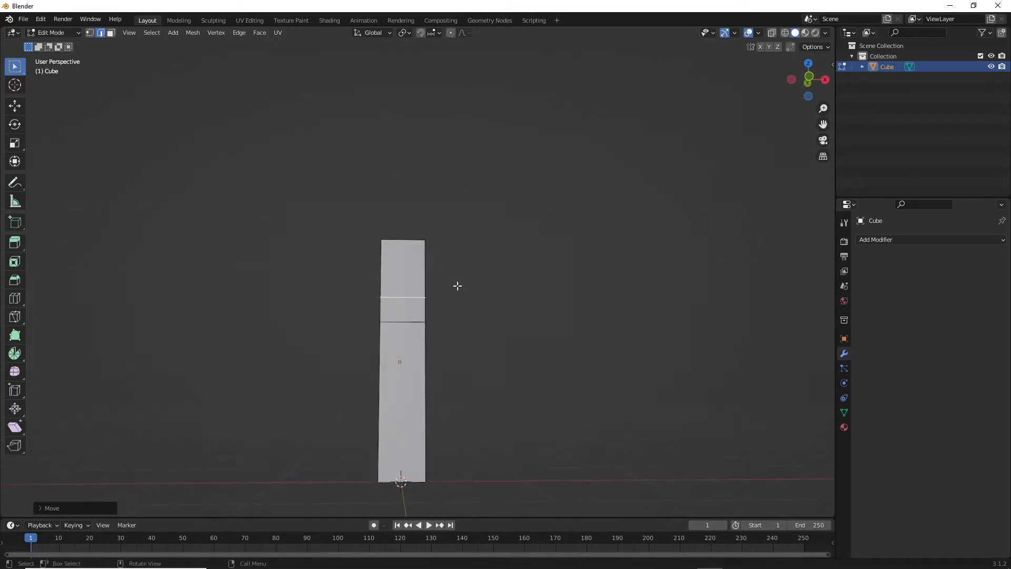
scroll(453, 286, up, 3)
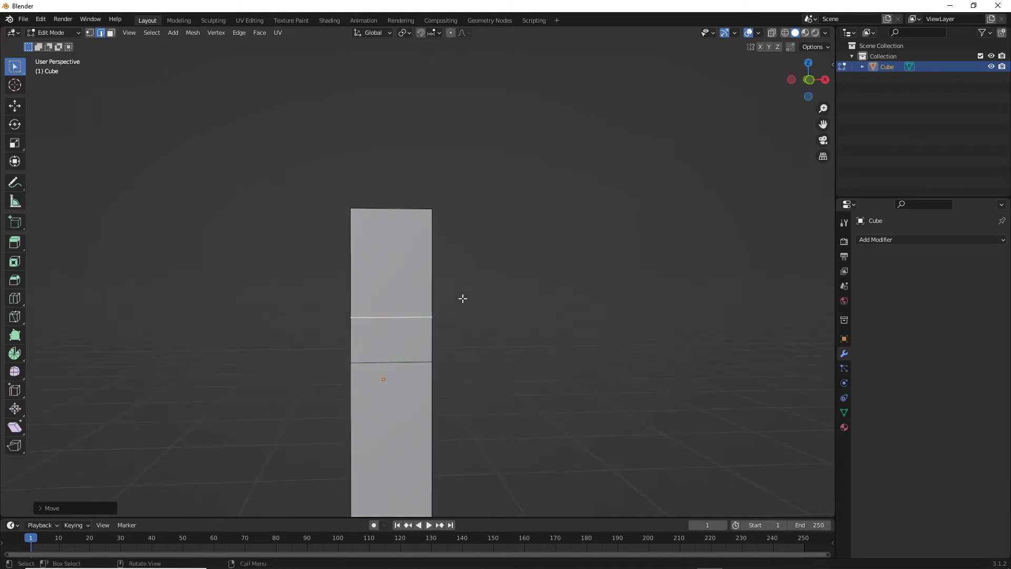
key(KP_1)
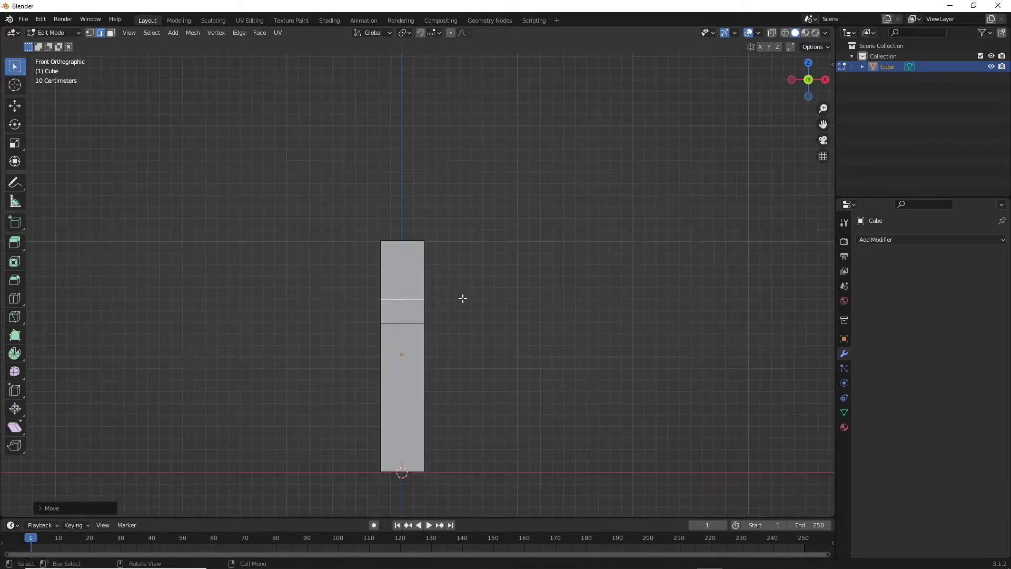
In face select mode, select the side face between the two edge loops and add a Mirror modifier on the X axis
middle_drag(478, 298, 408, 284)
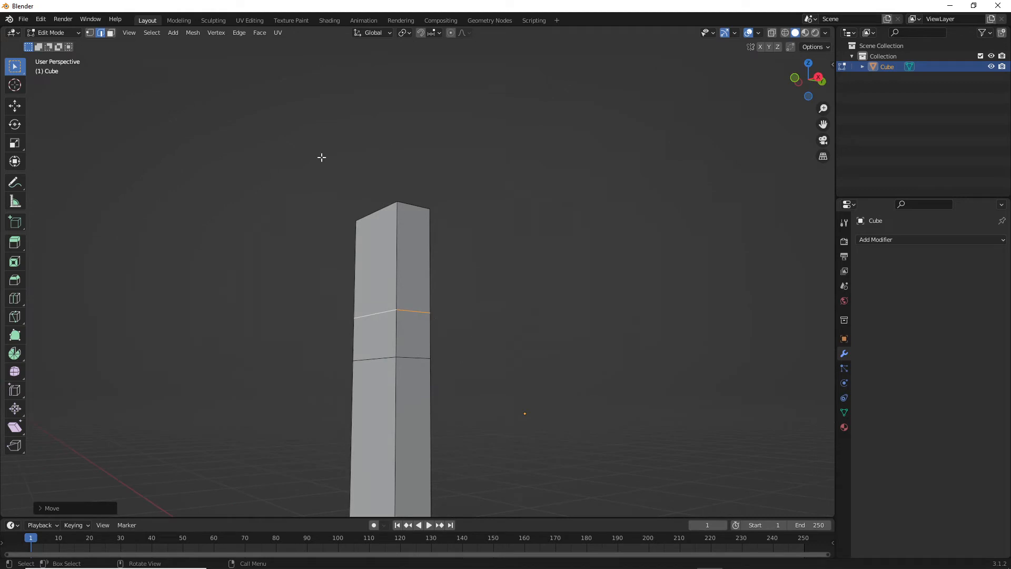
click(111, 33)
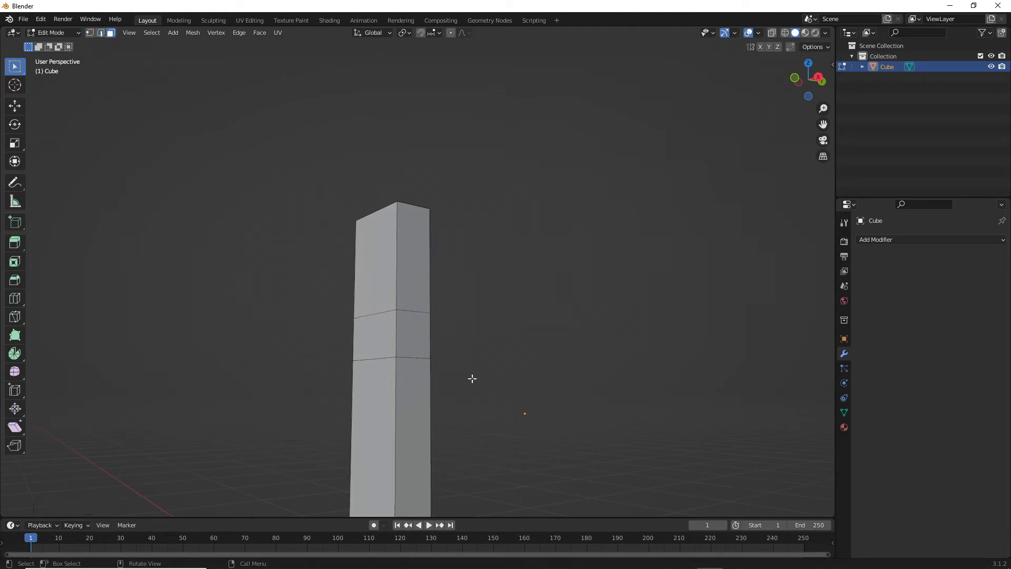
click(412, 332)
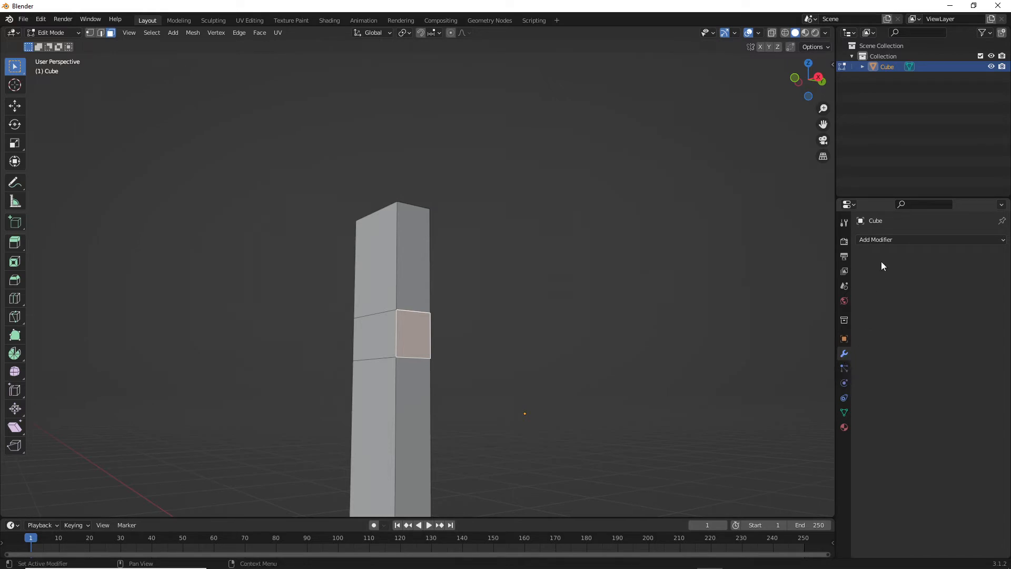
click(882, 239)
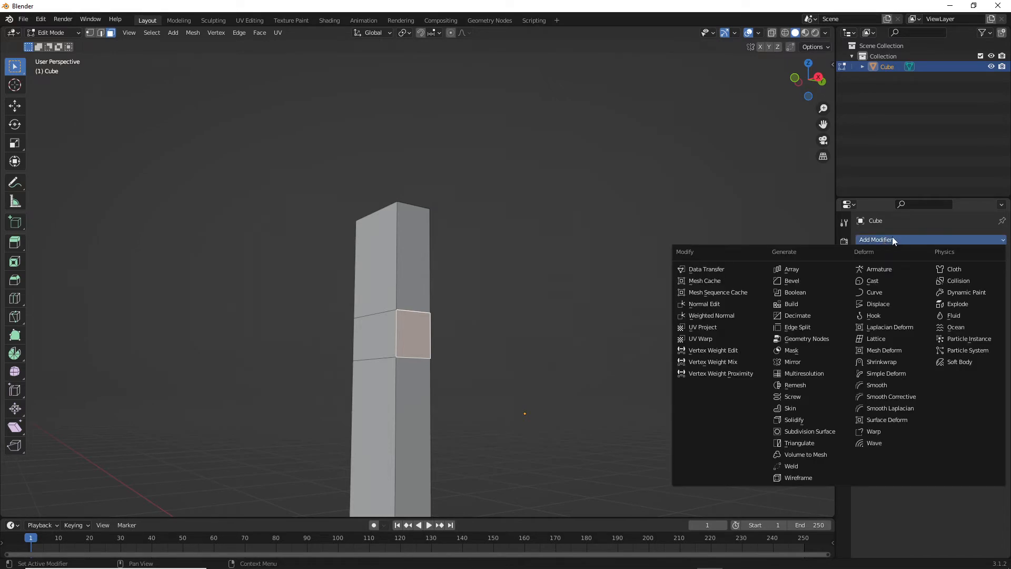
click(798, 362)
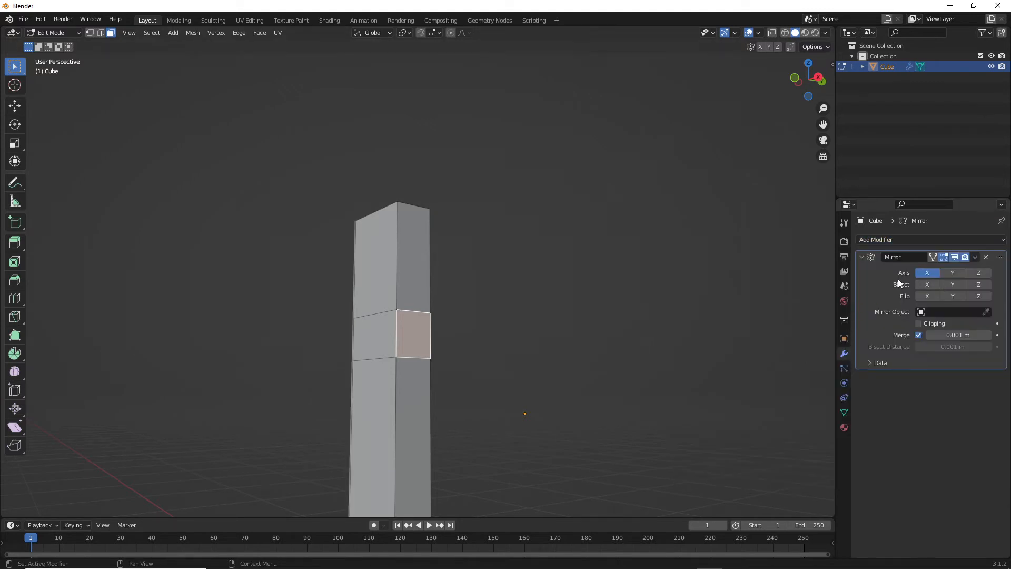
In front view, extrude the selected side face outward by about 0.8 m to form the cross's mirrored arms
key(KP_1)
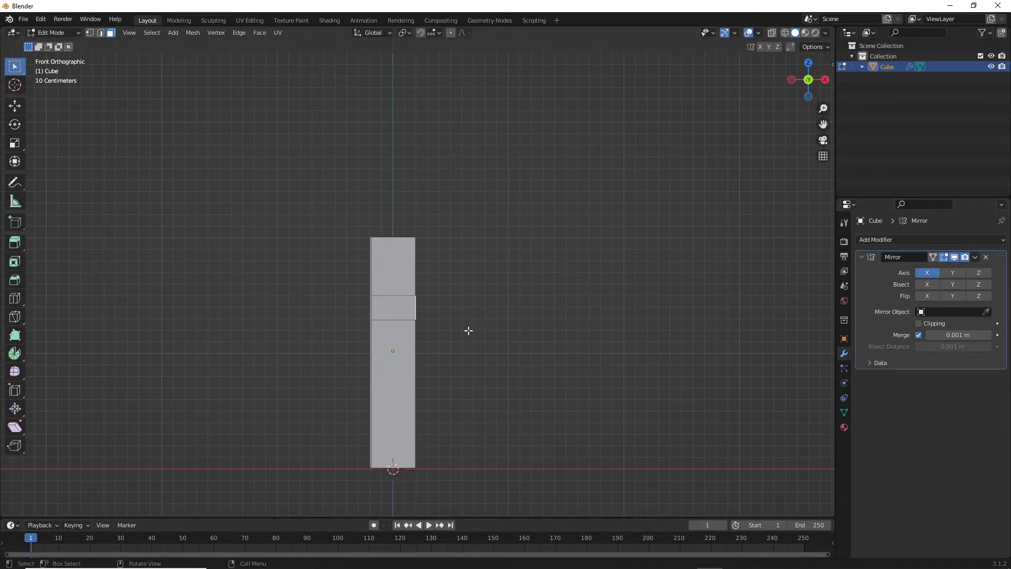
key(e)
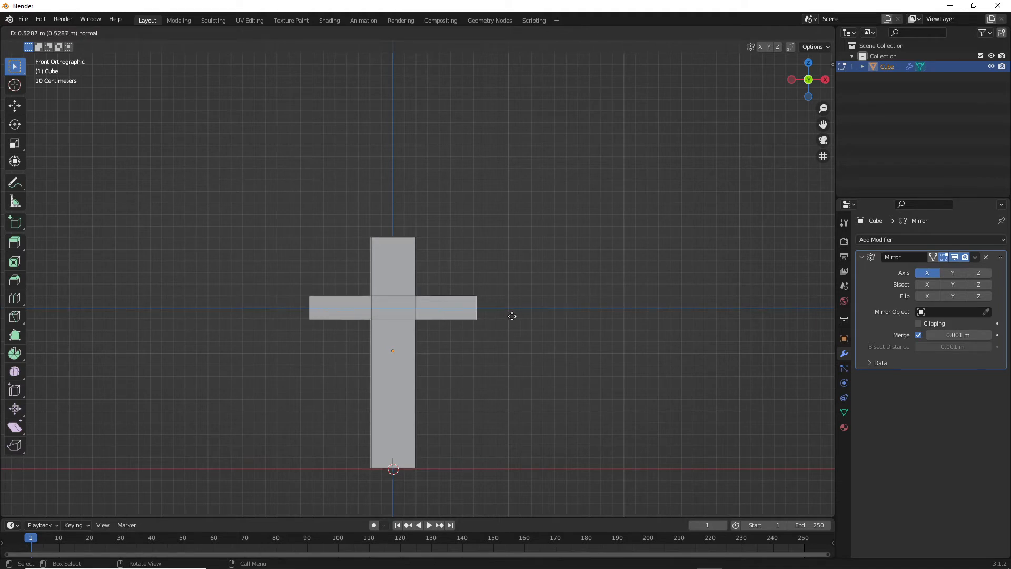
click(542, 318)
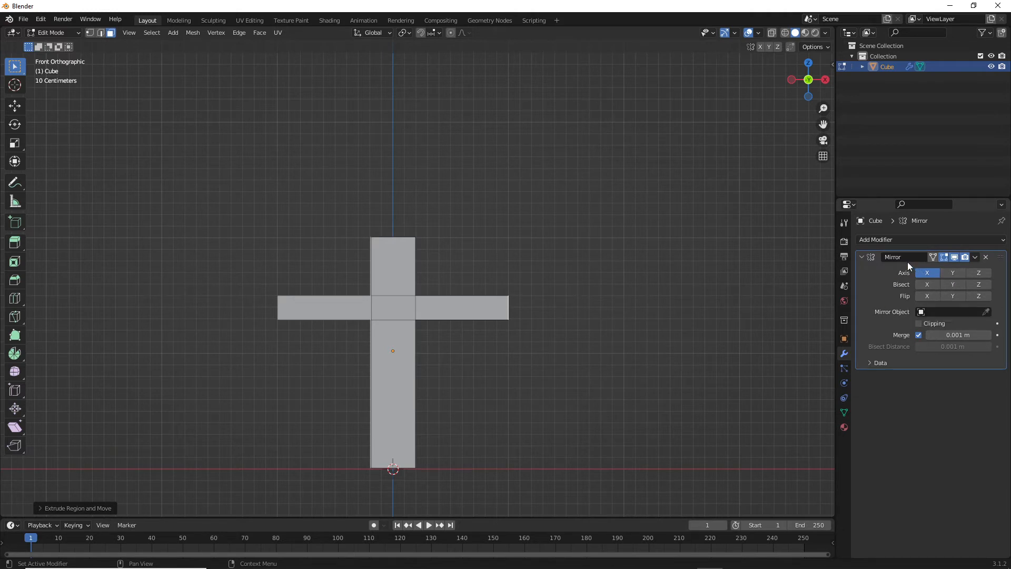
Switch to Object Mode and apply the Mirror modifier to the cross
click(974, 257)
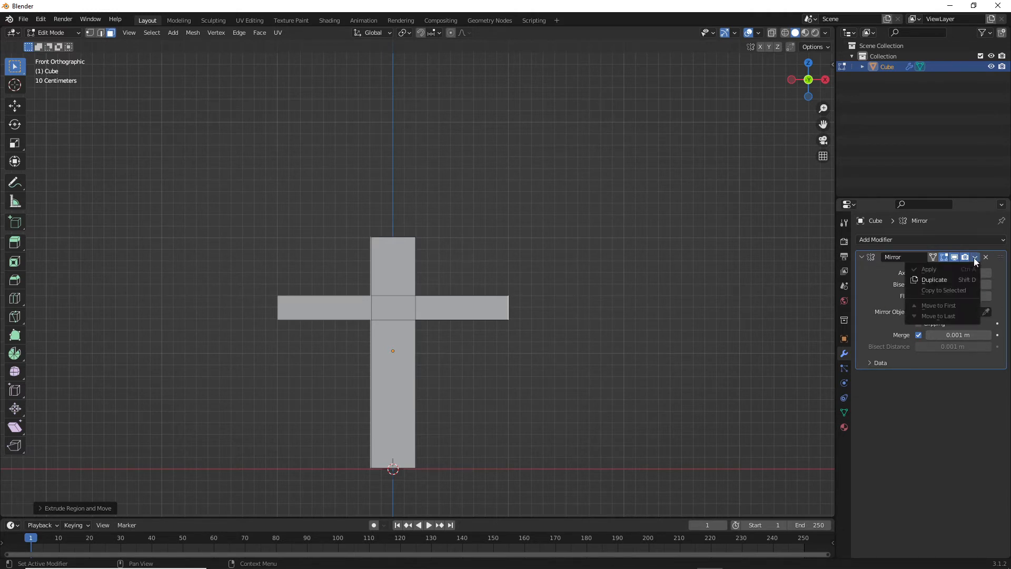
click(974, 259)
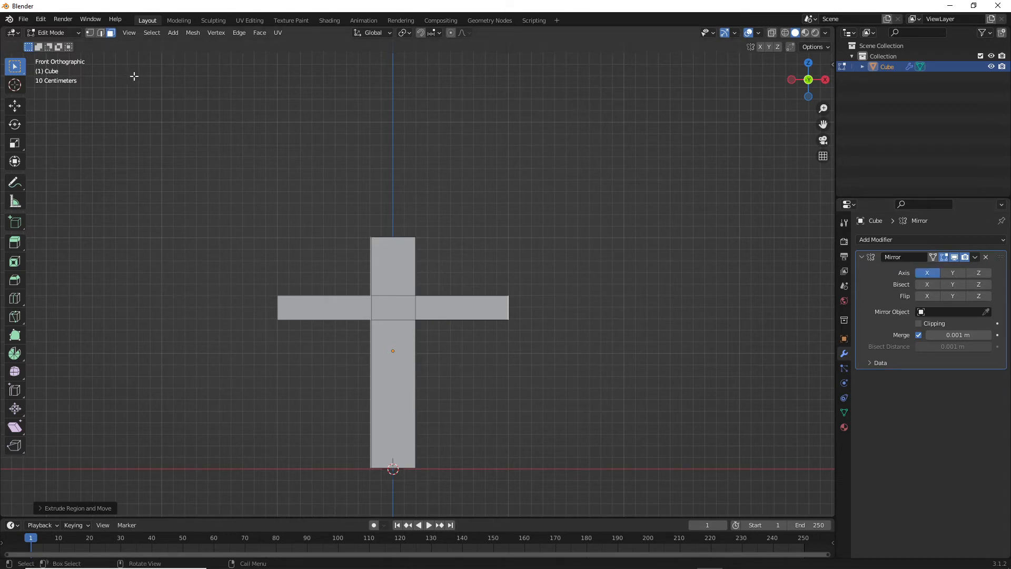
key(Tab)
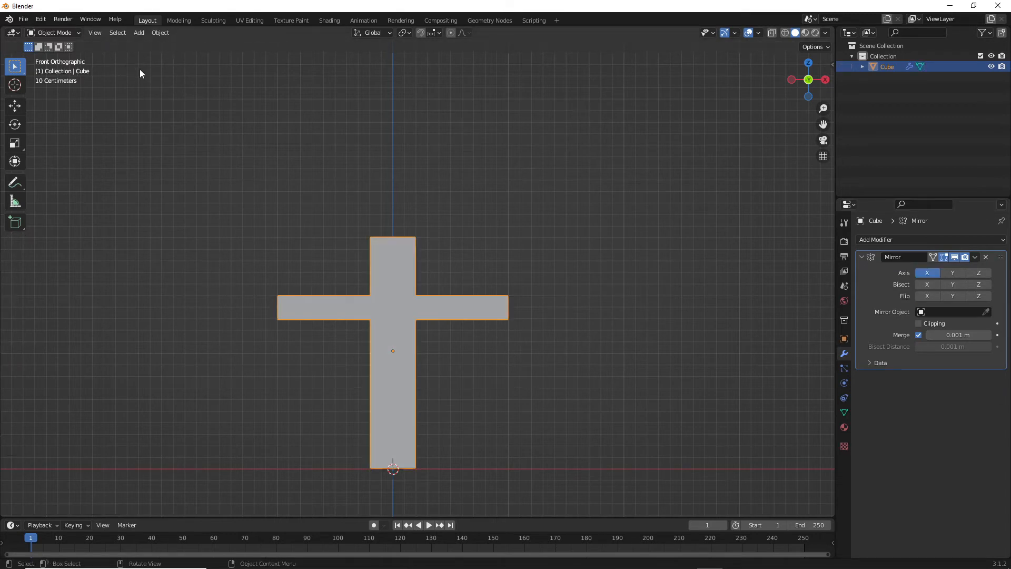
click(974, 258)
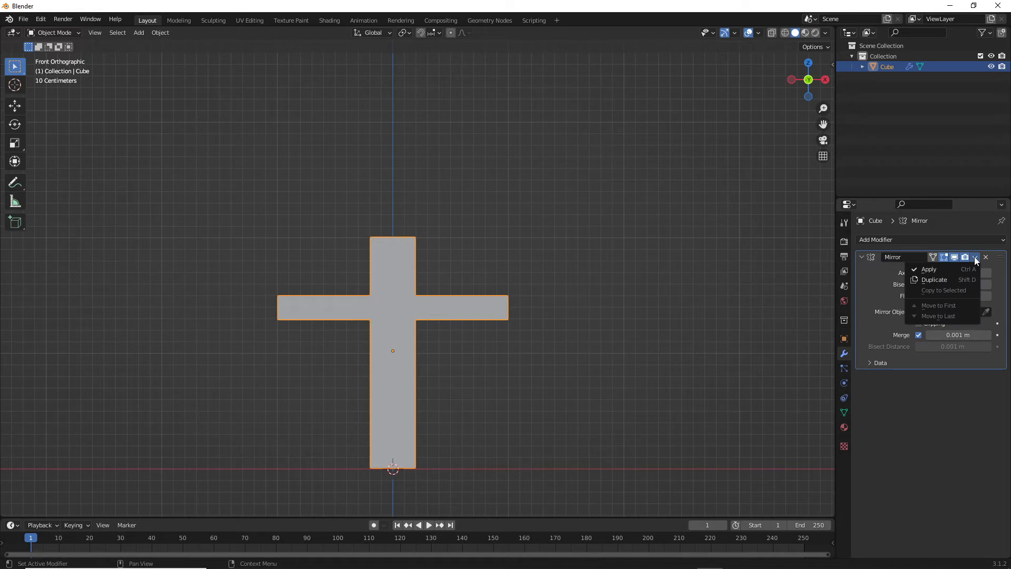
click(974, 259)
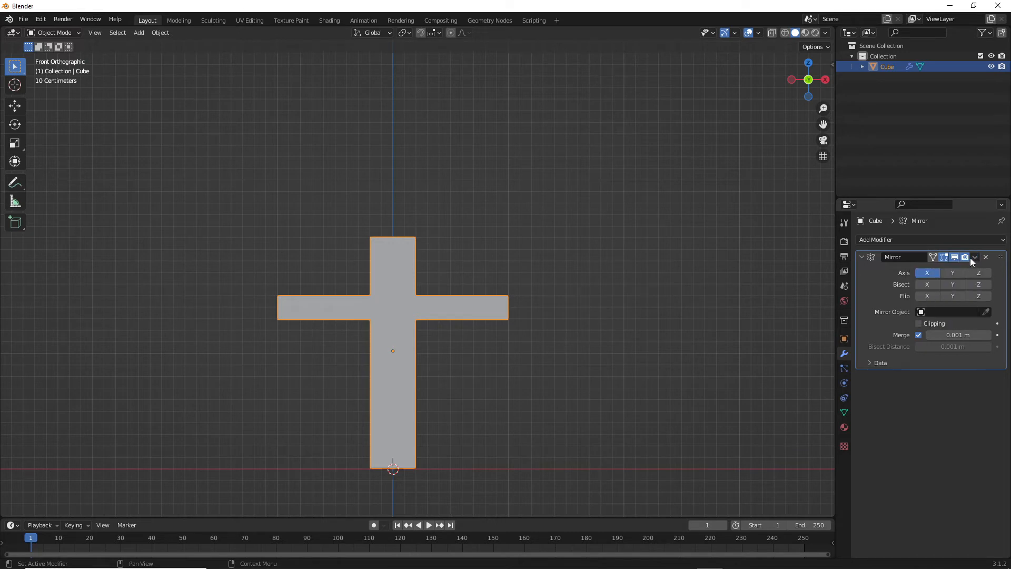
click(973, 257)
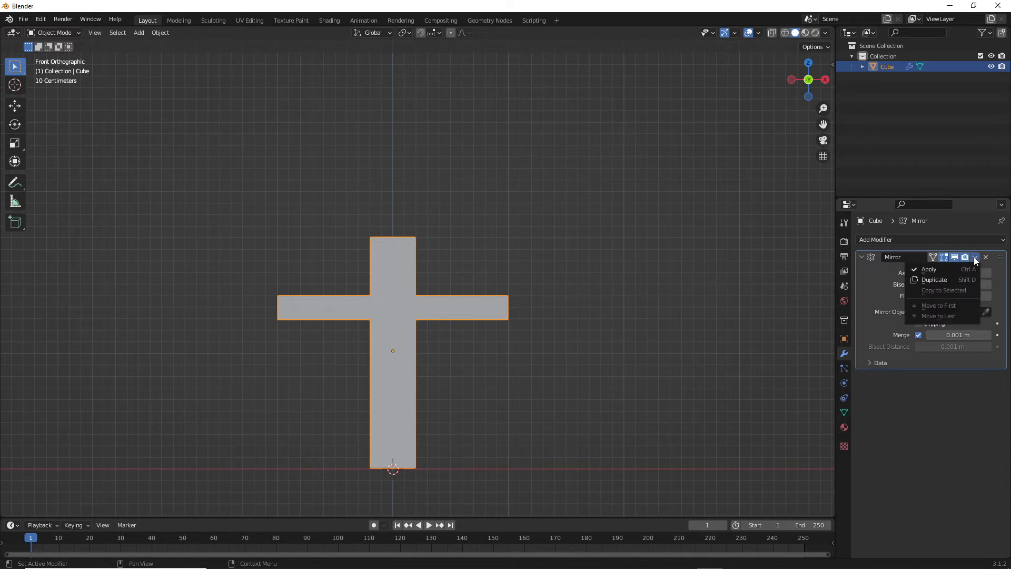
click(942, 269)
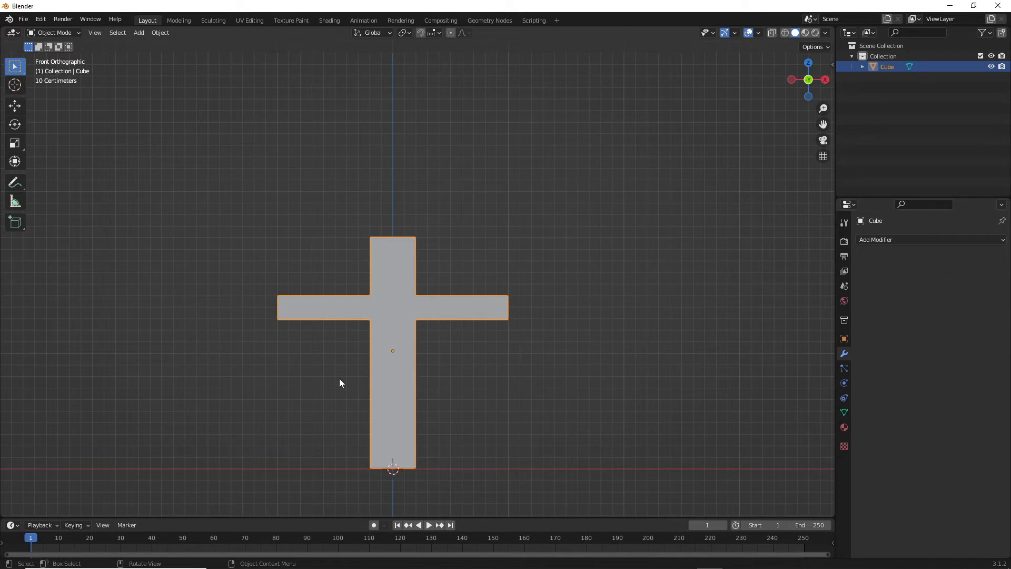
Examine the whole cross from several angles and distances
scroll(447, 309, down, 5)
scroll(475, 314, up, 5)
middle_drag(600, 282, 486, 323)
scroll(537, 290, down, 4)
scroll(445, 322, up, 4)
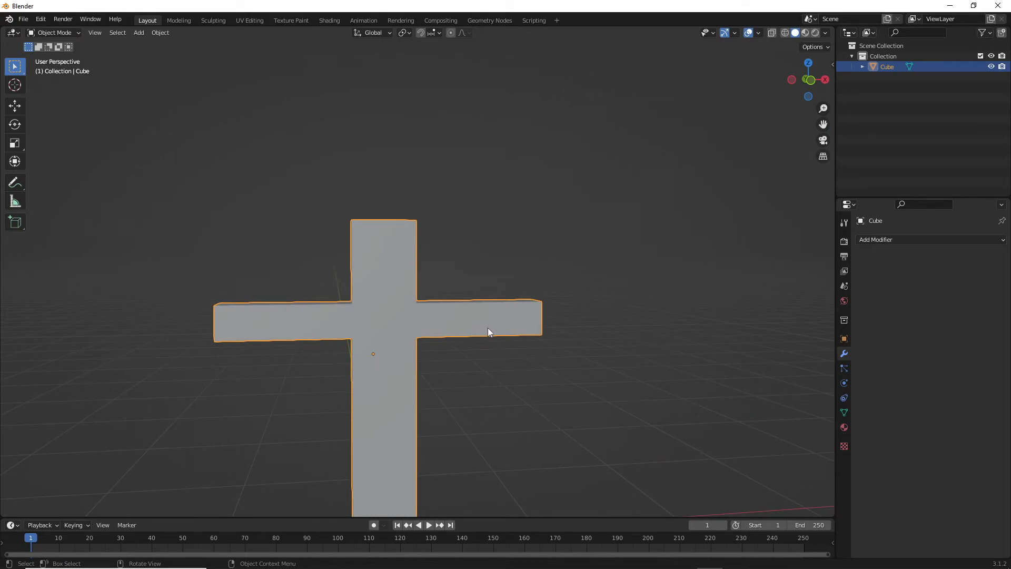
middle_drag(468, 337, 530, 276)
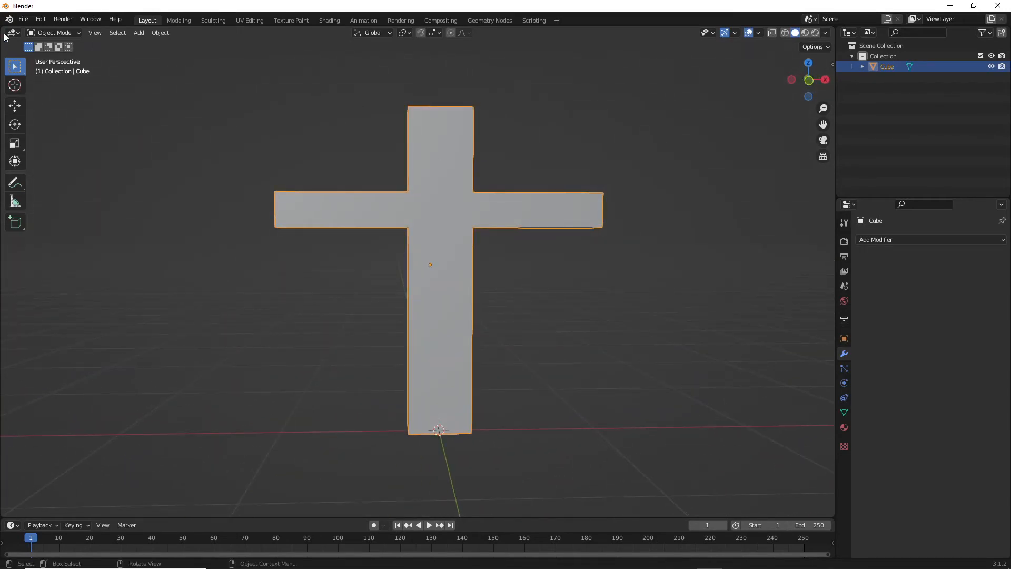
Start an FBX export of the cross and limit it to selected objects
click(24, 20)
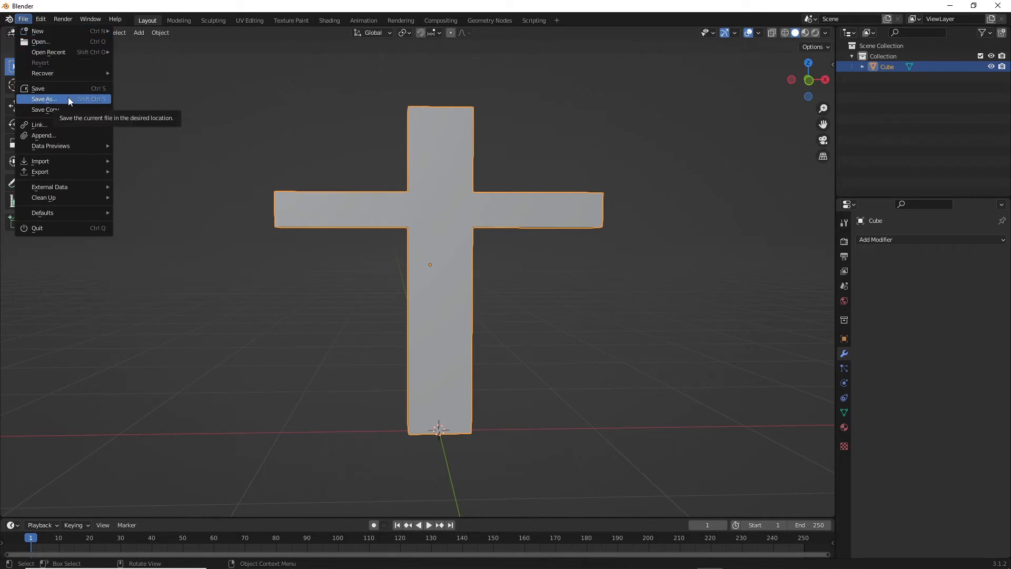
mouse_move(84, 173)
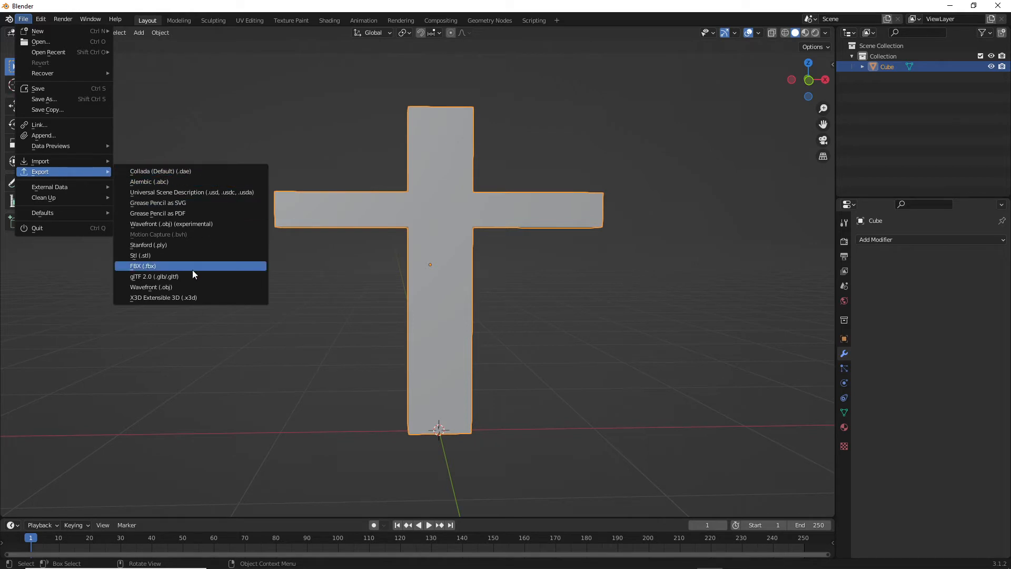
click(153, 267)
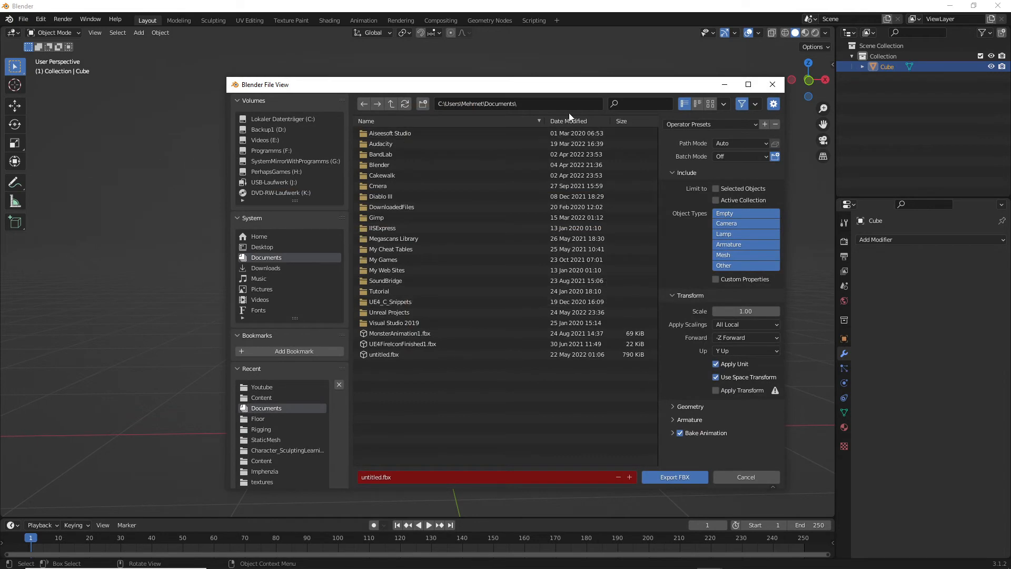
drag(561, 89, 530, 93)
drag(429, 115, 416, 123)
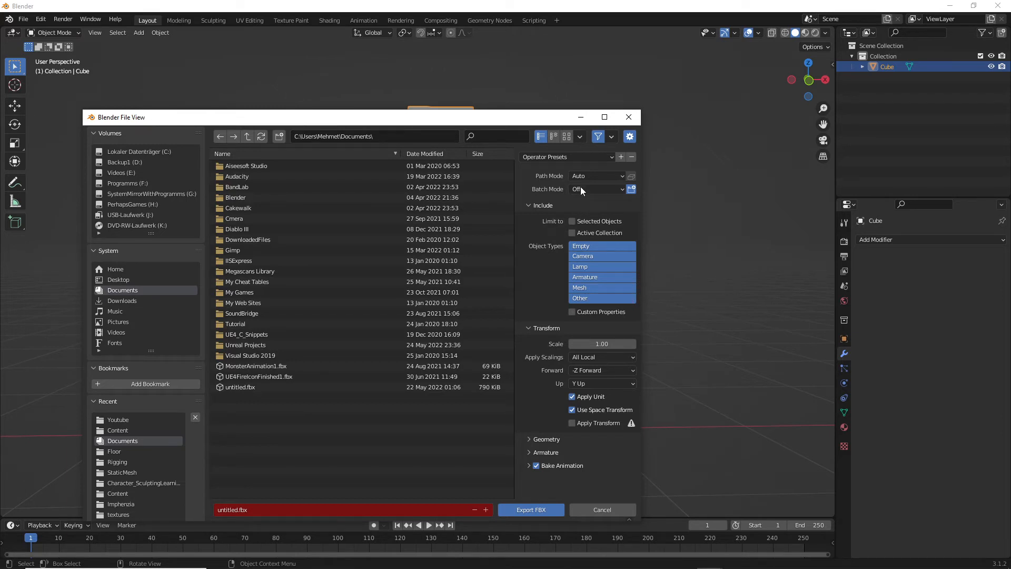
drag(458, 110, 556, 102)
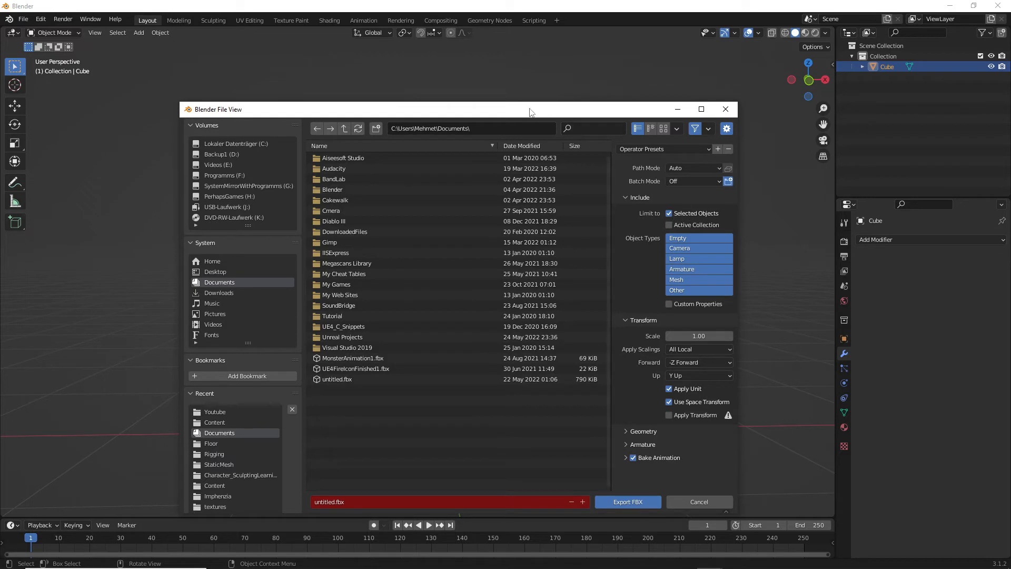
drag(530, 108, 928, 163)
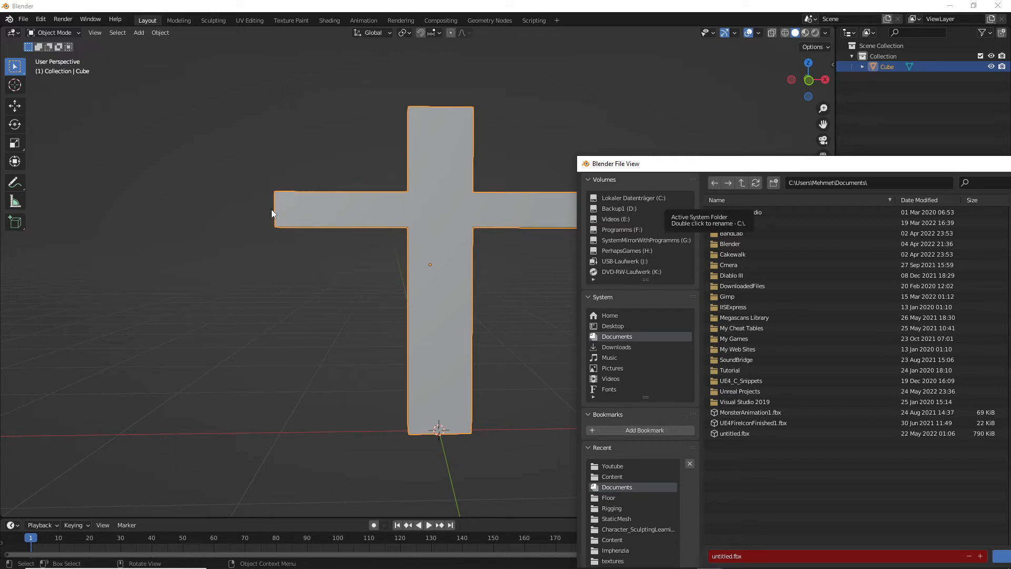
drag(794, 163, 404, 118)
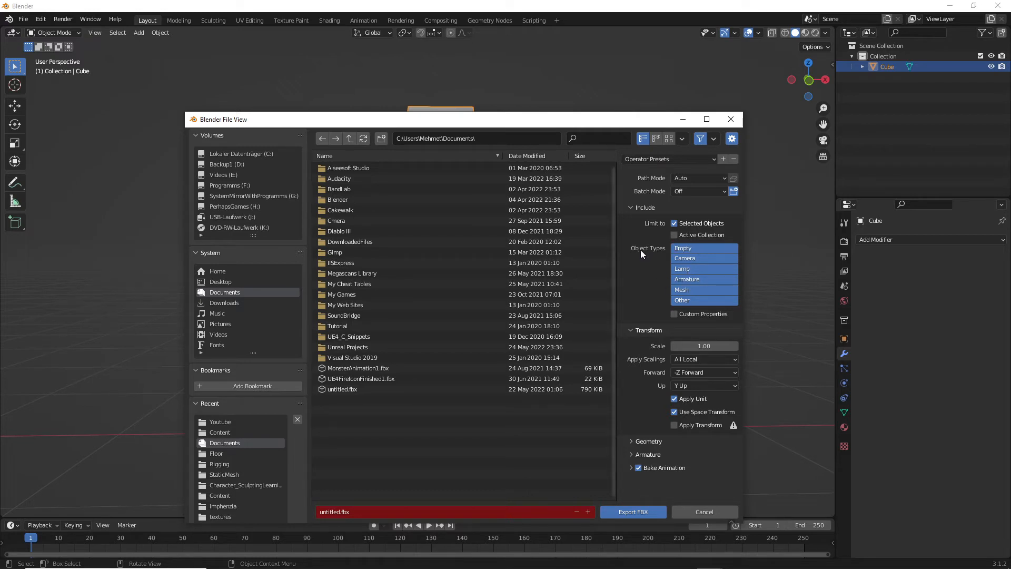
Restrict the exported object types to Mesh only and set the forward axis to X Forward
click(688, 290)
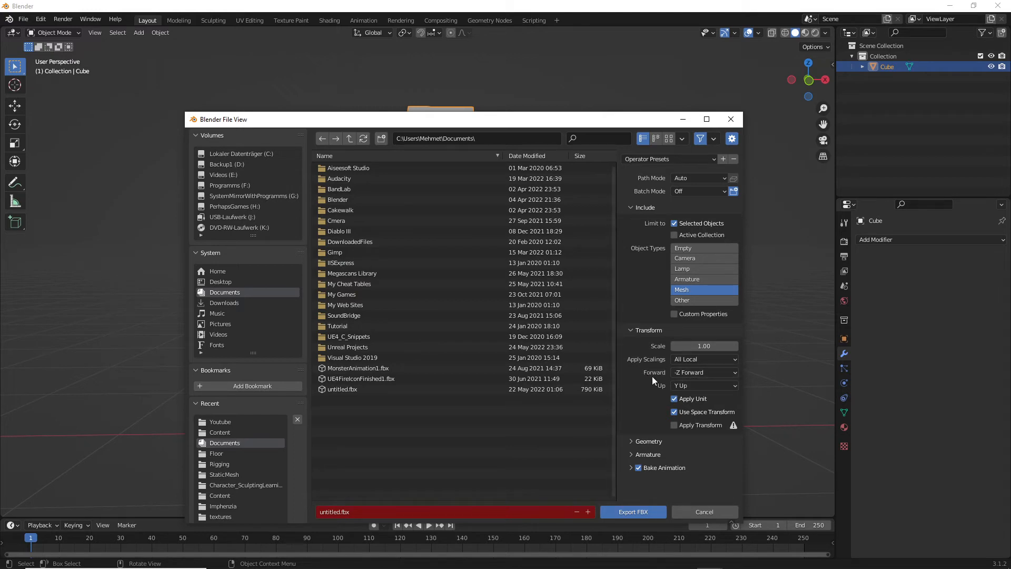
click(704, 373)
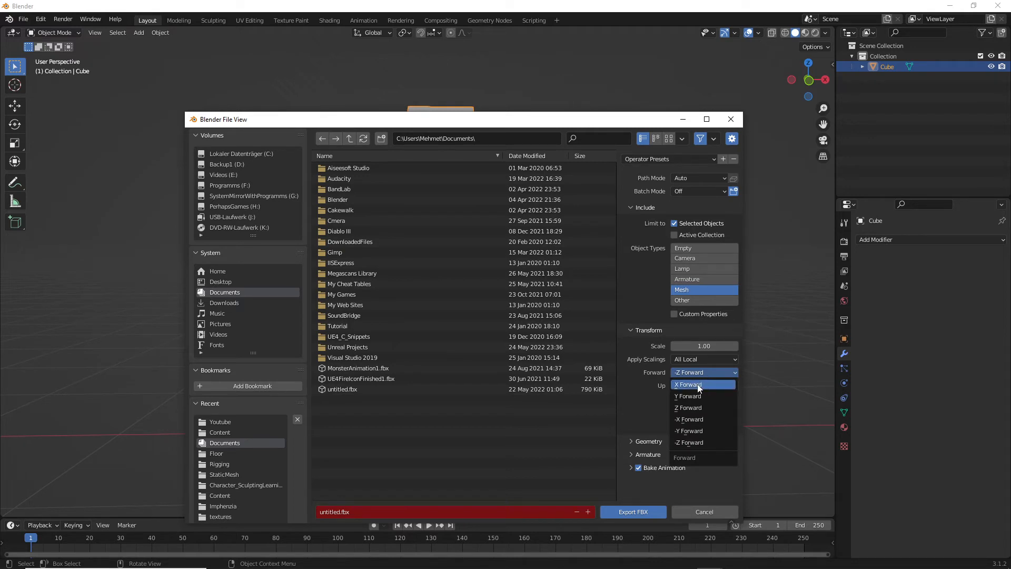
click(699, 386)
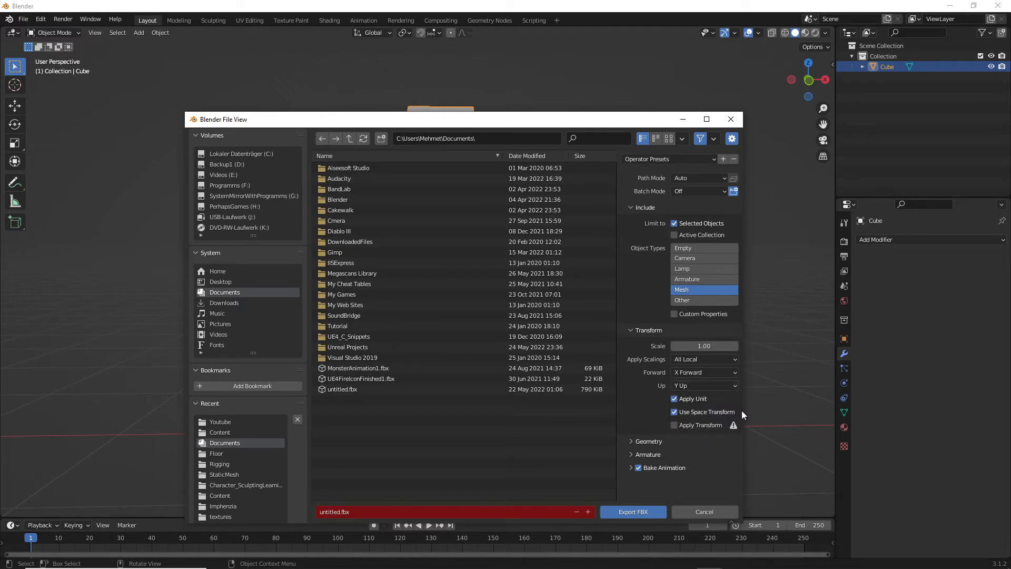
Set the up axis of the FBX export to Z Up
click(674, 386)
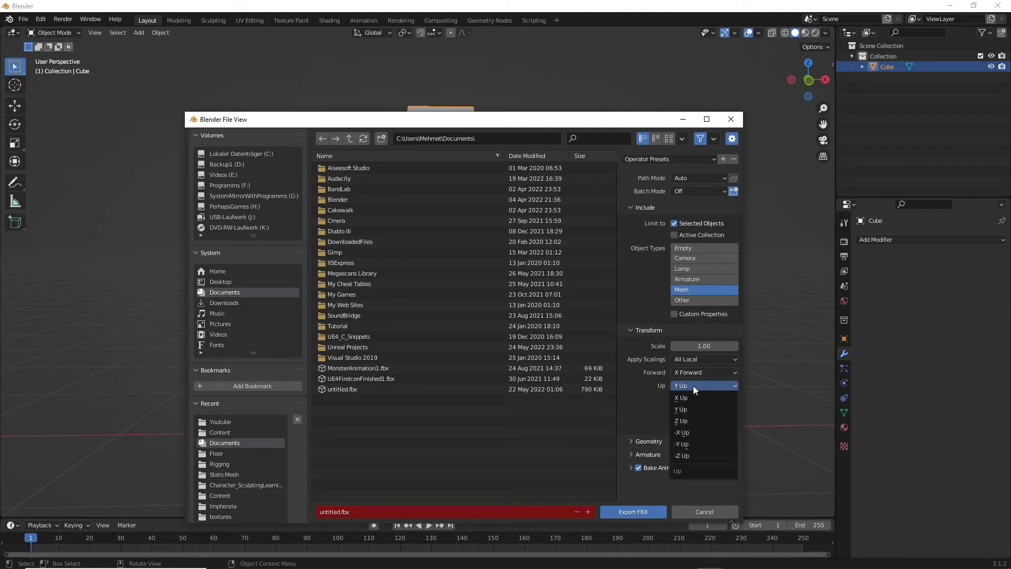
click(701, 420)
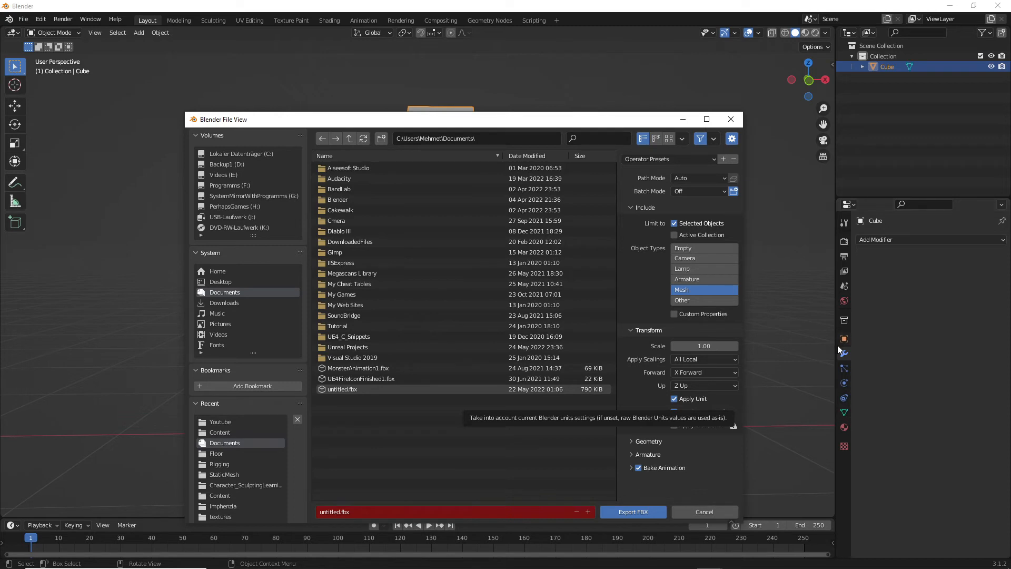
Look through the constraint, material, output and render properties for the scene's unit settings
click(844, 398)
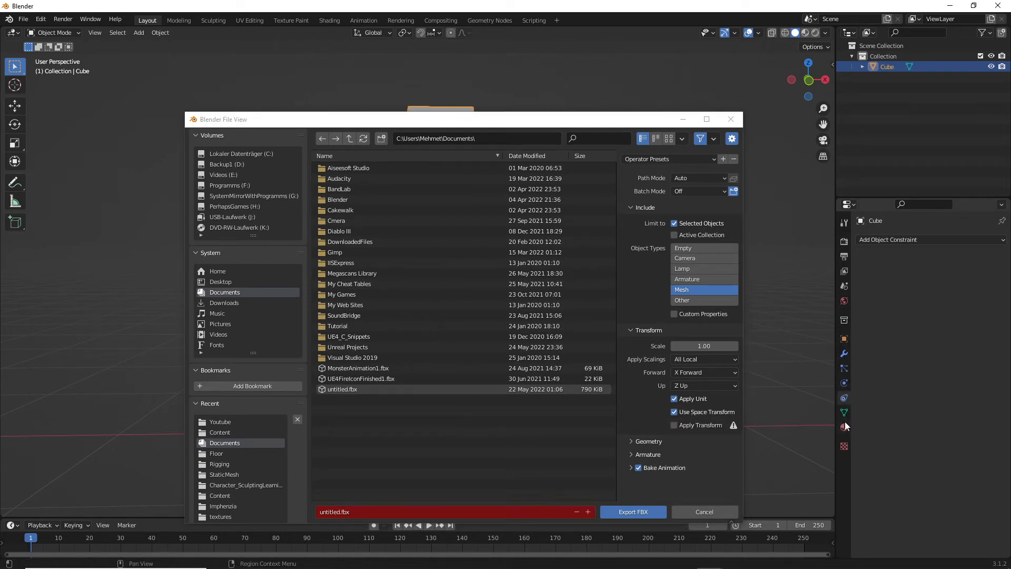
click(845, 424)
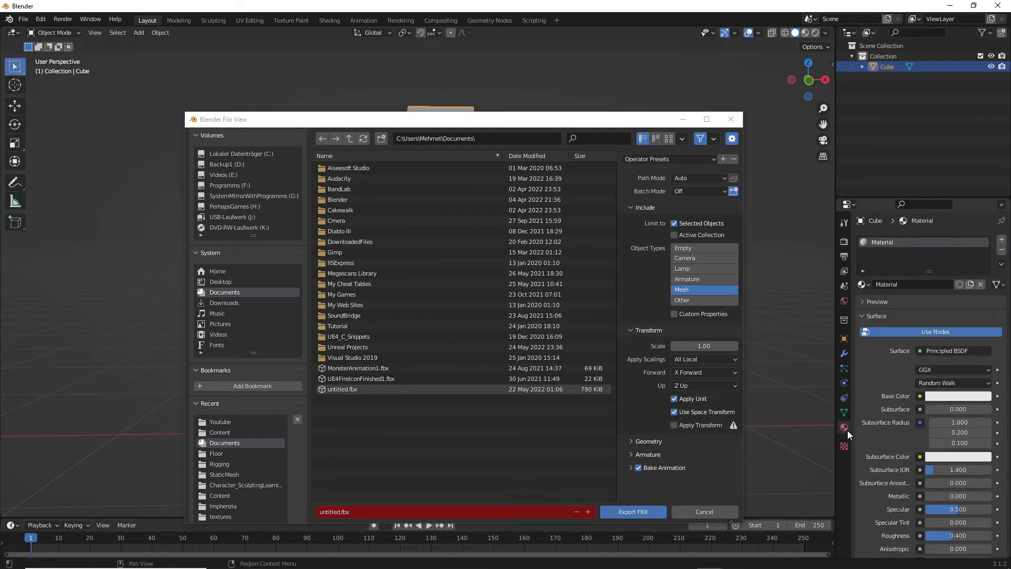
click(843, 258)
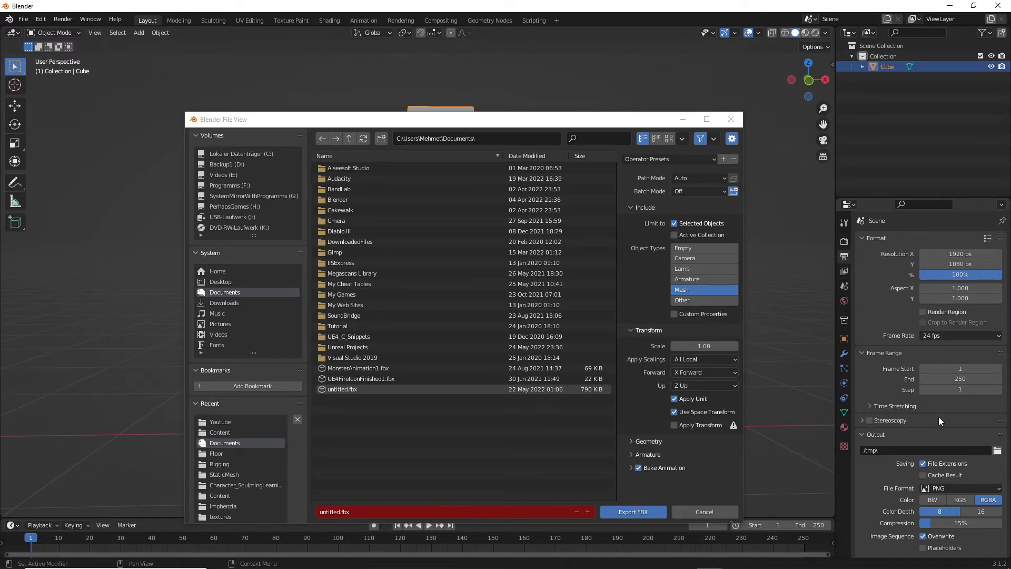
scroll(937, 421, down, 1)
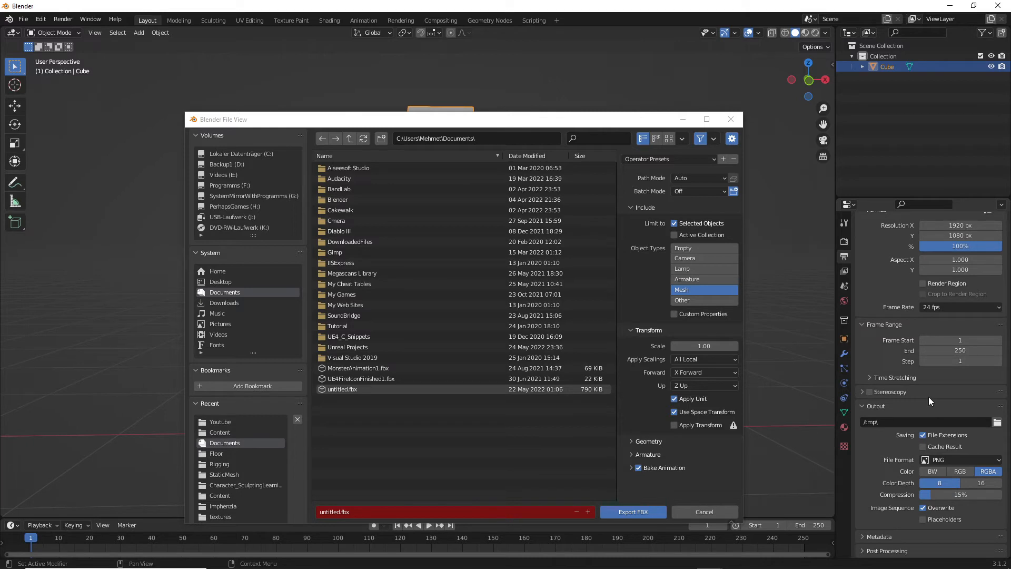
scroll(927, 396, up, 1)
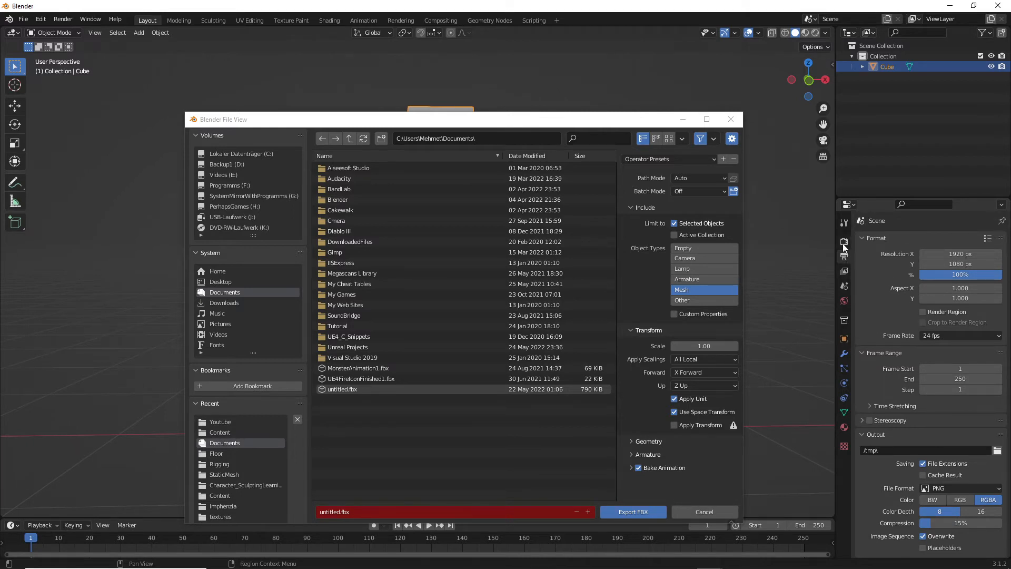
click(845, 225)
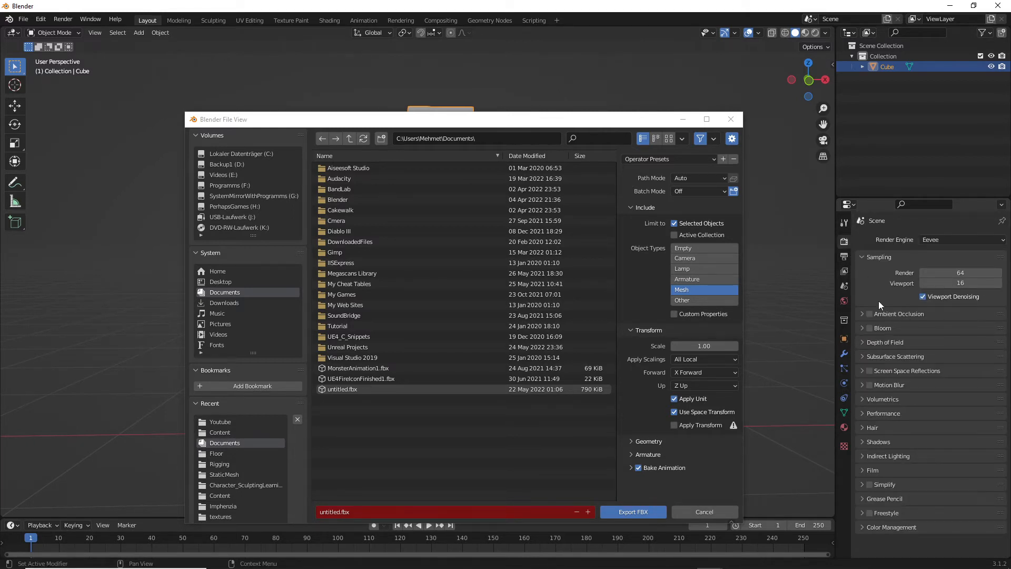
Search the properties for "sc" and "met" to find the unit settings, and clear the search
click(915, 205)
text(sc)
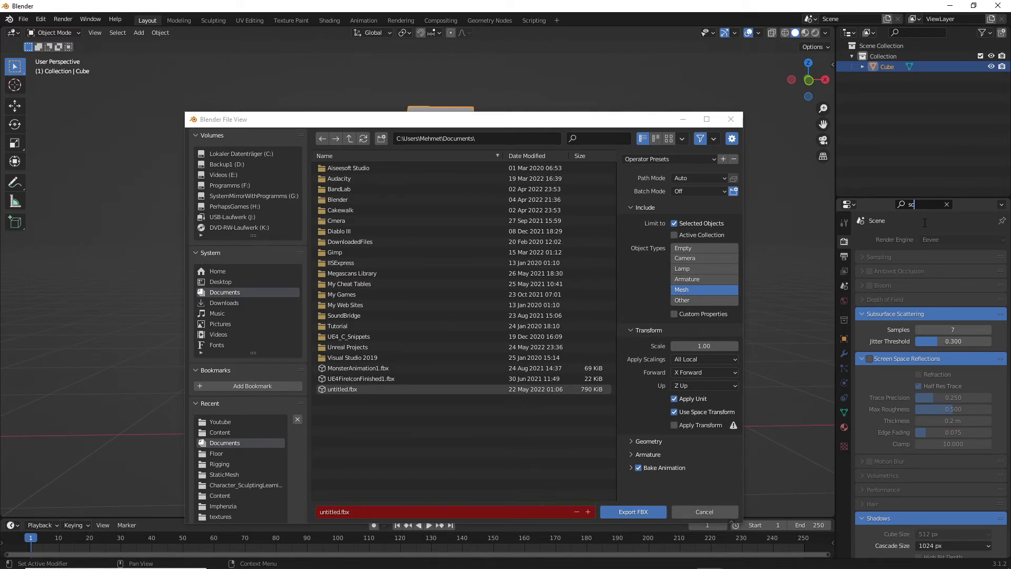
key(BackSpace)
key(BackSpace)
text(met)
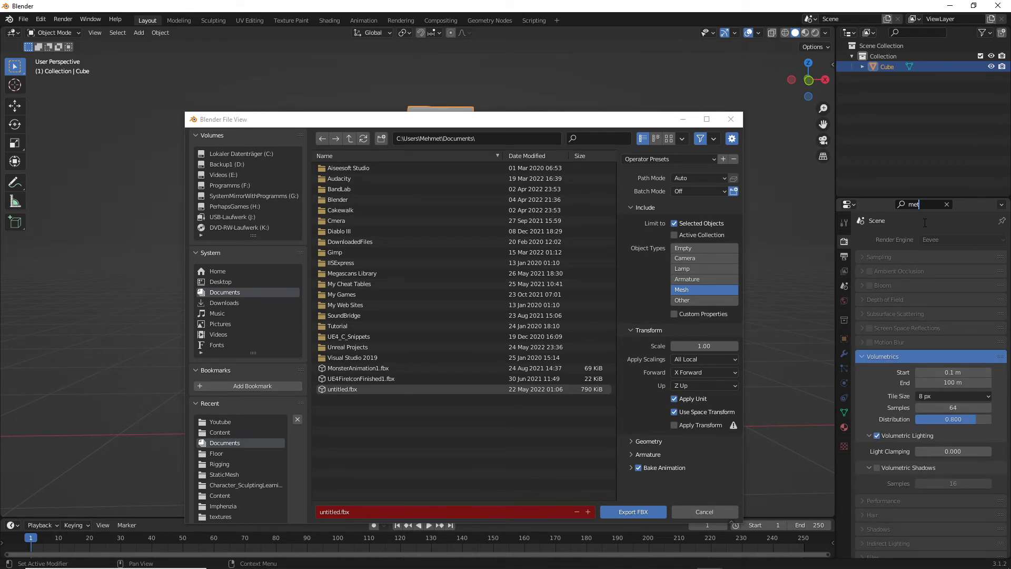
key(BackSpace)
key(BackSpace)
key(BackSpace)
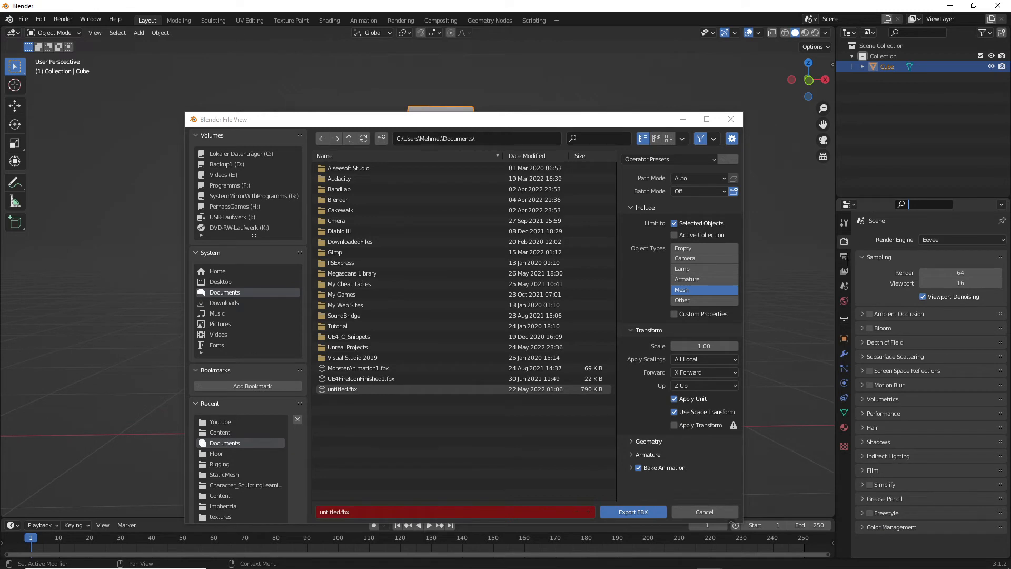
Expand the scene's Units settings for review, and move the export window aside and back to view the cross
click(843, 243)
click(846, 320)
click(845, 301)
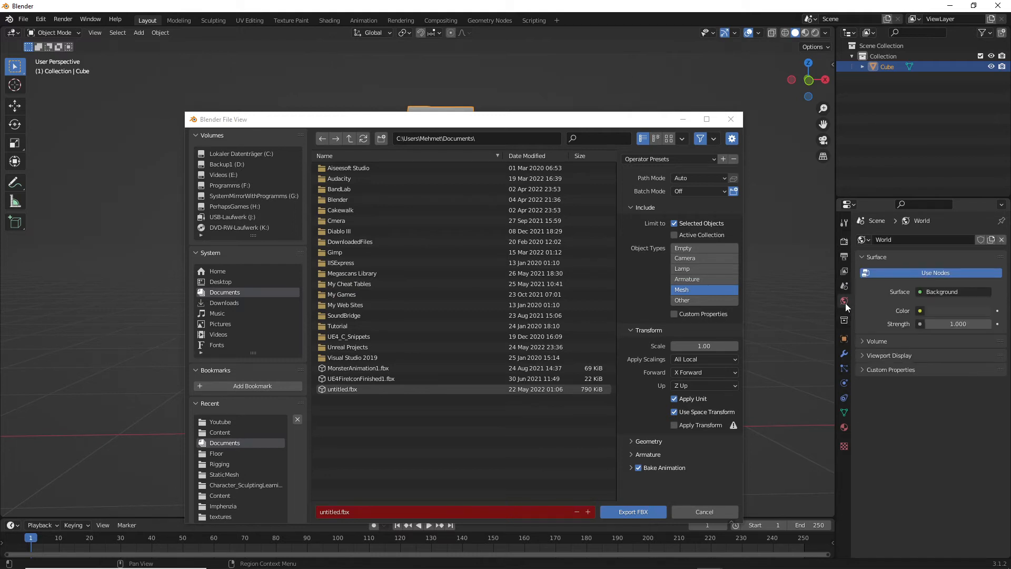
click(845, 338)
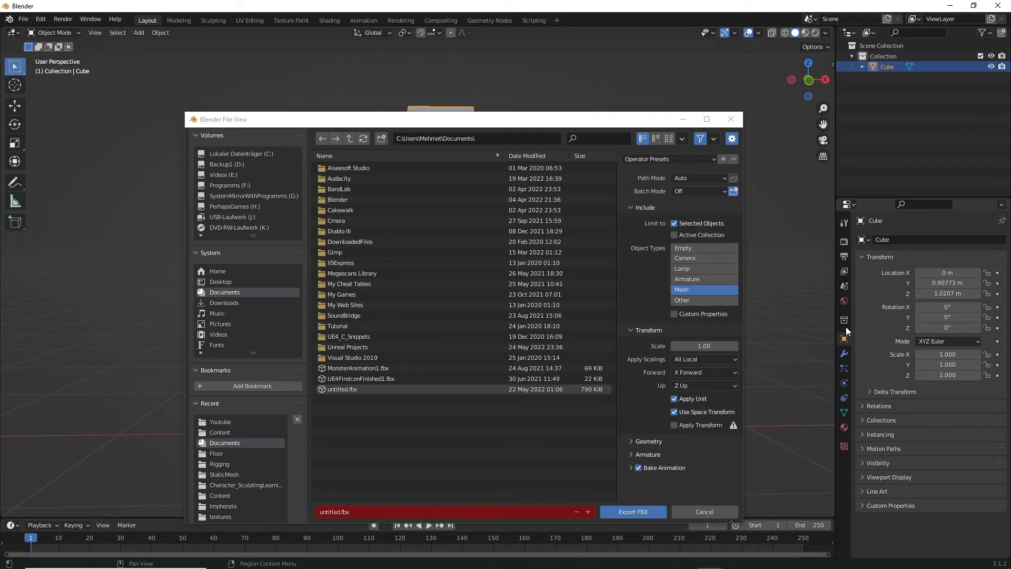
click(844, 283)
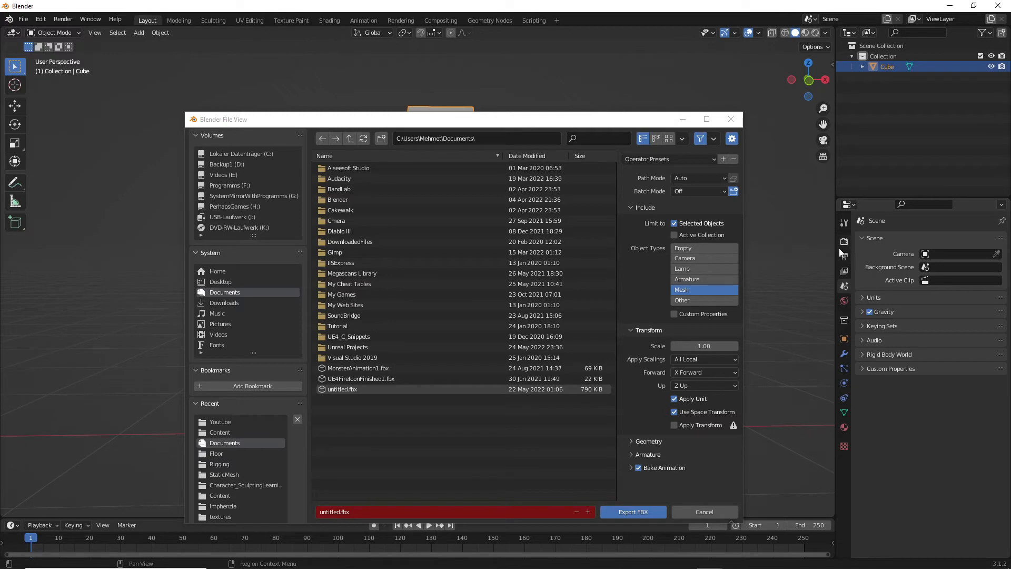
click(863, 299)
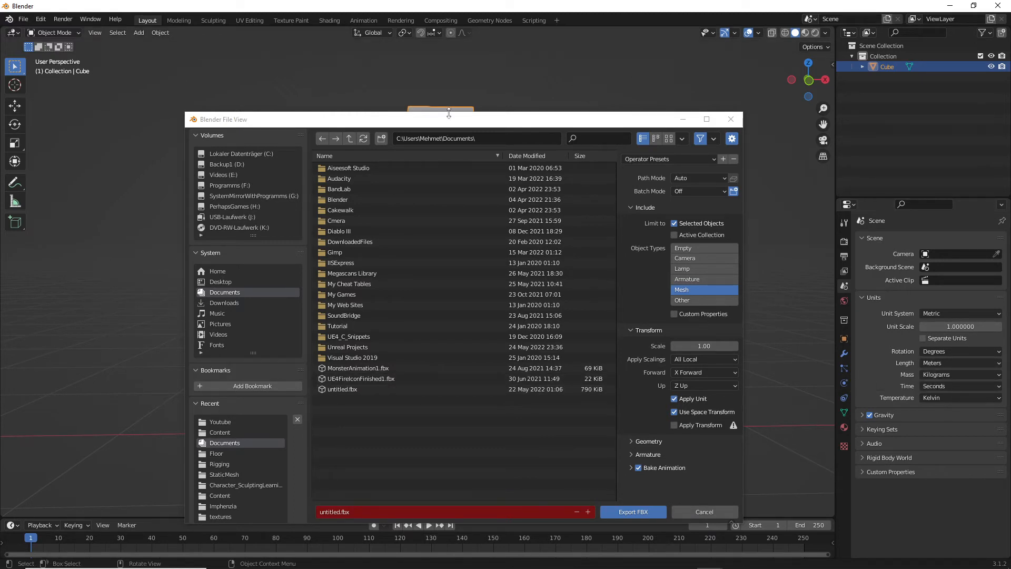
drag(449, 113, 834, 139)
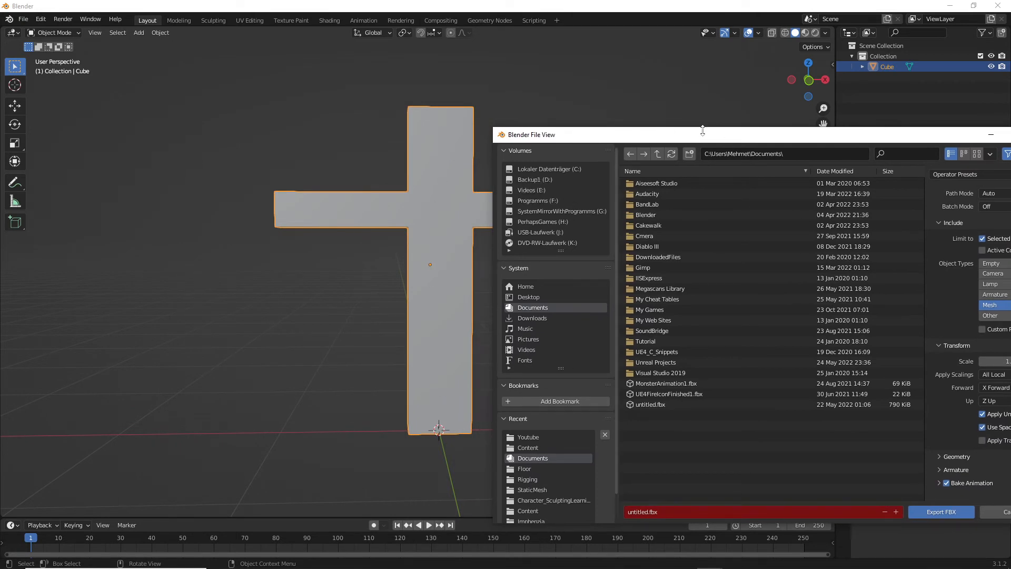
drag(729, 143, 451, 120)
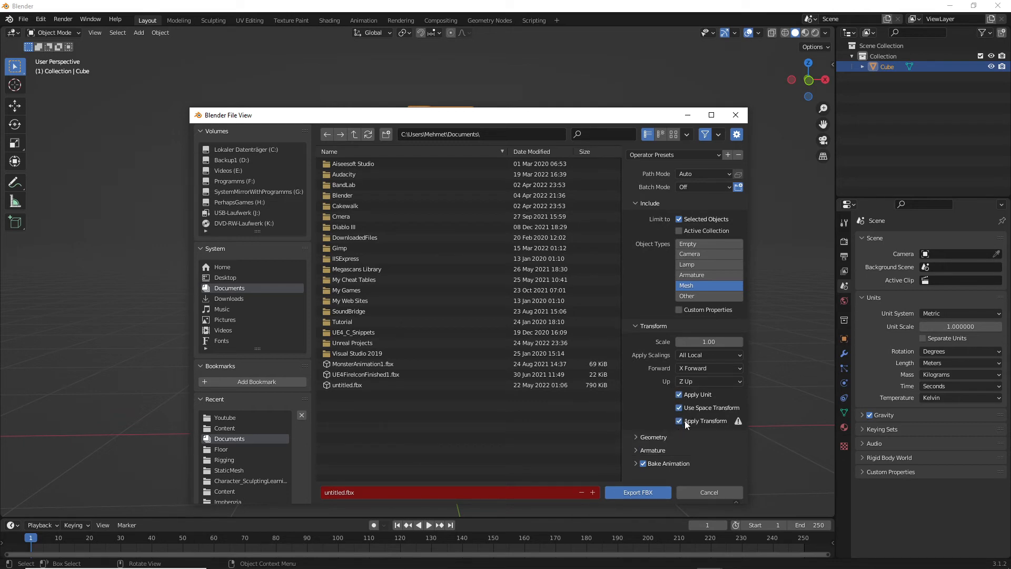
Set the geometry smoothing of the FBX export to Face
click(635, 437)
scroll(691, 390, down, 3)
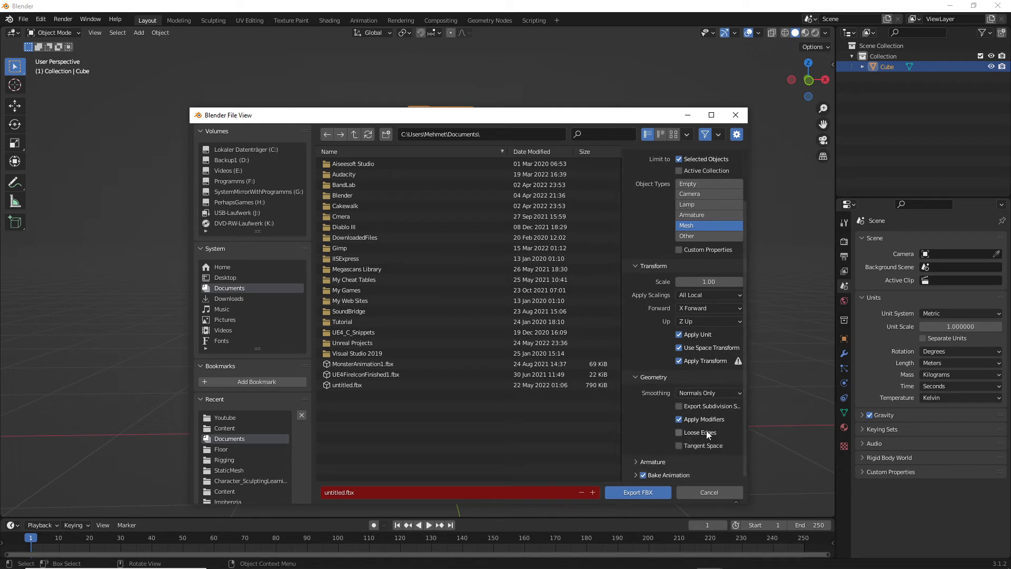
click(695, 394)
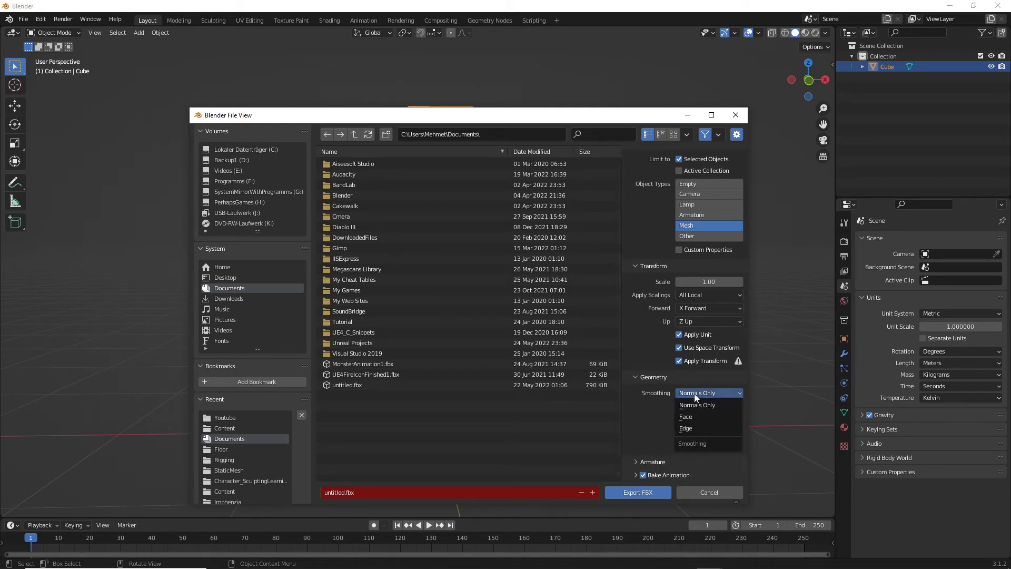
click(691, 415)
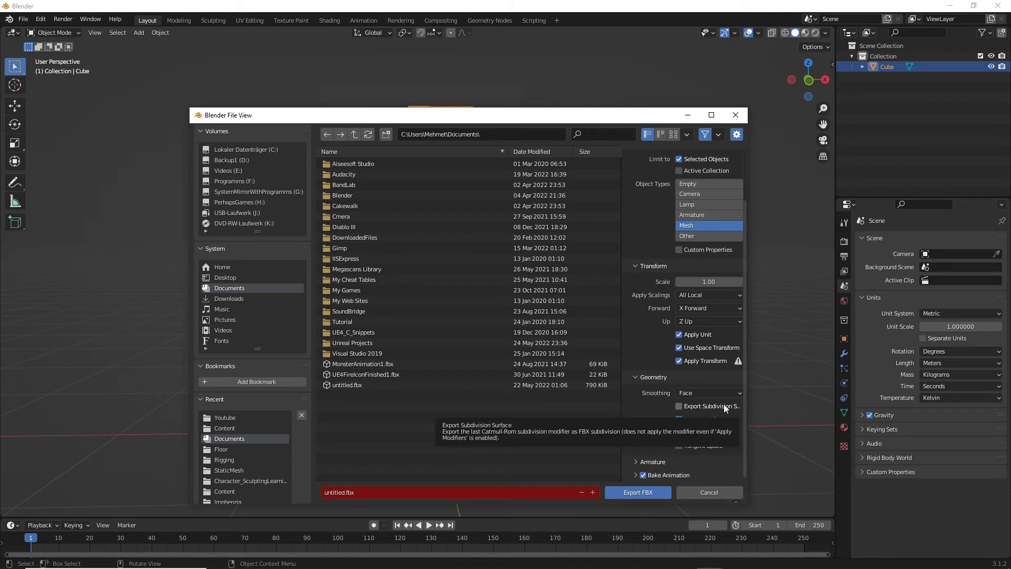
click(701, 394)
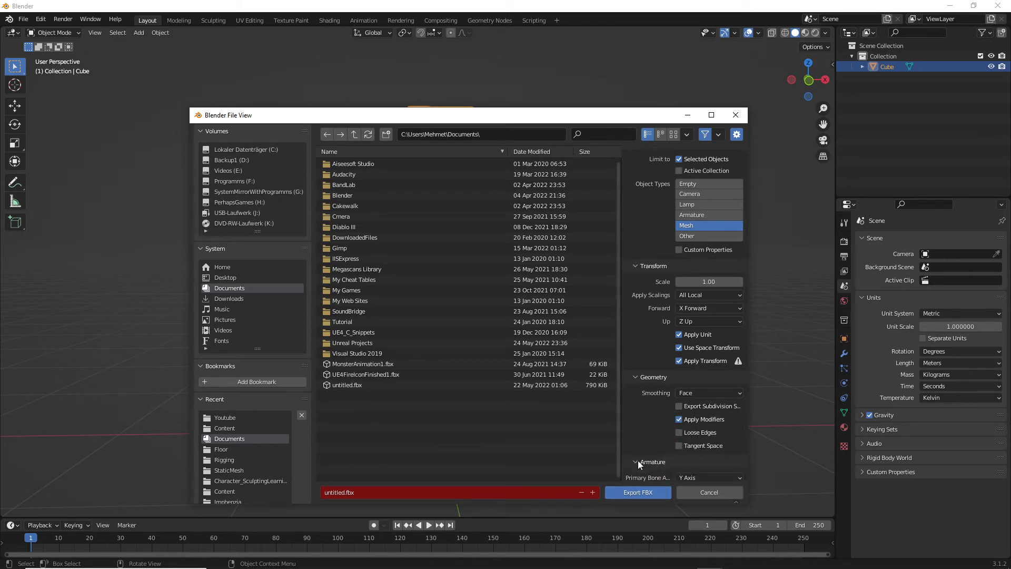
Disable Add Leaf Bones in the armature export settings and turn off Bake Animation
click(638, 461)
scroll(713, 428, down, 3)
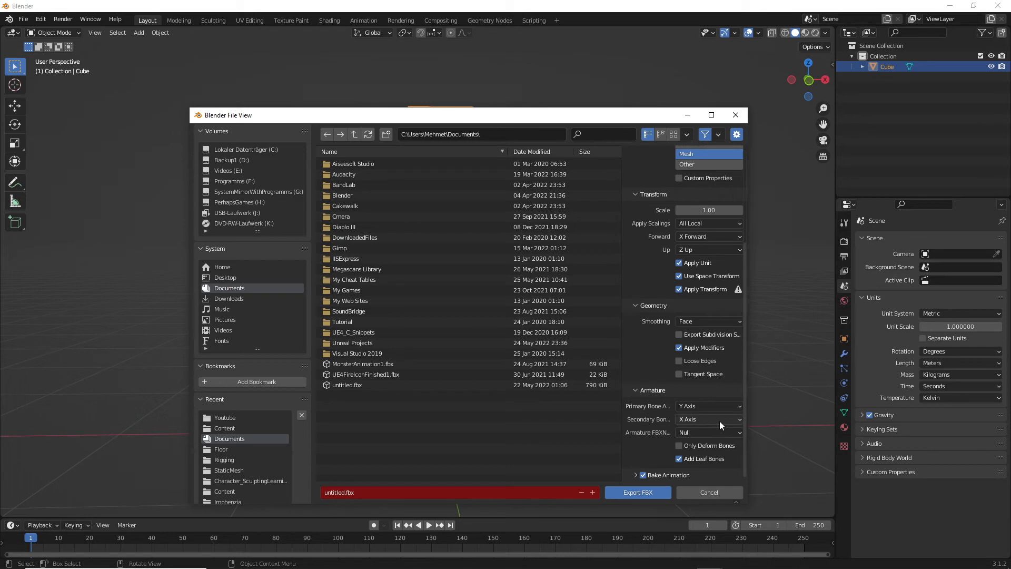
click(680, 458)
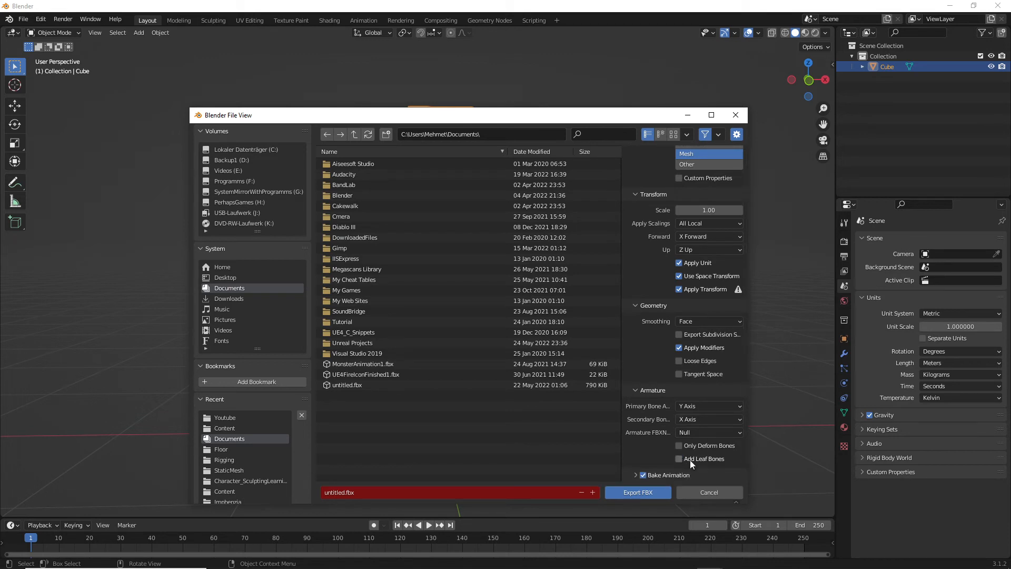
click(633, 389)
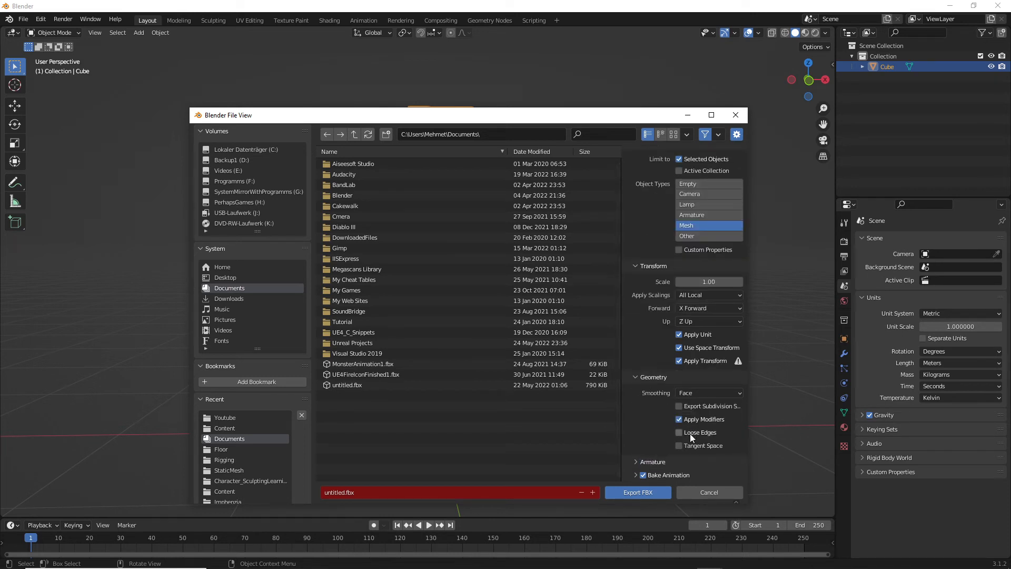
click(643, 475)
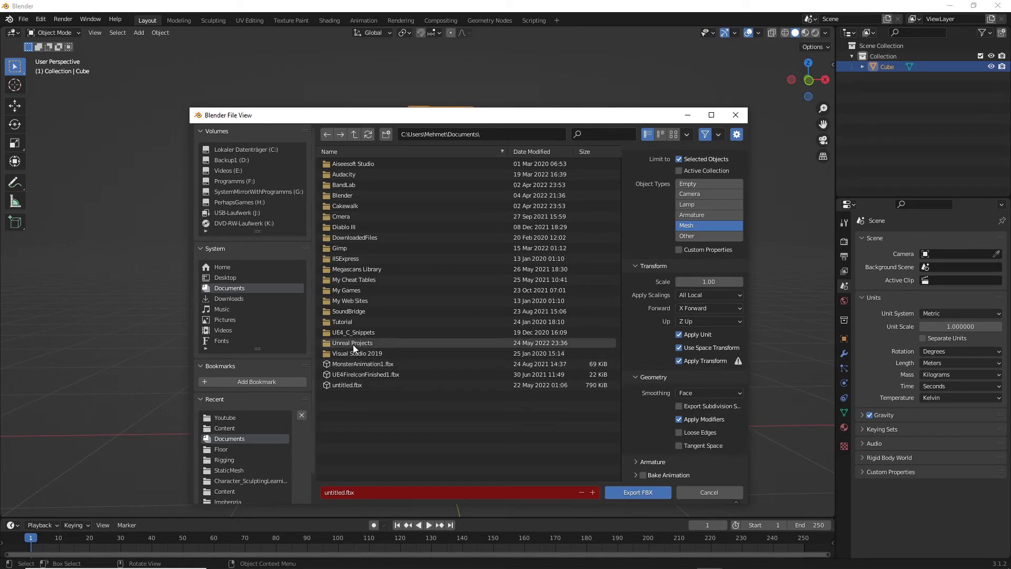
Choose the Unreal Projects\GameYT\Content\Blender folder as the export destination
double_click(375, 342)
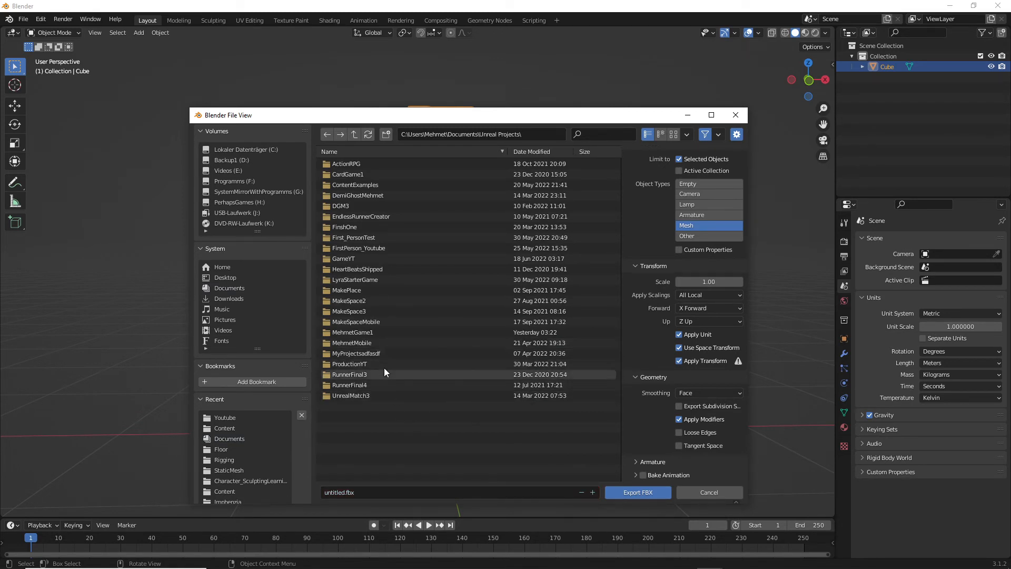
double_click(371, 259)
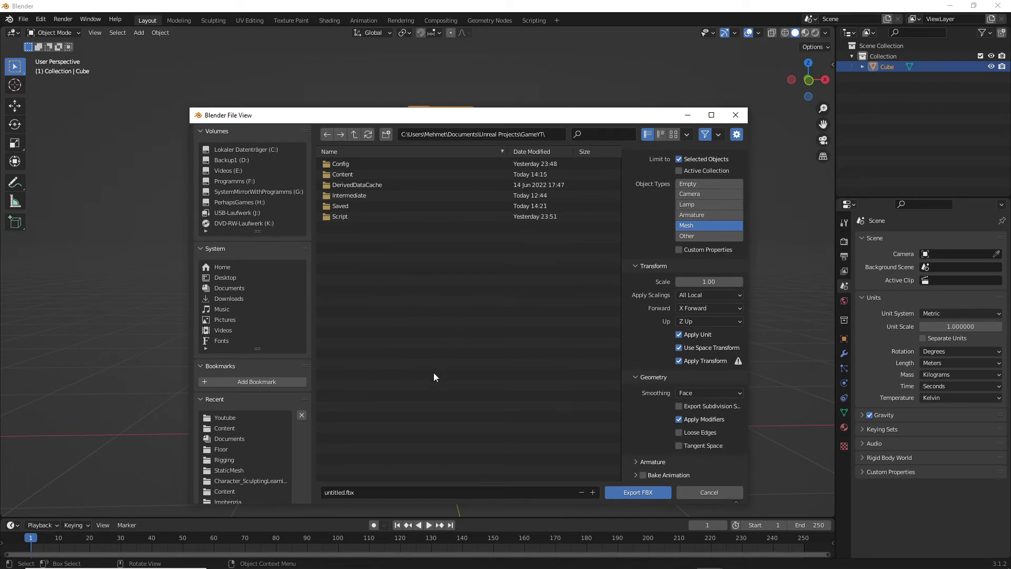
click(348, 172)
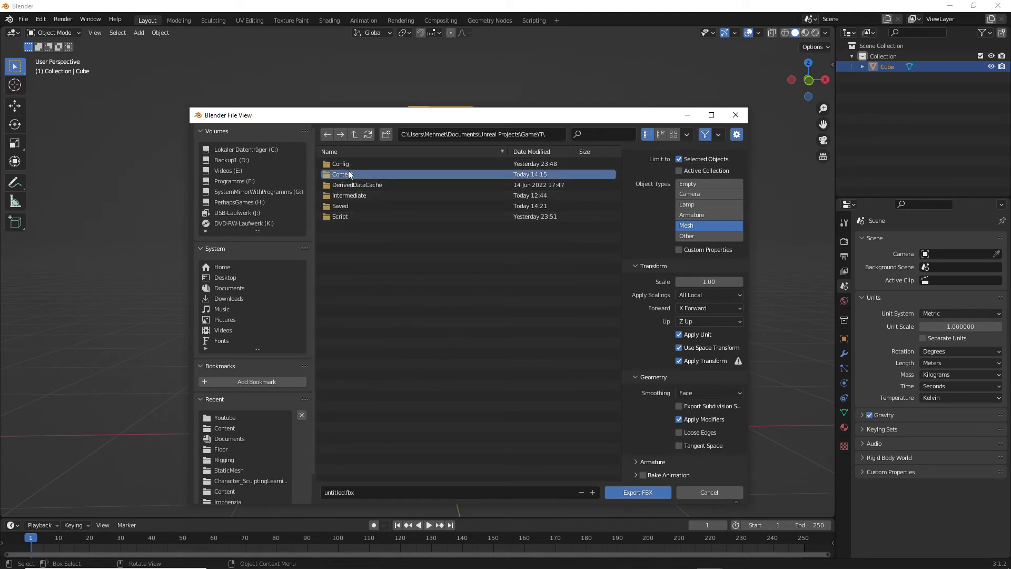
double_click(358, 174)
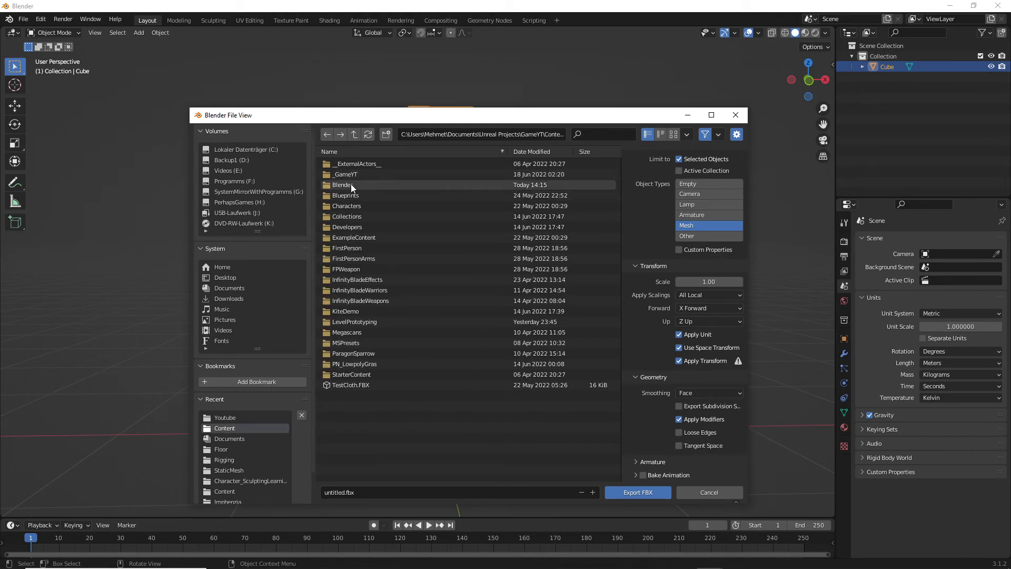
double_click(345, 185)
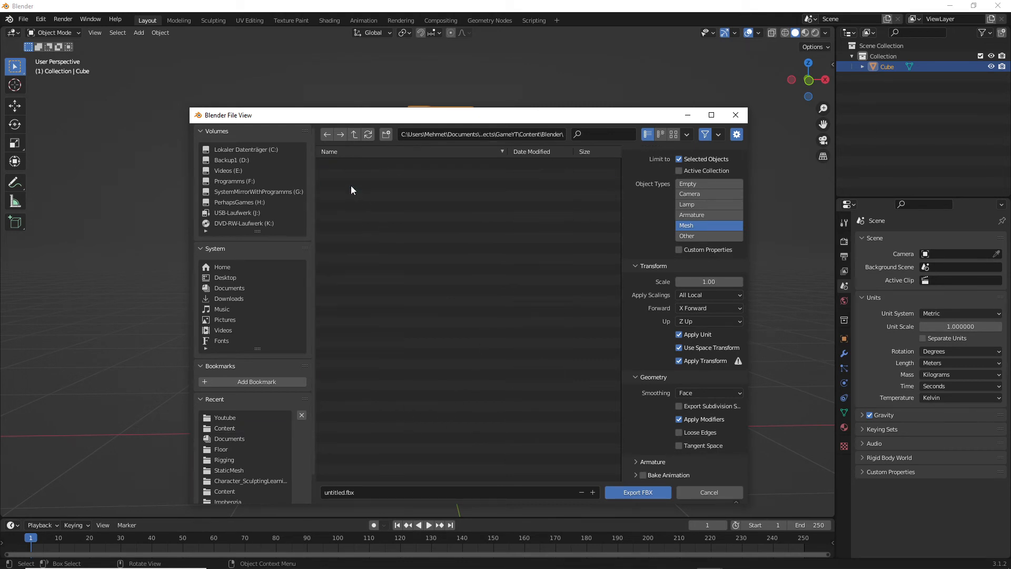
Name the file GraveyardCross and export the cross as FBX
click(343, 491)
text(GraveyardCross)
click(635, 492)
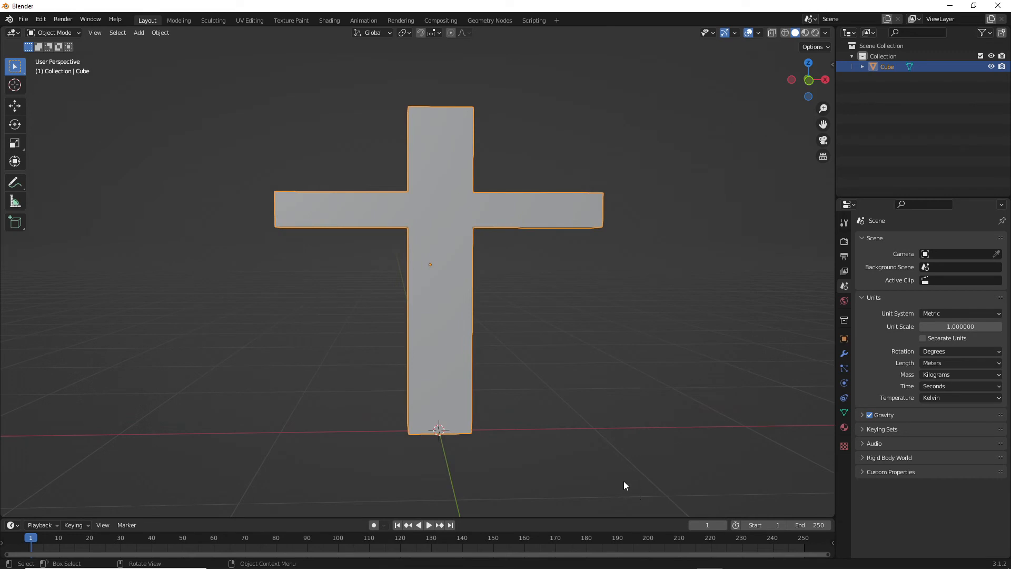
Switch to the Unreal Editor and accept importing the detected source file change for GraveyardCross
key(alt+Tab)
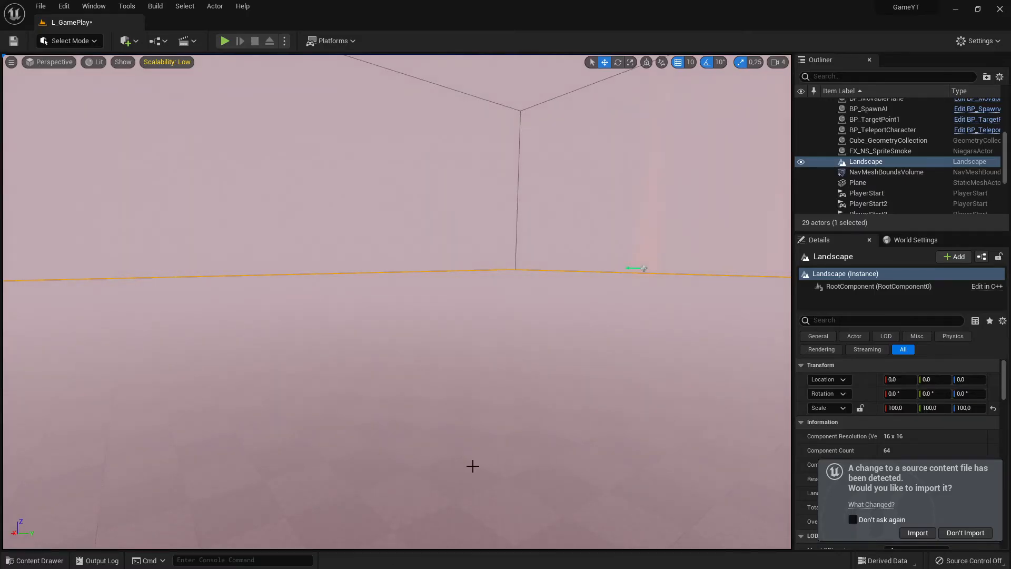
click(914, 534)
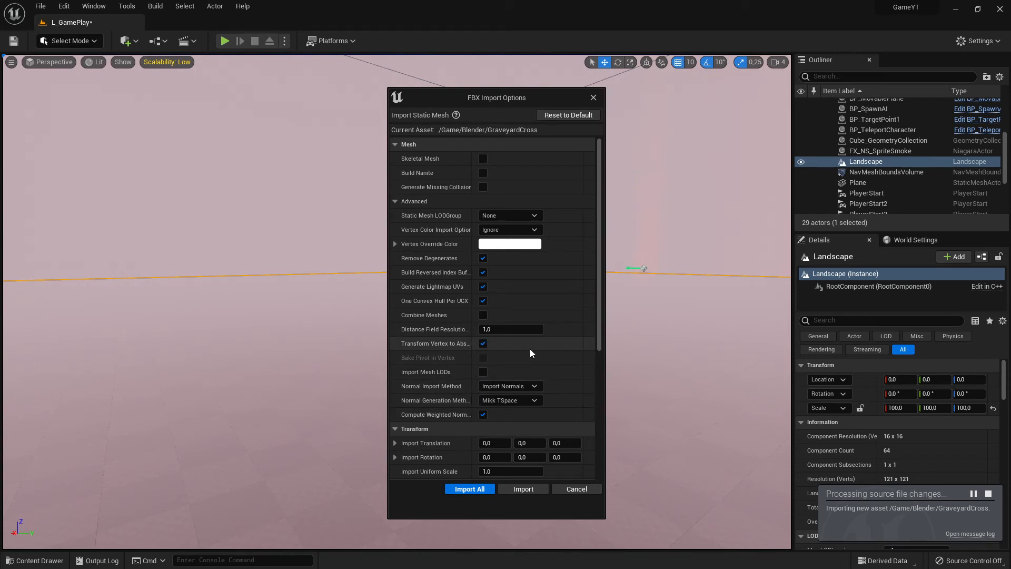
Set the Normal Generation Method to Built In in the FBX import options of GraveyardCross
scroll(529, 352, down, 2)
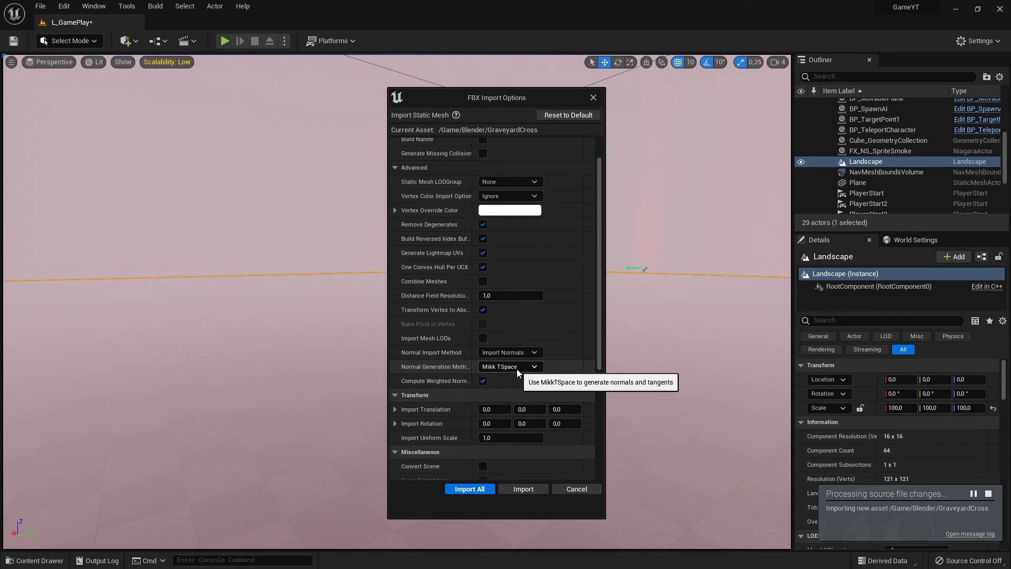
click(515, 368)
click(503, 382)
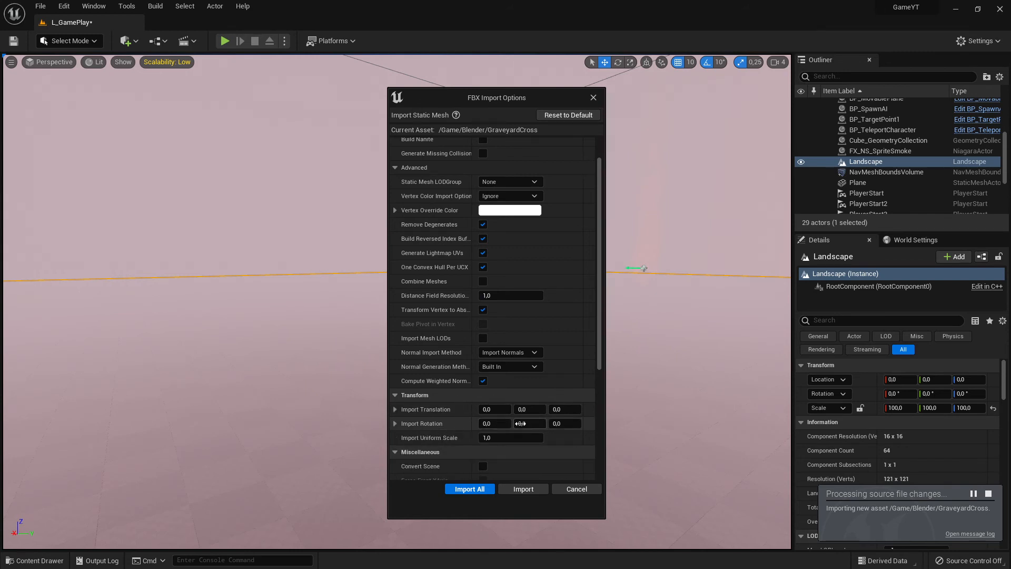
Review the remaining transform, miscellaneous and material options for GraveyardCross, and import all with the Material Import Method at Do Not Create Material
scroll(537, 435, down, 3)
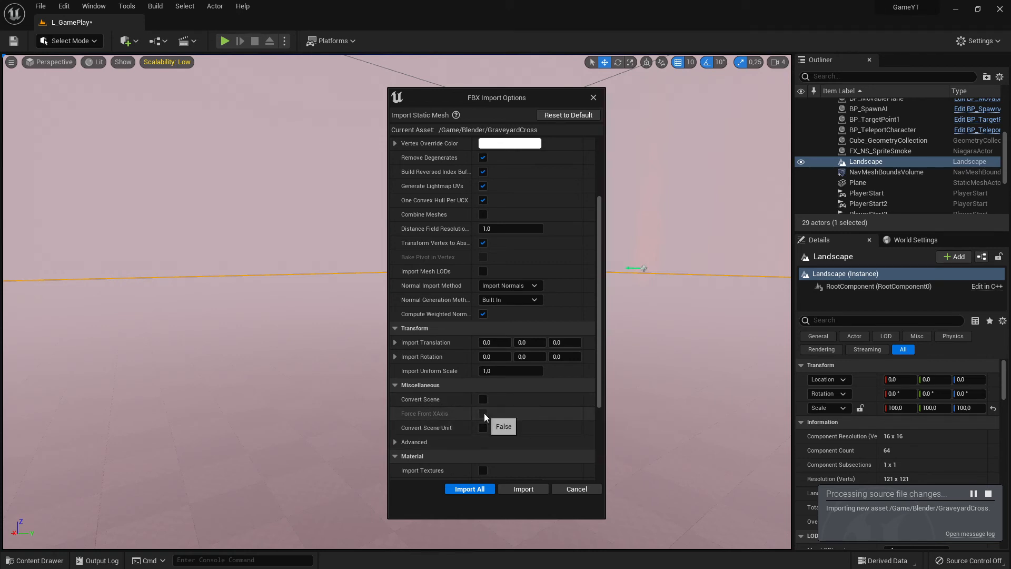
scroll(482, 410, down, 2)
scroll(482, 412, down, 1)
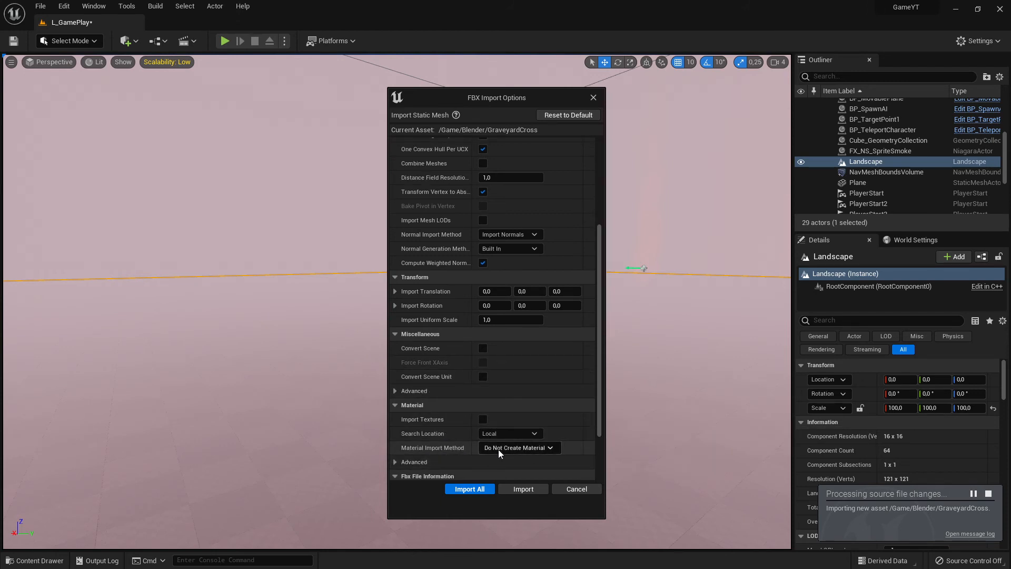
scroll(524, 445, down, 2)
scroll(452, 425, down, 1)
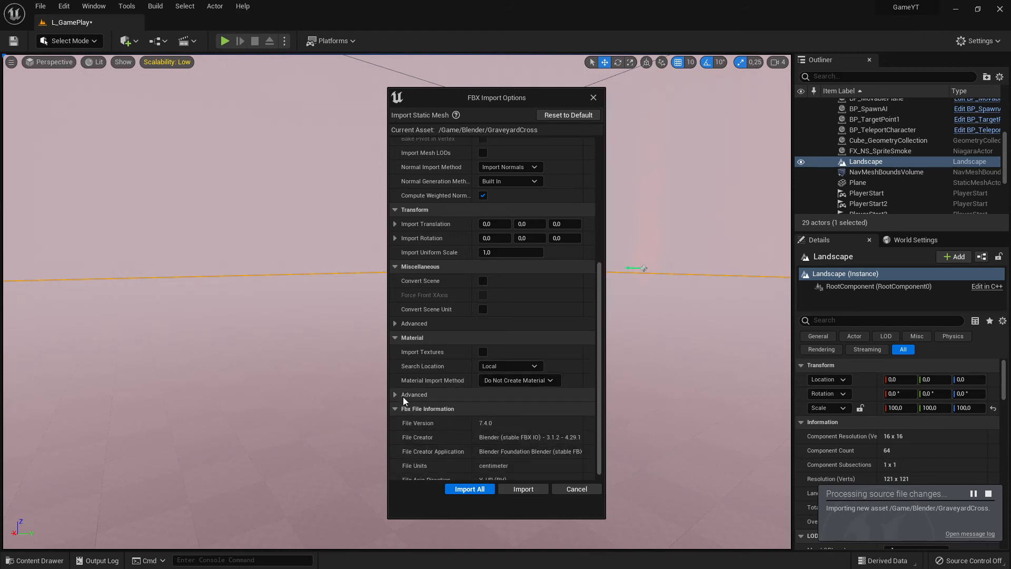
click(396, 394)
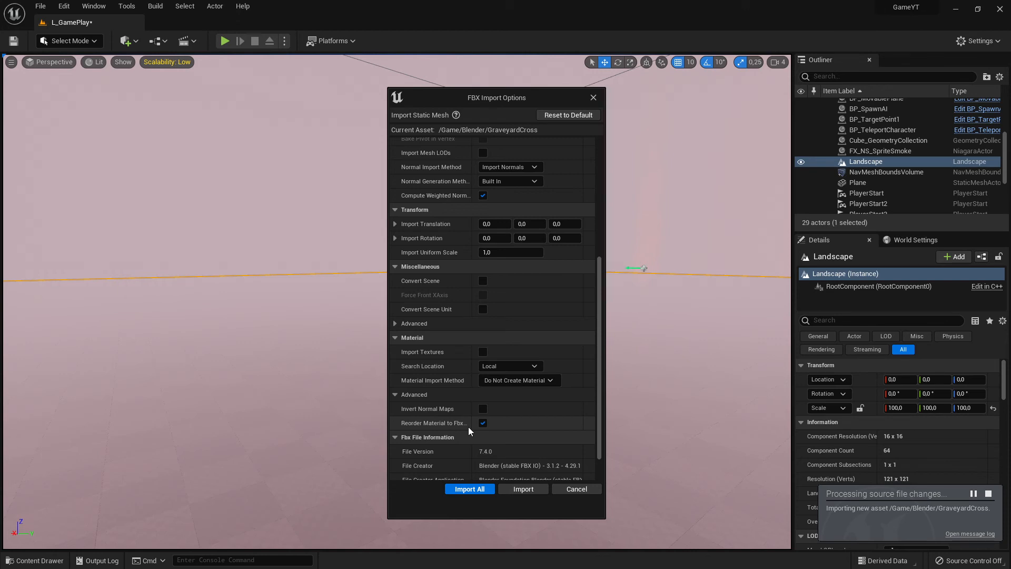
click(396, 395)
scroll(551, 403, down, 1)
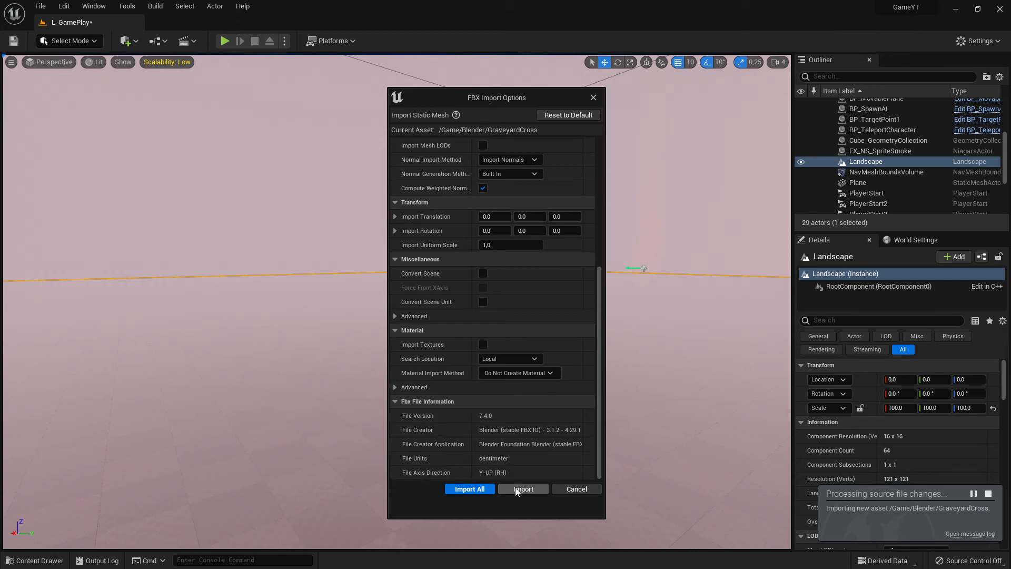
click(469, 488)
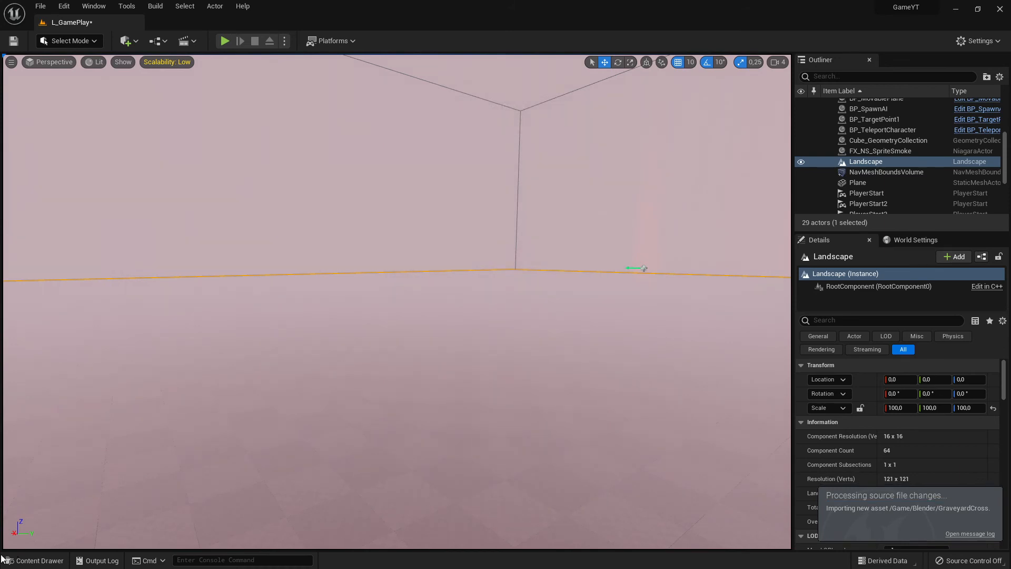
Place the GraveyardCross mesh from the Content/Blender folder on the landscape at about X 2950, Y 1090
click(24, 560)
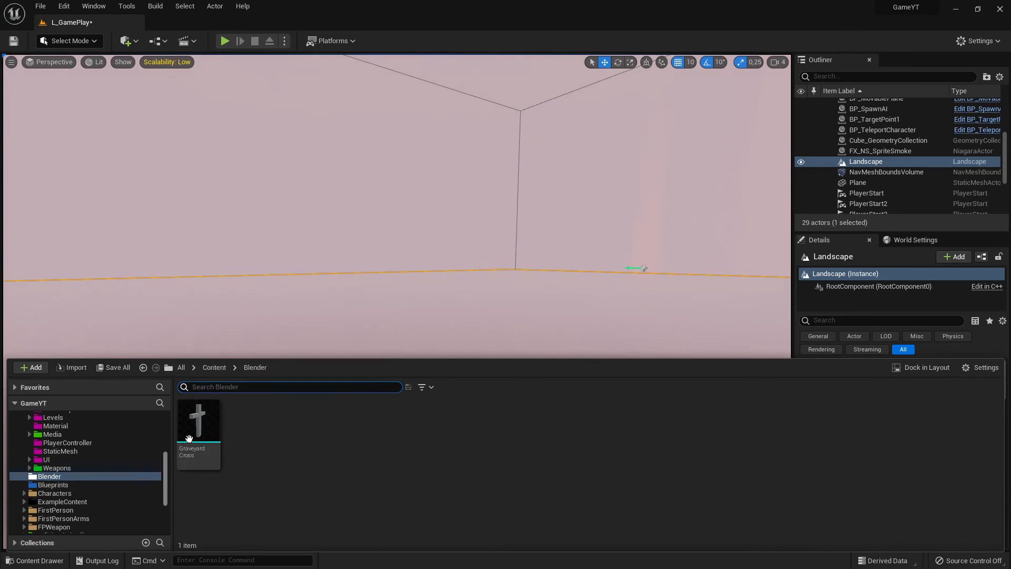
right_drag(345, 266, 84, 221)
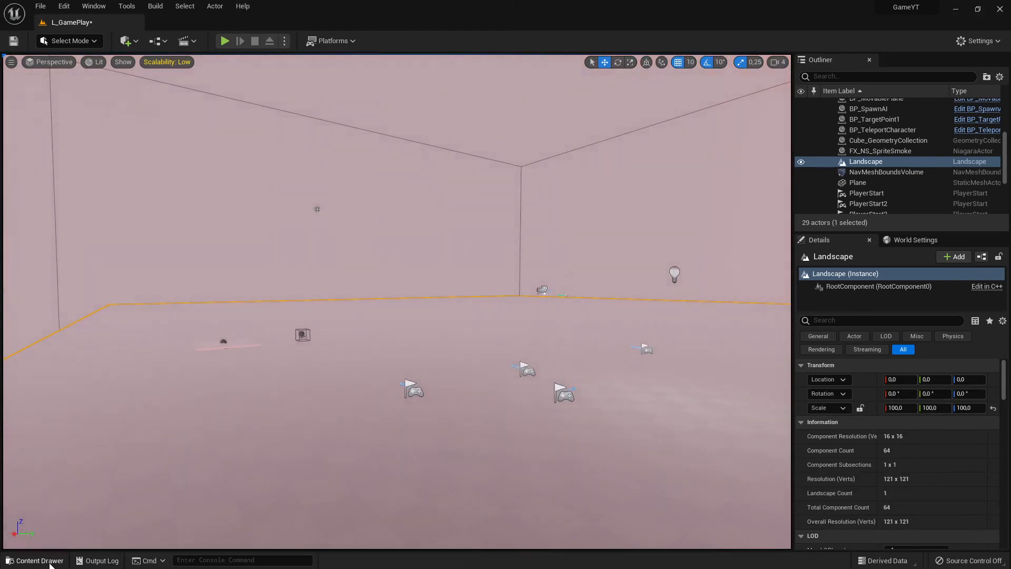
click(37, 560)
right_drag(349, 311, 317, 350)
click(40, 560)
drag(202, 431, 427, 311)
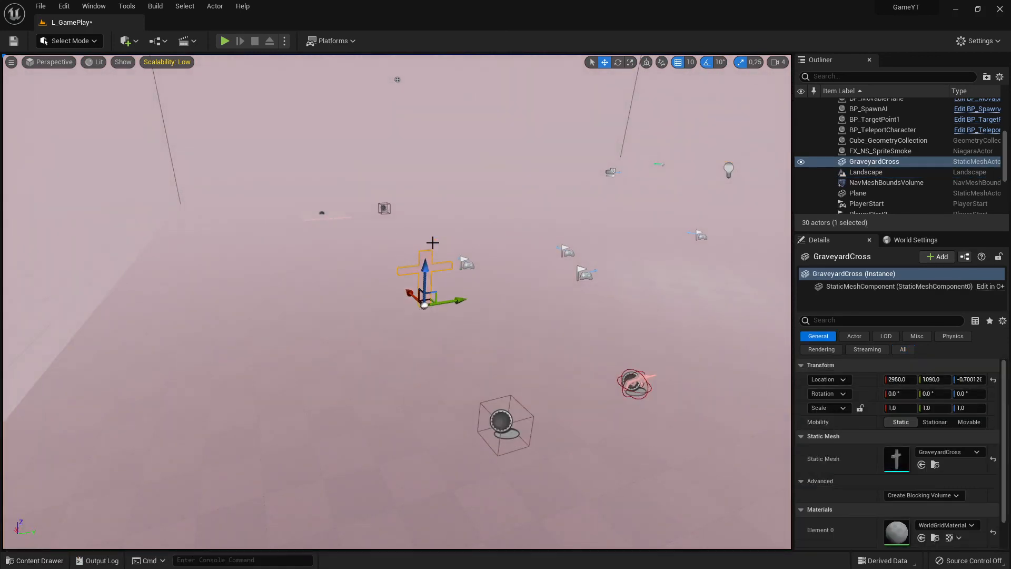
Play the level to view the placed cross in the game and stop the session
click(224, 41)
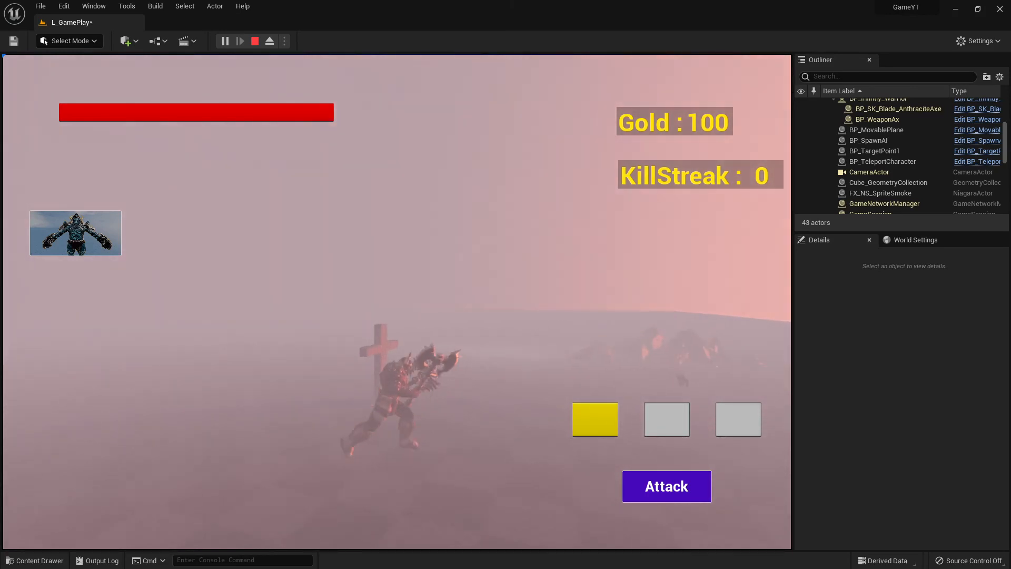
key(shift+F1)
click(255, 41)
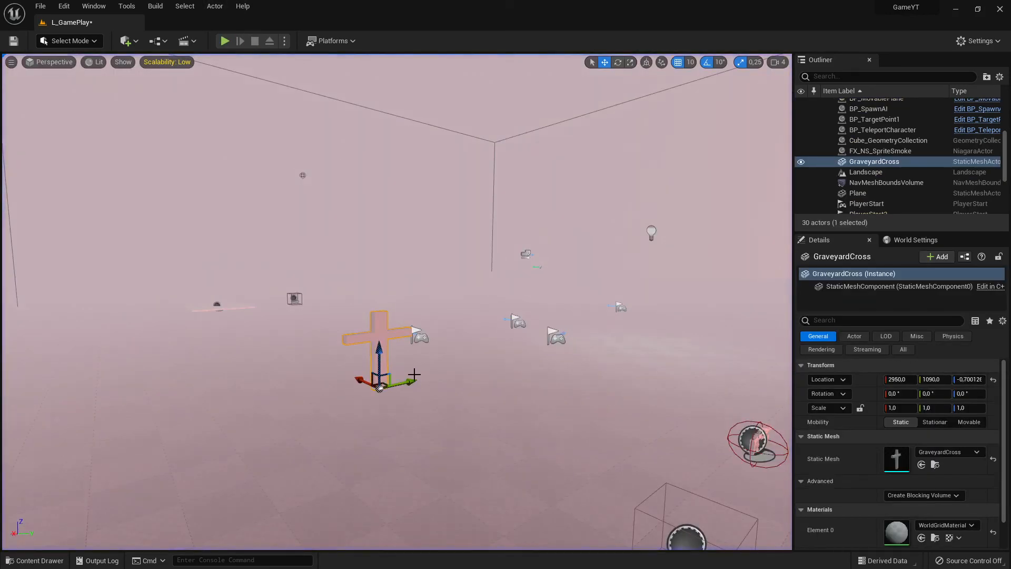
Examine the placed cross from several sides and distances in the level
right_drag(399, 386, 579, 411)
key(w)
key(a)
right_drag(397, 302, 221, 301)
key(d)
key(d)
right_drag(406, 400, 653, 399)
key(a)
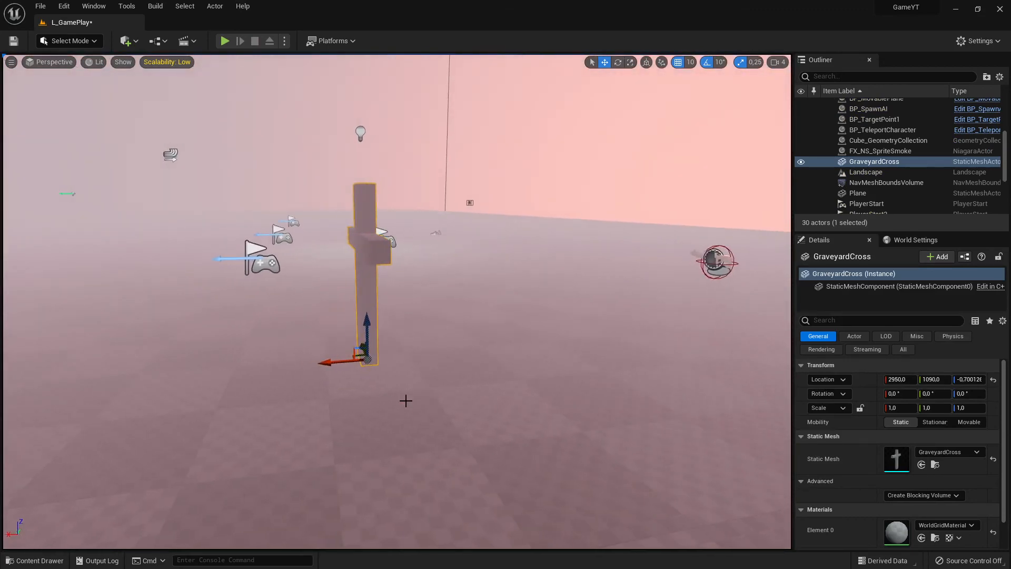
key(a)
right_drag(359, 286, 224, 397)
key(d)
key(d)
key(d)
key(s)
key(w)
key(a)
key(d)
key(s)
key(w)
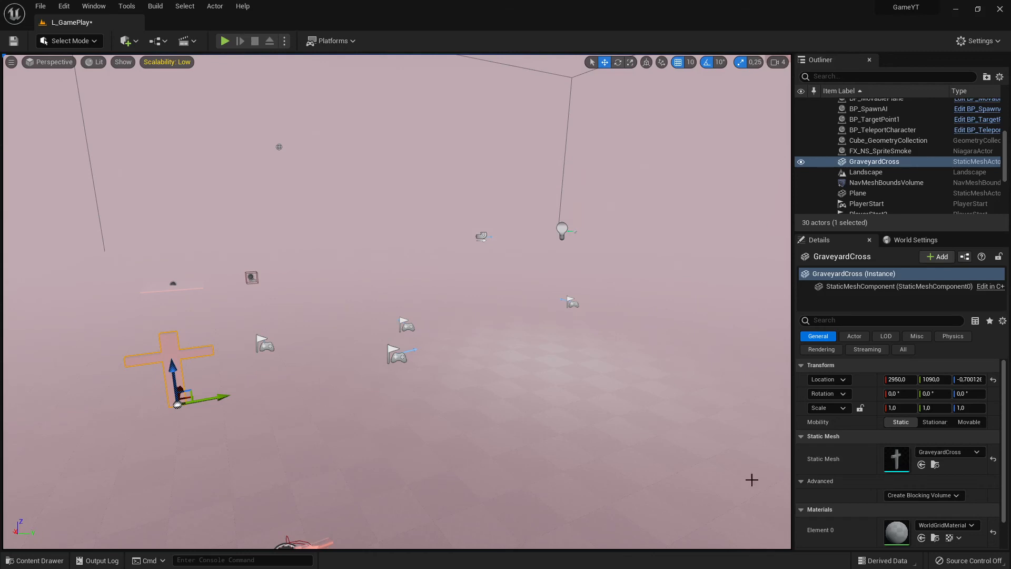
click(937, 526)
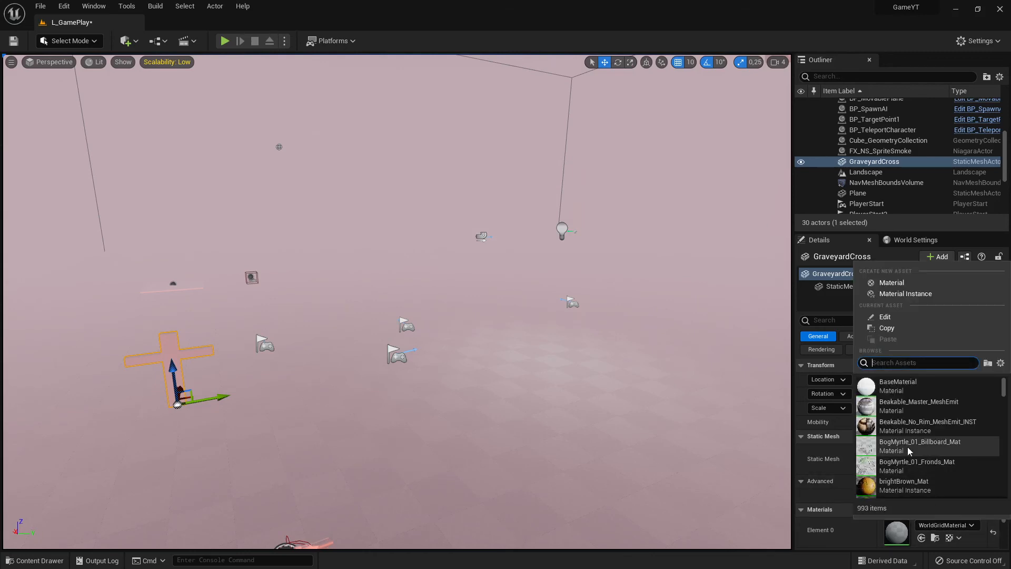
scroll(908, 446, down, 15)
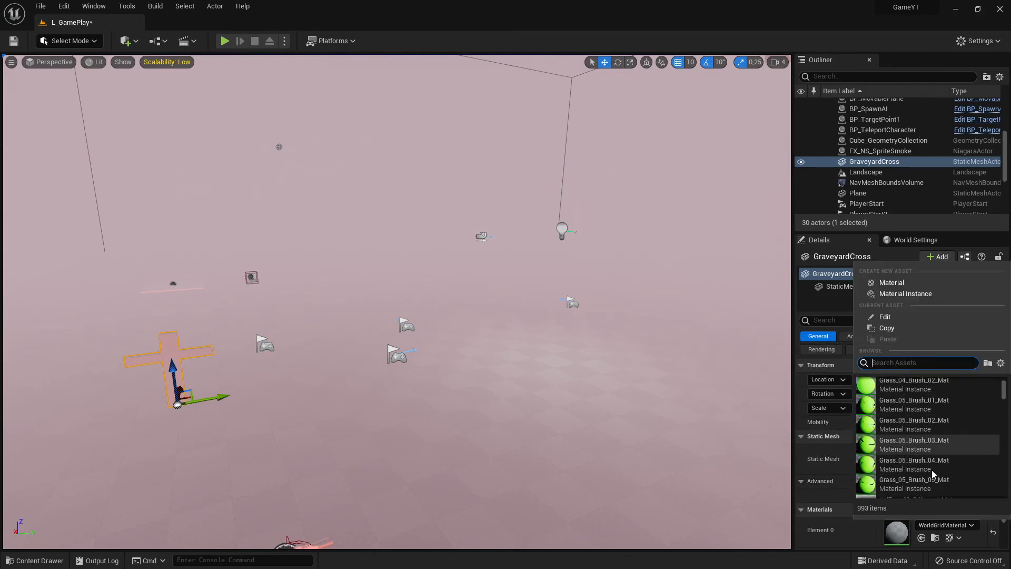
scroll(930, 469, down, 10)
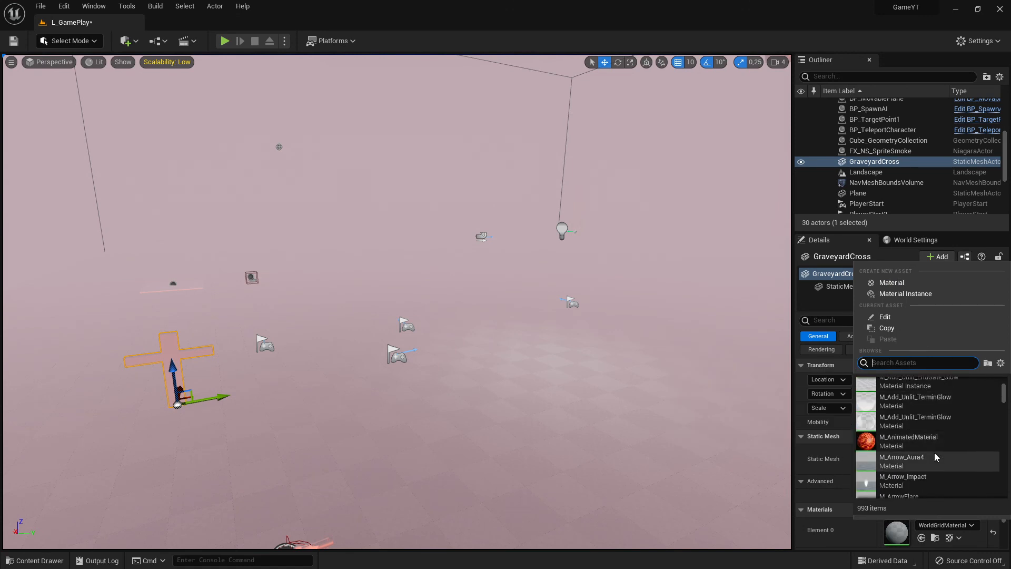
drag(1003, 394, 1005, 372)
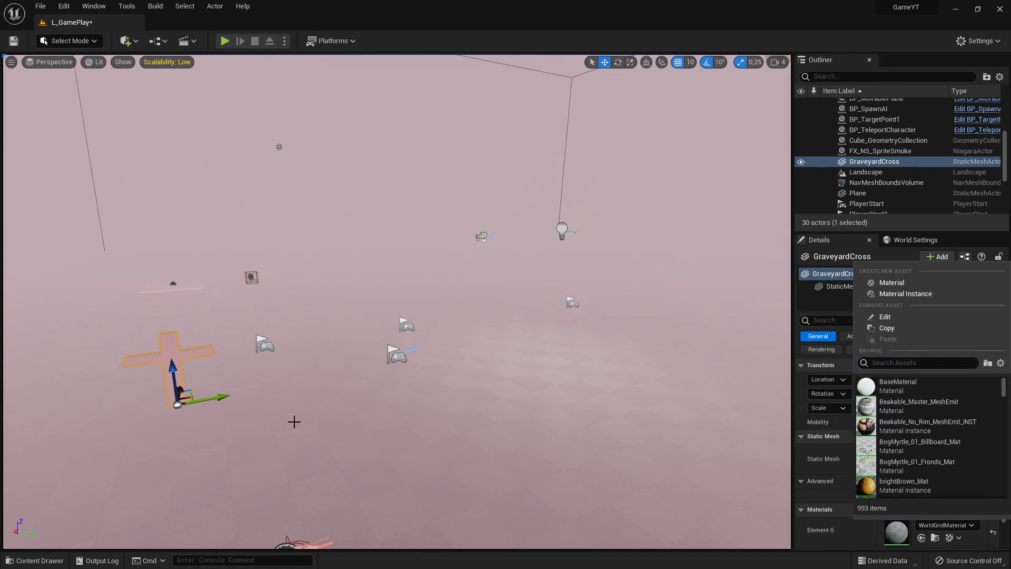
click(824, 548)
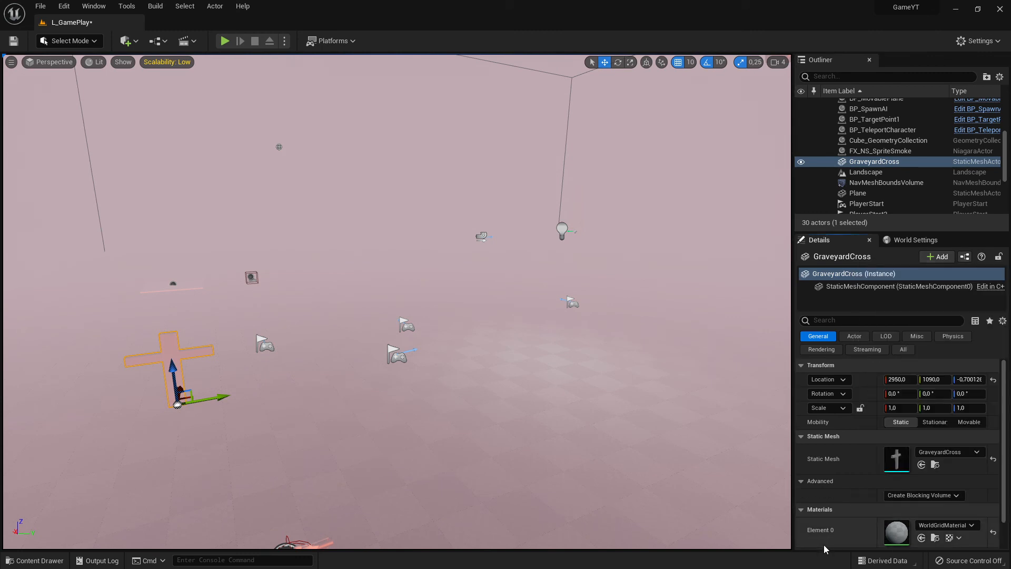
Browse to the StarterContent/Materials folder and pick out the M_Ground_Grass material
click(35, 561)
scroll(95, 492, down, 3)
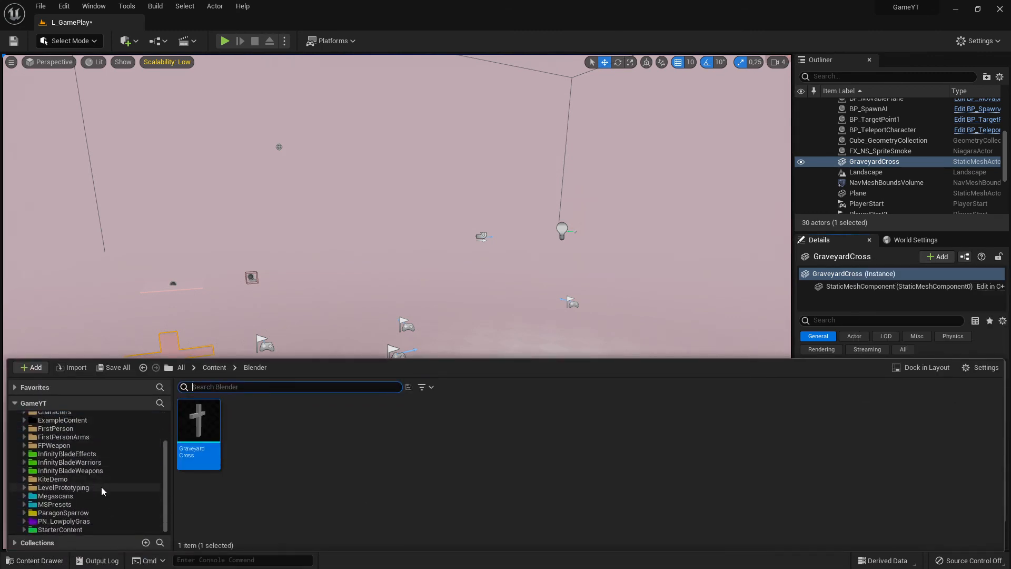
click(60, 529)
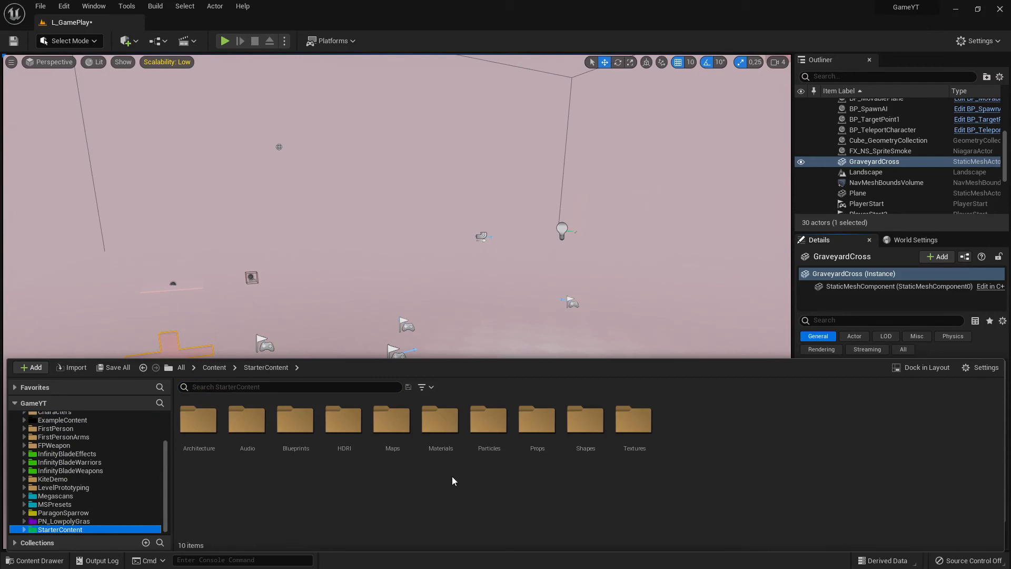
double_click(433, 430)
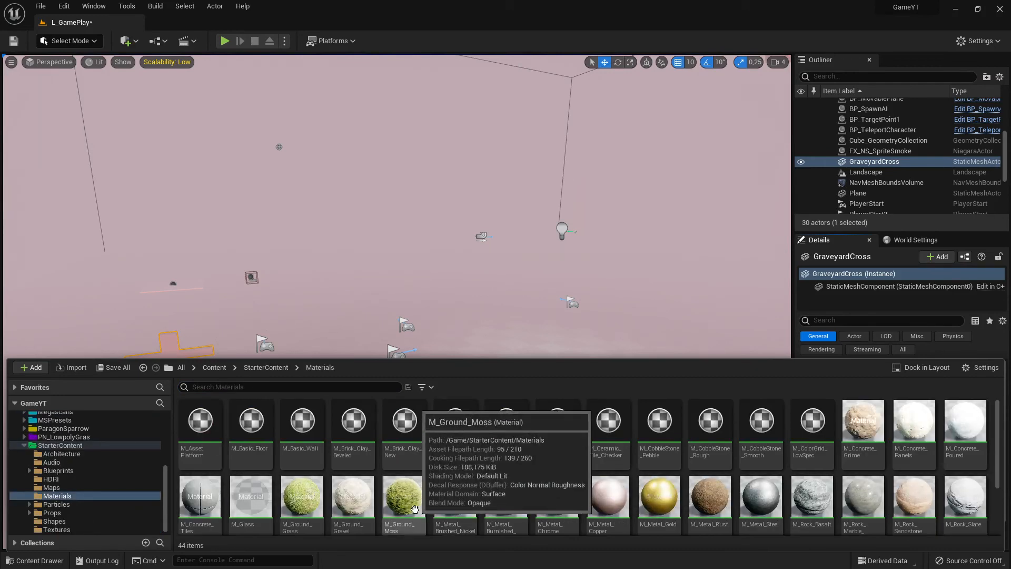
scroll(375, 481, down, 2)
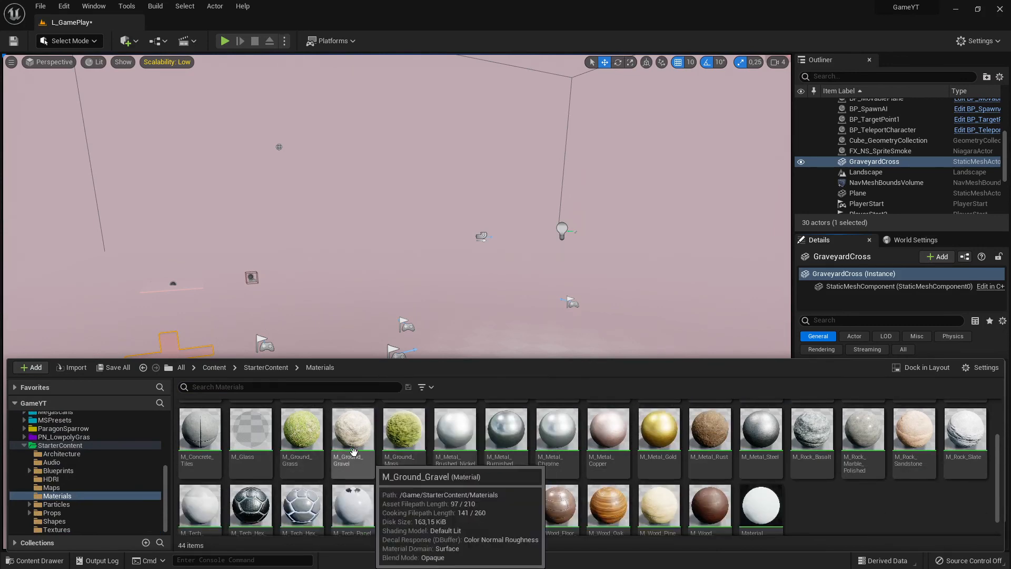
click(318, 447)
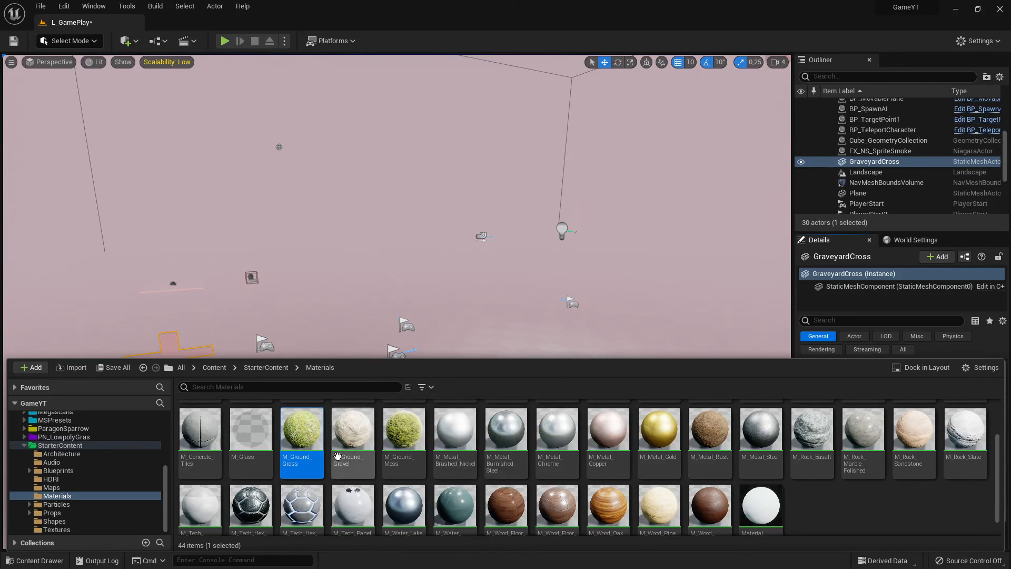
double_click(308, 429)
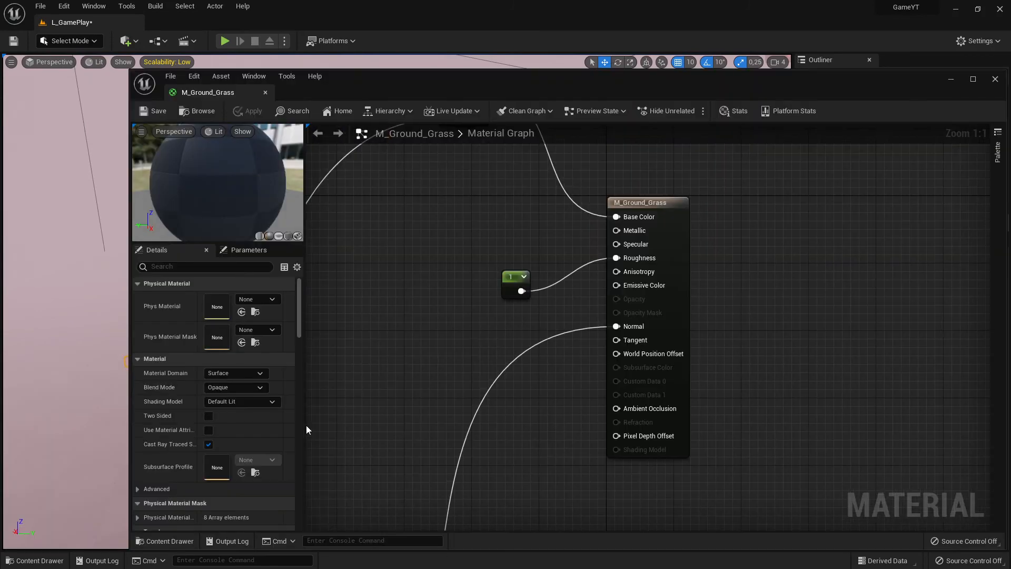
click(265, 92)
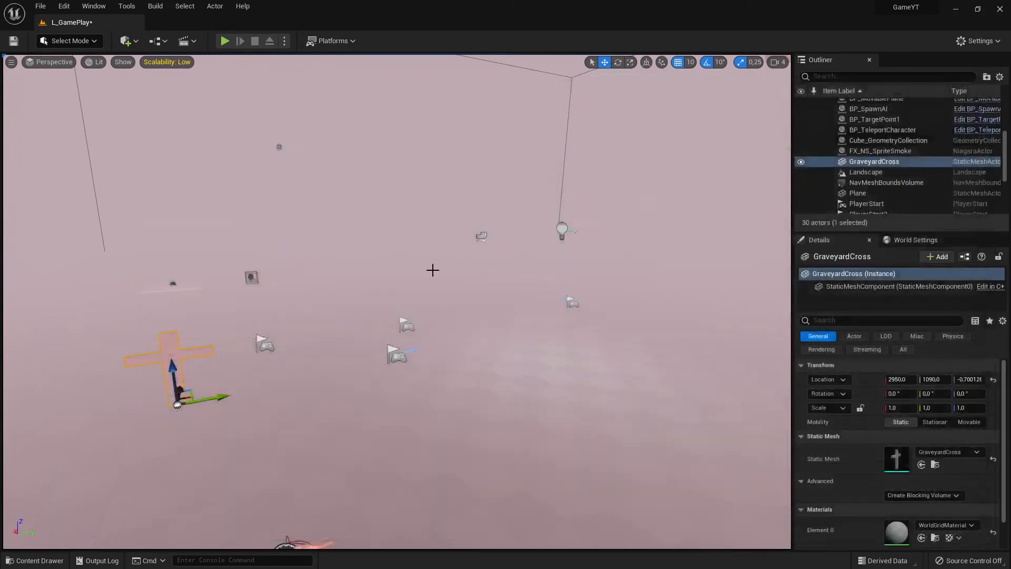
Dock the content browser in the layout and assign M_Ground_Grass to Element 0 of the cross
click(34, 560)
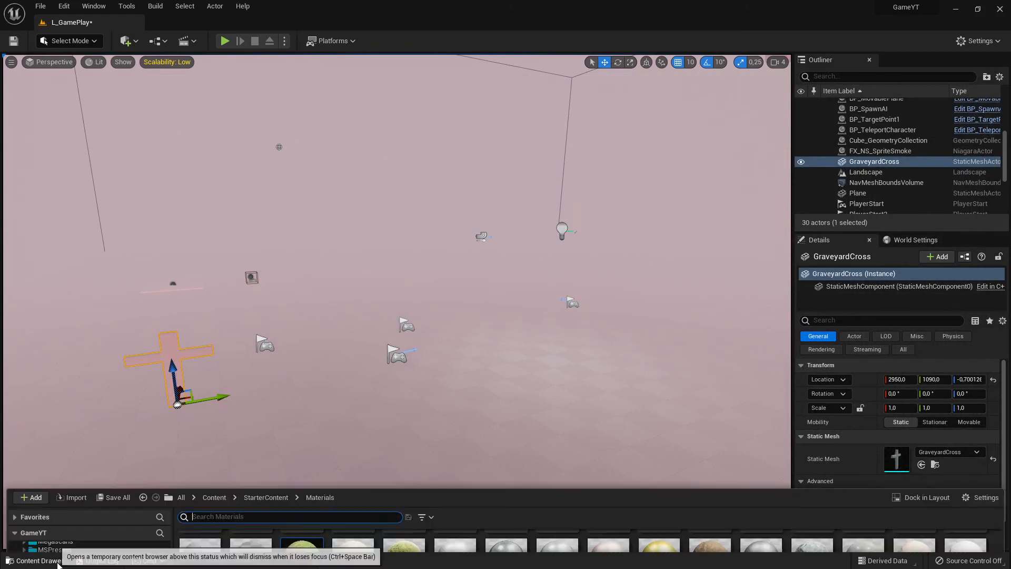
click(910, 365)
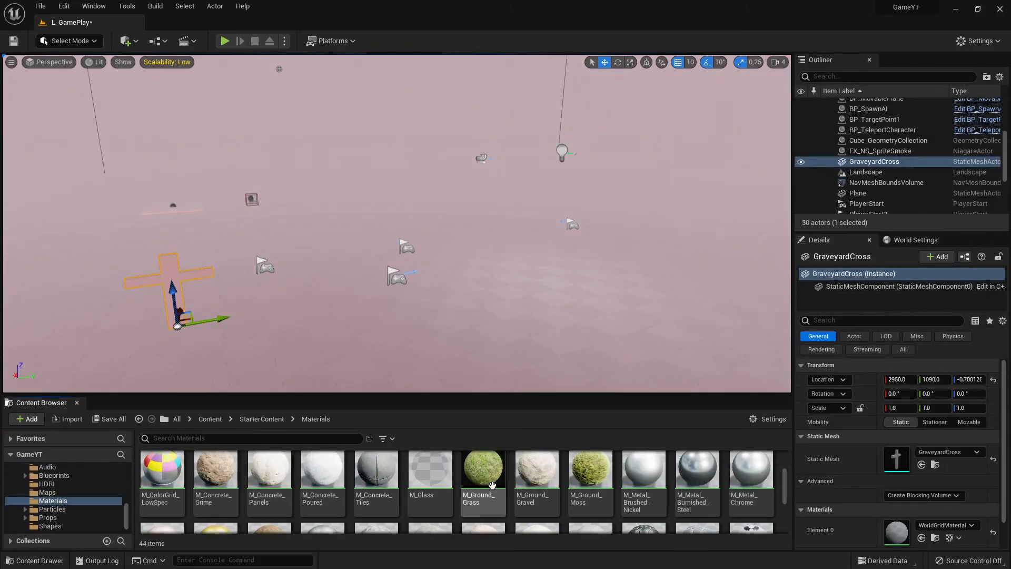
drag(502, 505, 938, 527)
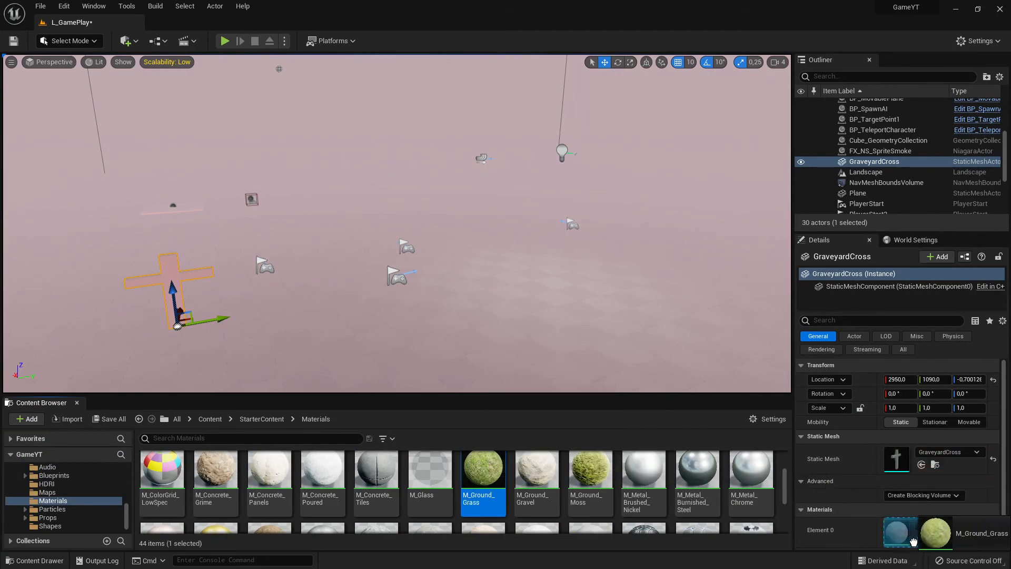
Inspect the cross with its grass material up close and from farther back
right_drag(397, 223, 353, 232)
key(w)
key(a)
key(d)
key(w)
key(w)
key(s)
key(a)
key(w)
right_drag(279, 319, 279, 326)
key(s)
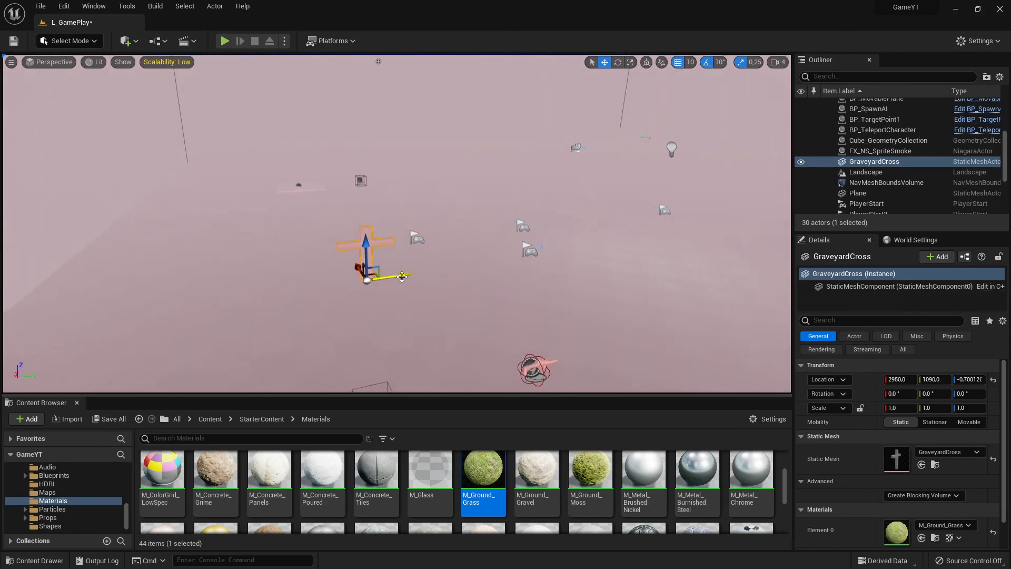
Duplicate the cross four times across the landscape, placing the last copy at about X 3060, Y 1600
alt+drag(402, 276, 498, 261)
alt+drag(616, 234, 480, 209)
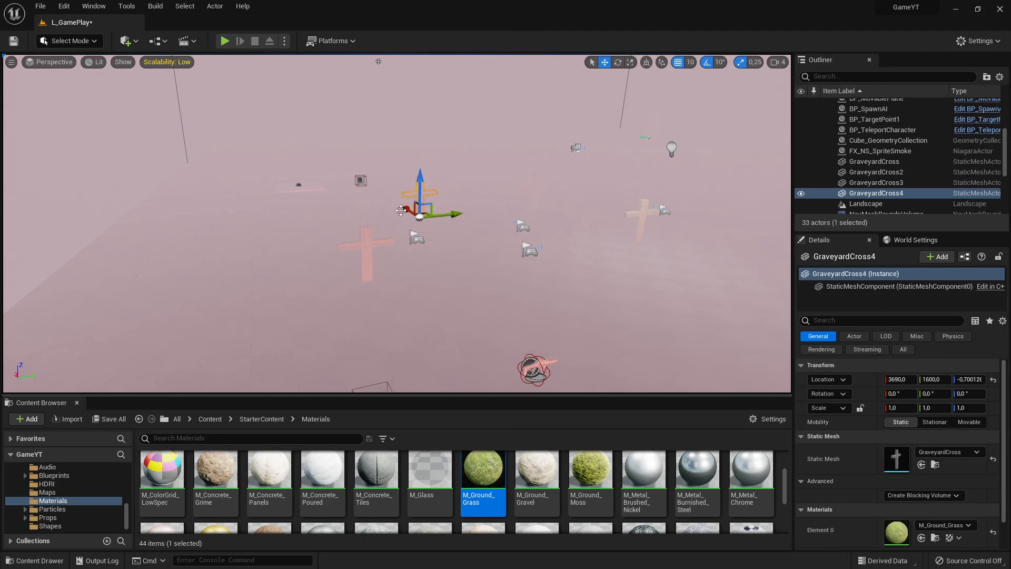
alt+drag(401, 210, 405, 212)
click(449, 256)
mouse_move(527, 203)
right_down()
mouse_move(527, 174)
mouse_move(527, 221)
mouse_move(527, 204)
right_up()
Duplicate the GraveyardCross5 copy along the Y axis to about X 3060, Y 2810
click(454, 200)
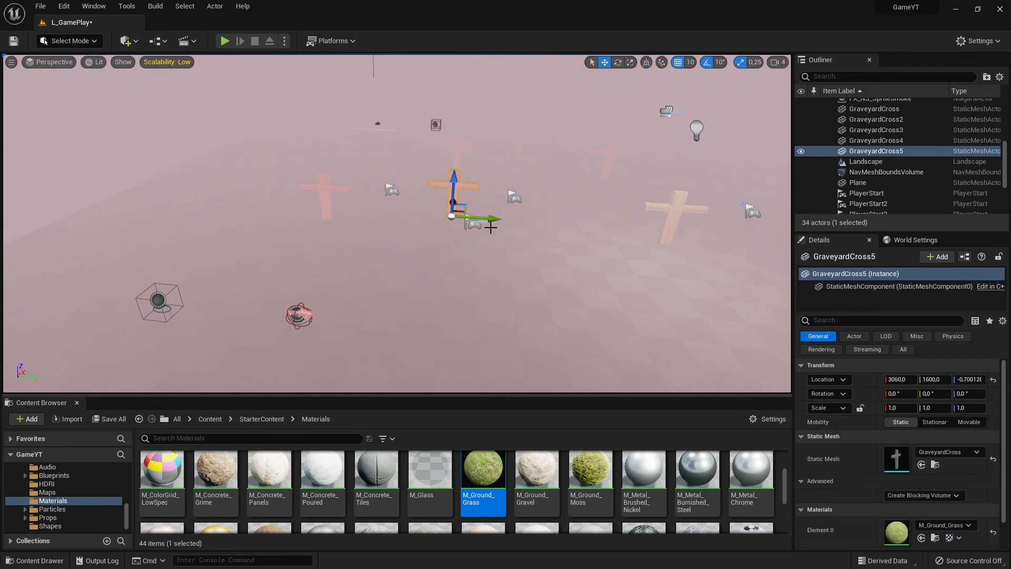
alt+drag(483, 217, 771, 214)
right_drag(782, 222, 805, 253)
key(s)
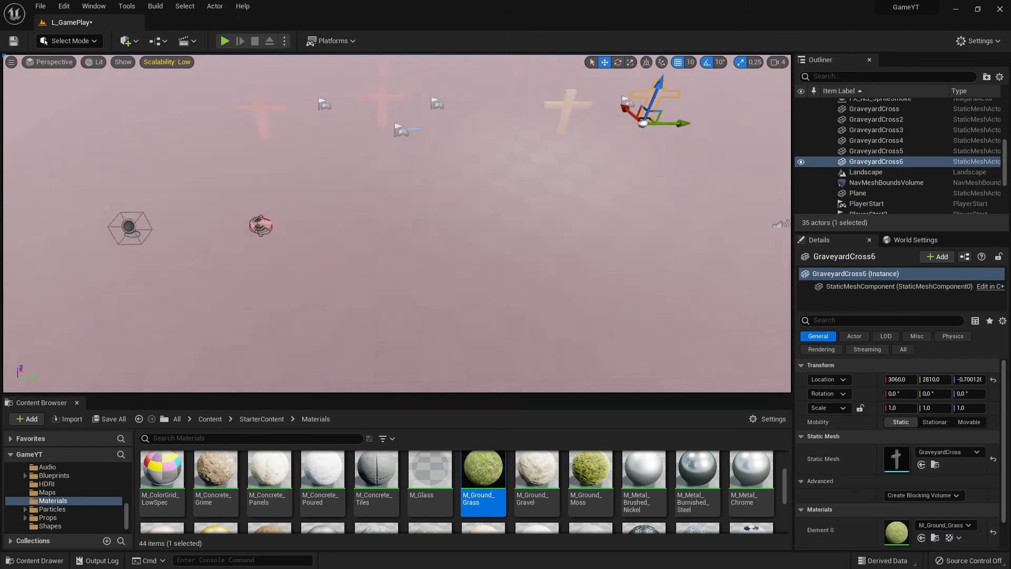
Duplicate three more crosses across the landscape, the last two at about X 2610, Y 2130 and X 4840, Y 2130
alt+drag(592, 113, 564, 180)
right_drag(489, 163, 489, 132)
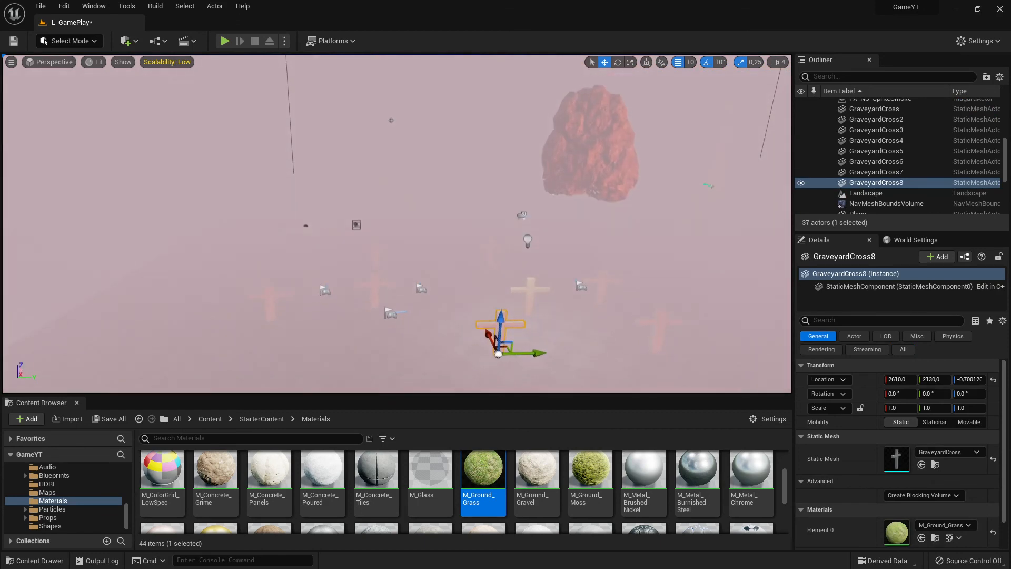
alt+drag(491, 337, 442, 217)
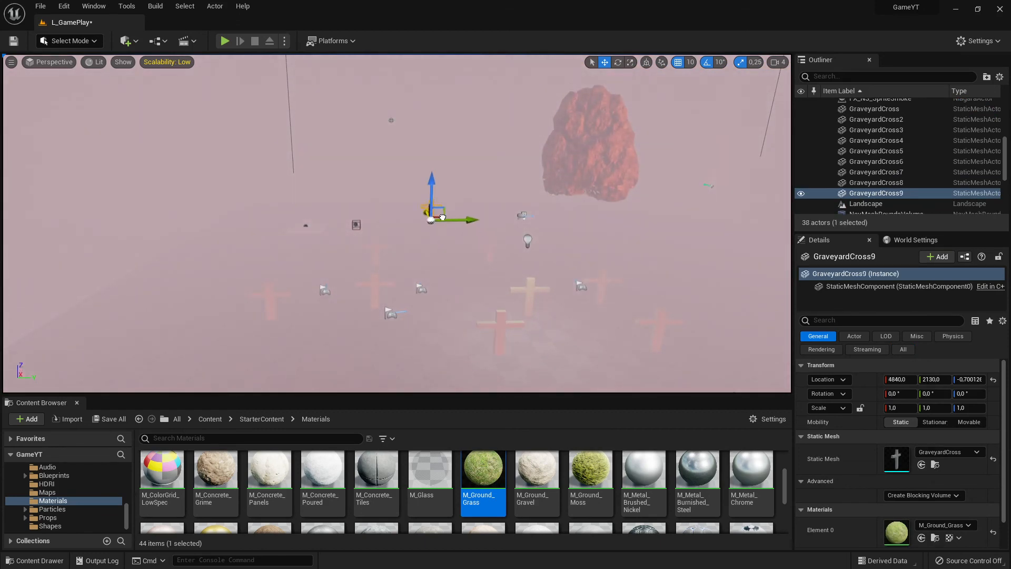
click(482, 204)
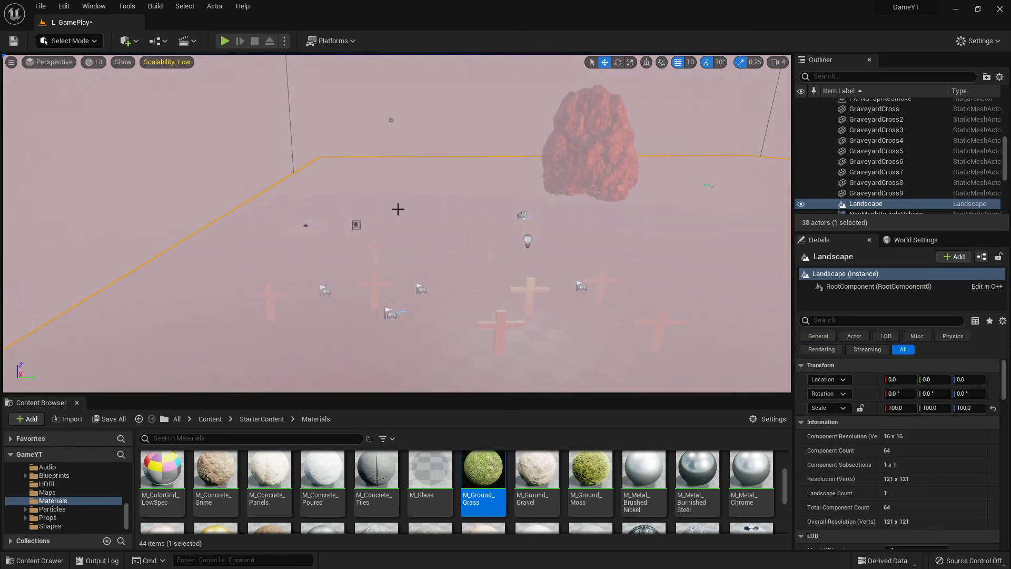
Duplicate five more crosses across the landscape, placing the last copy at about X 6290, Y 3770
click(599, 286)
alt+drag(593, 292, 583, 282)
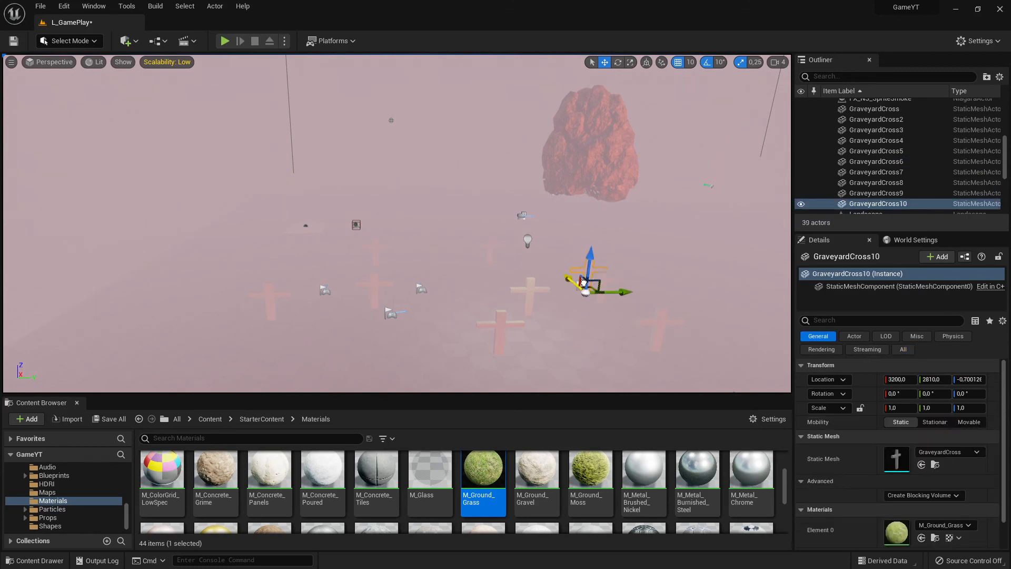
alt+drag(547, 232, 653, 257)
alt+drag(714, 282, 609, 209)
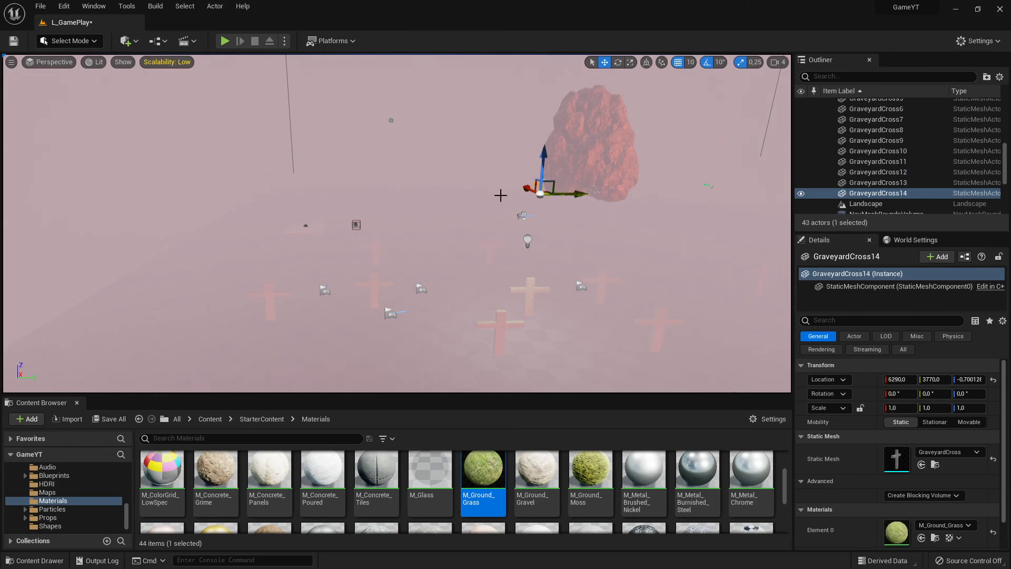
Move the SM_Rock1_GeometryCollection2 rock away from the crosses and higher, to about X 3310, Y 1458, Z 1252
key(s)
right_drag(501, 196, 574, 181)
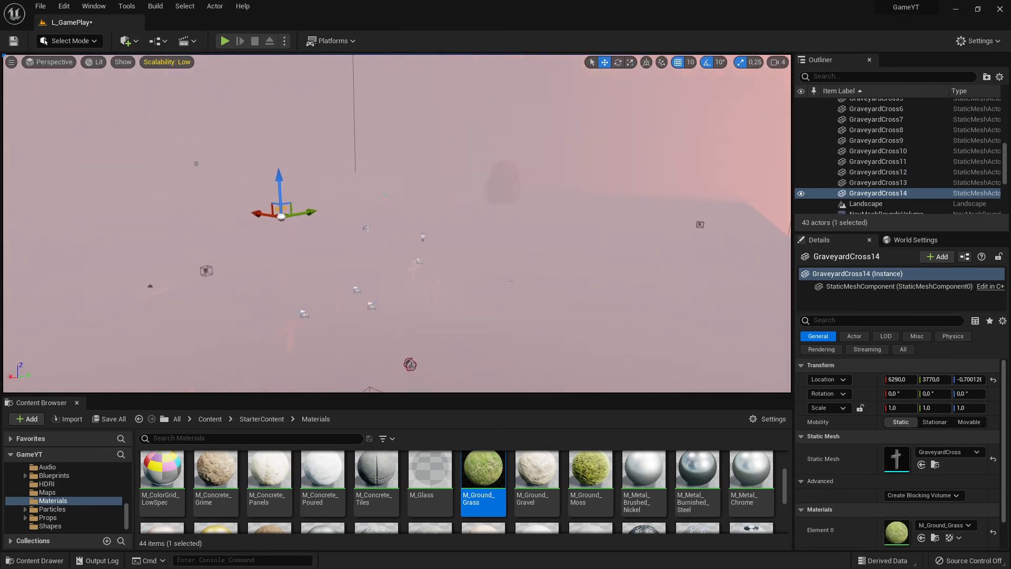
click(472, 190)
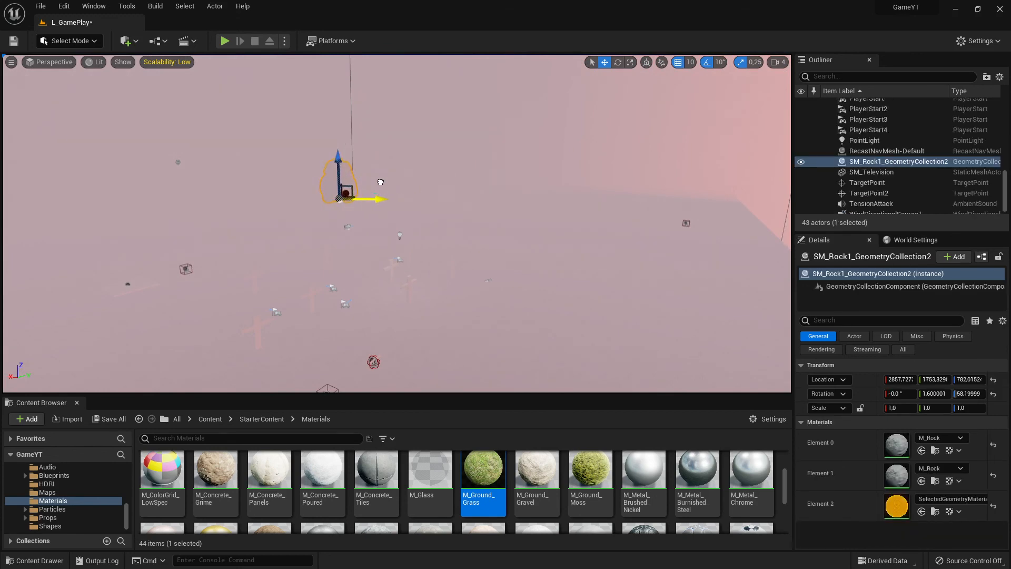
drag(380, 182, 303, 173)
drag(259, 136, 251, 79)
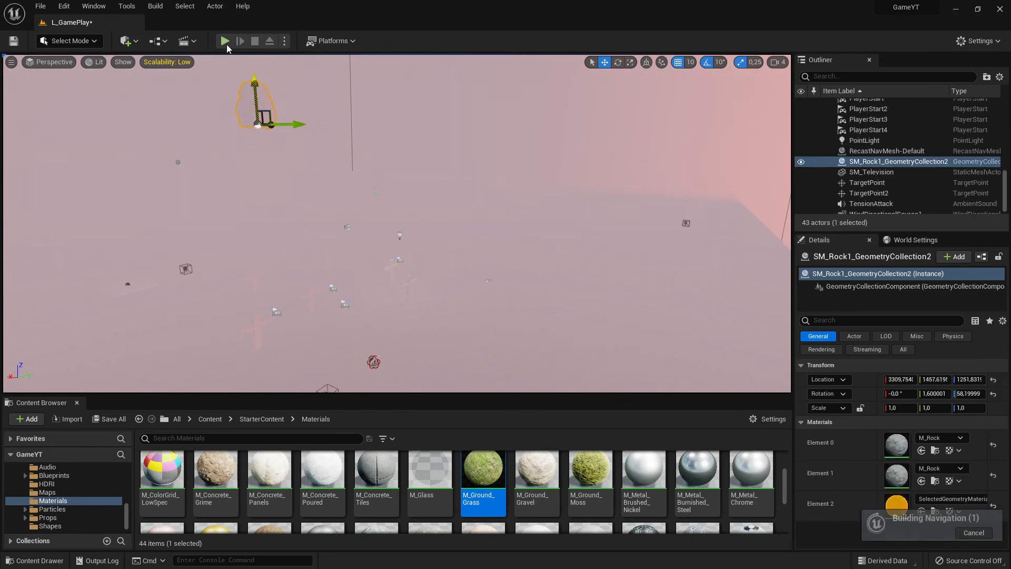
Play the level, run the character among the graveyard crosses to examine their placement in the fog, and end the play session
click(225, 41)
key(w)
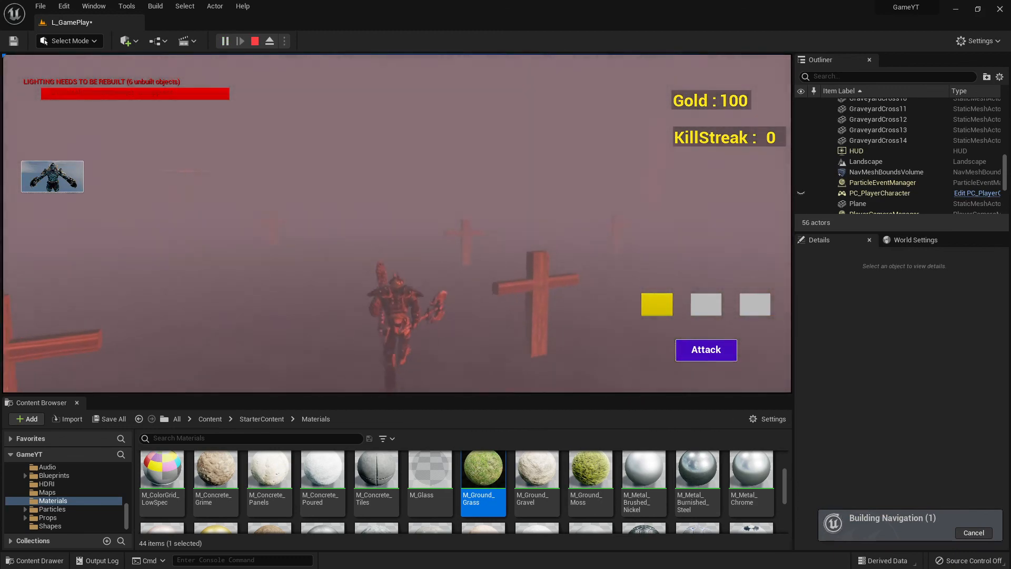
key(d)
key(w)
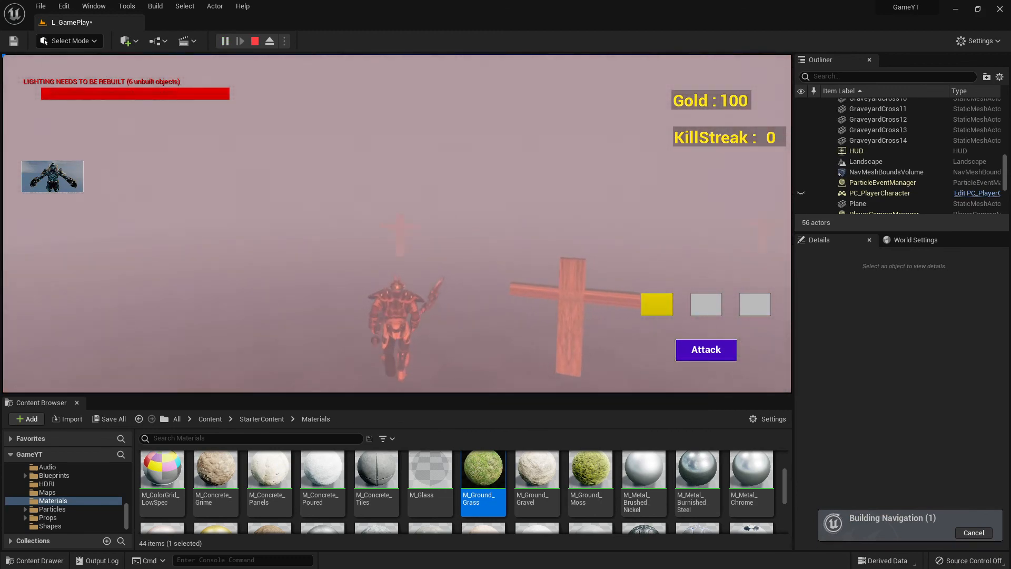
key(w)
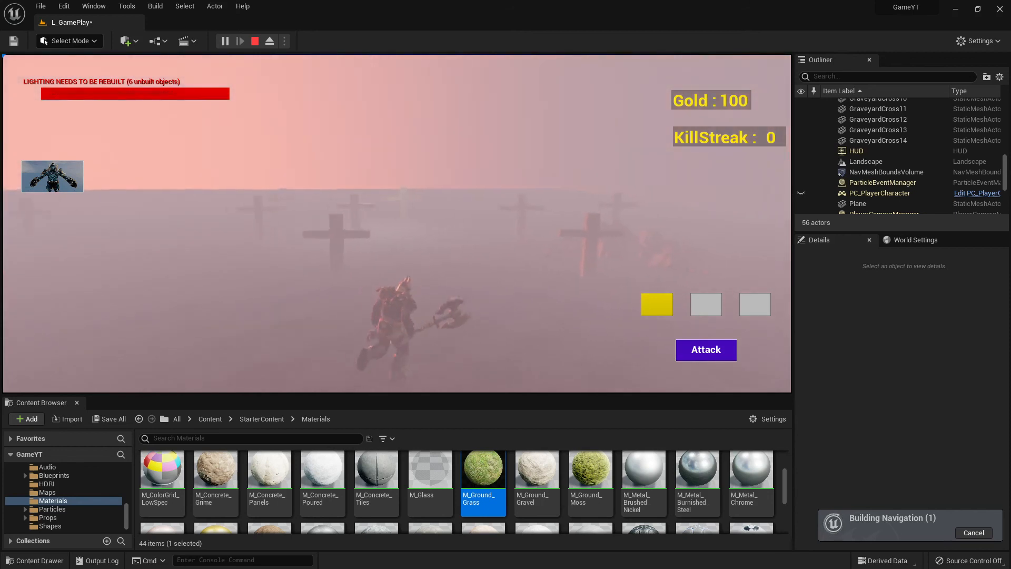
key(w)
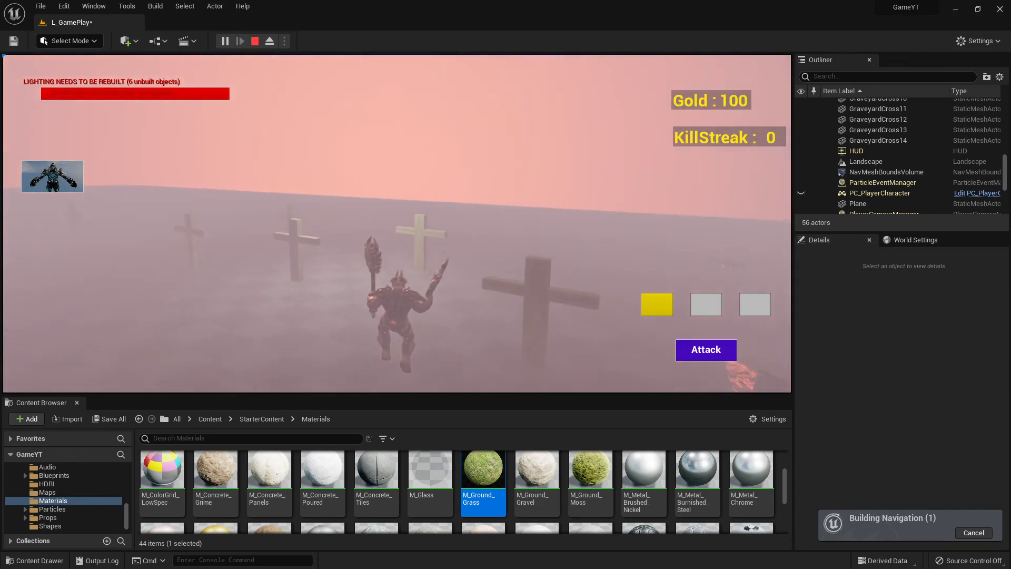
key(w)
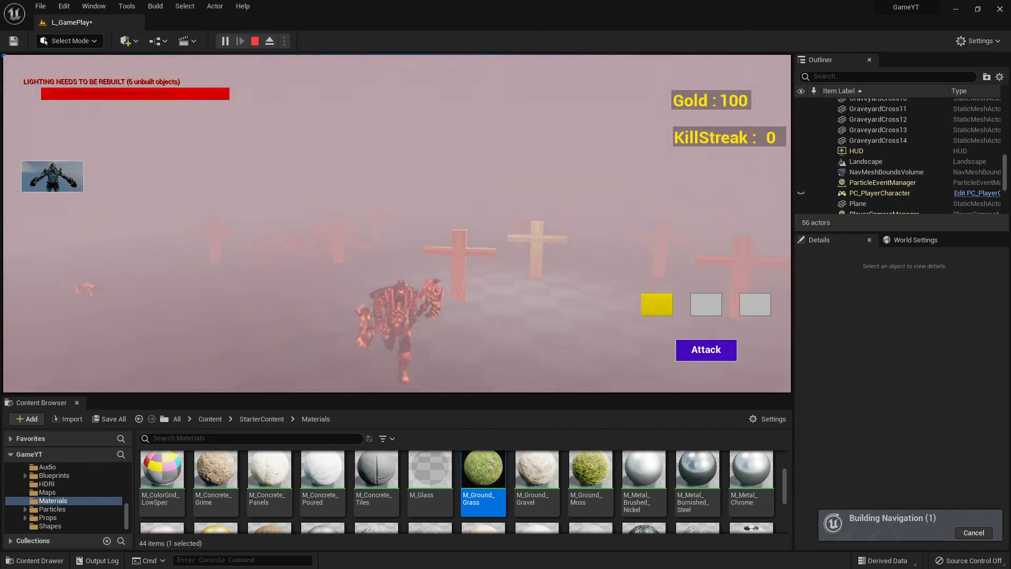
key(d)
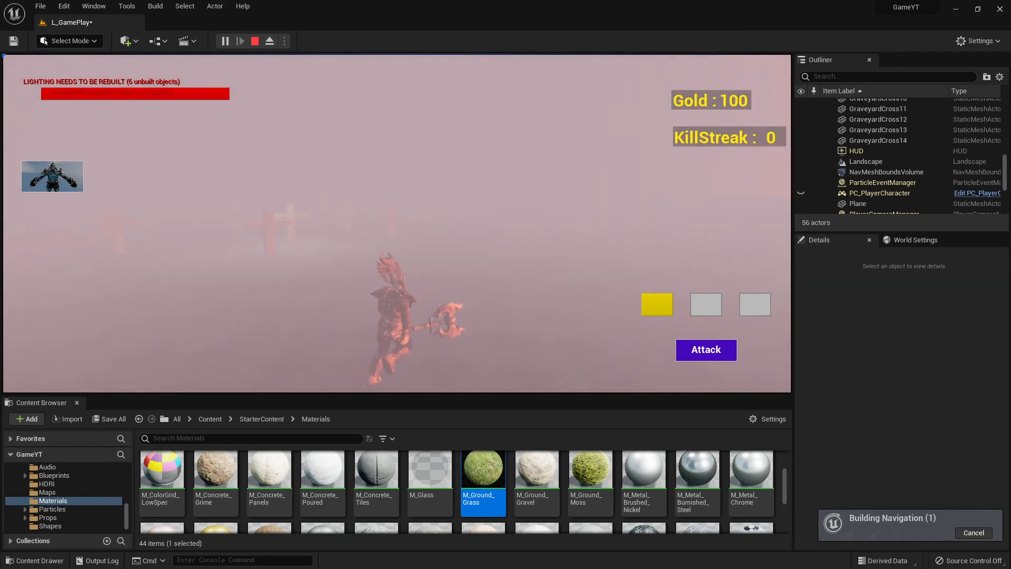
key(d)
key(w)
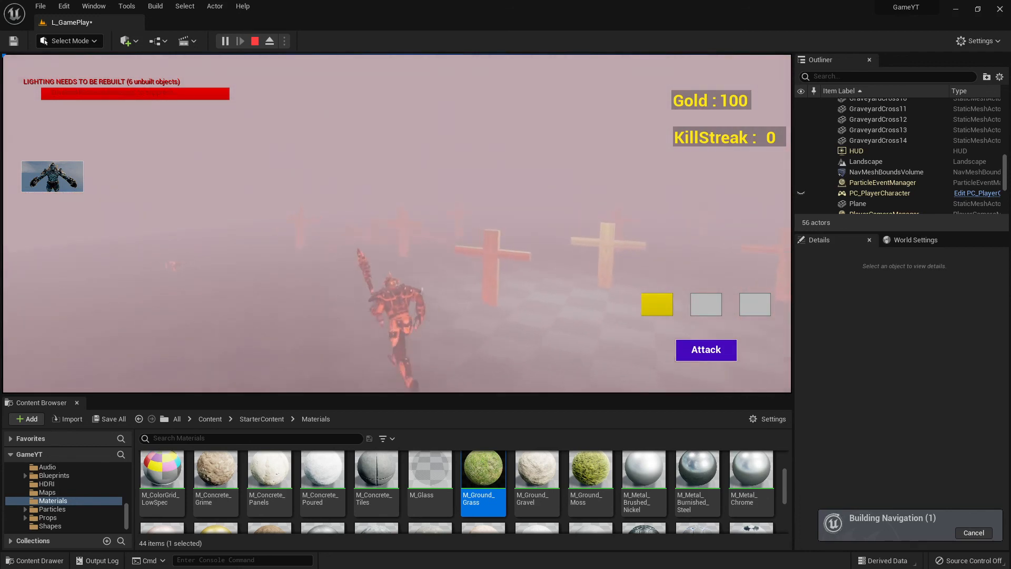
key(w)
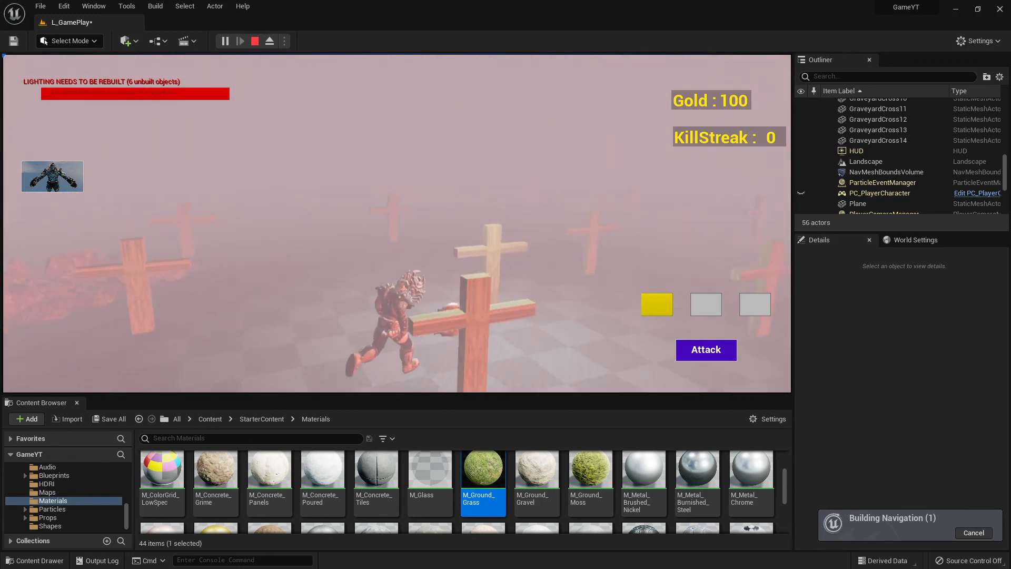
key(w)
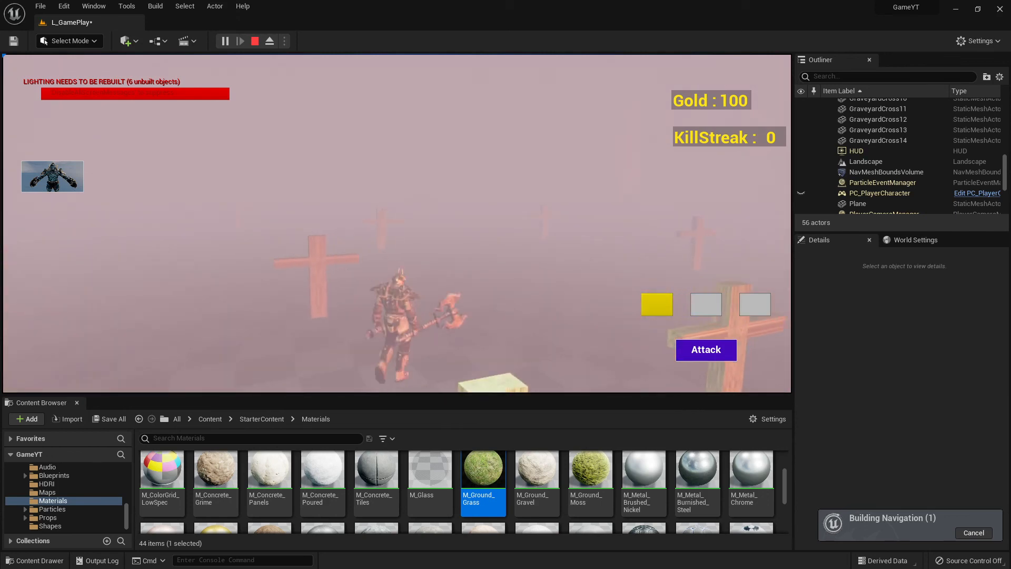
key(w)
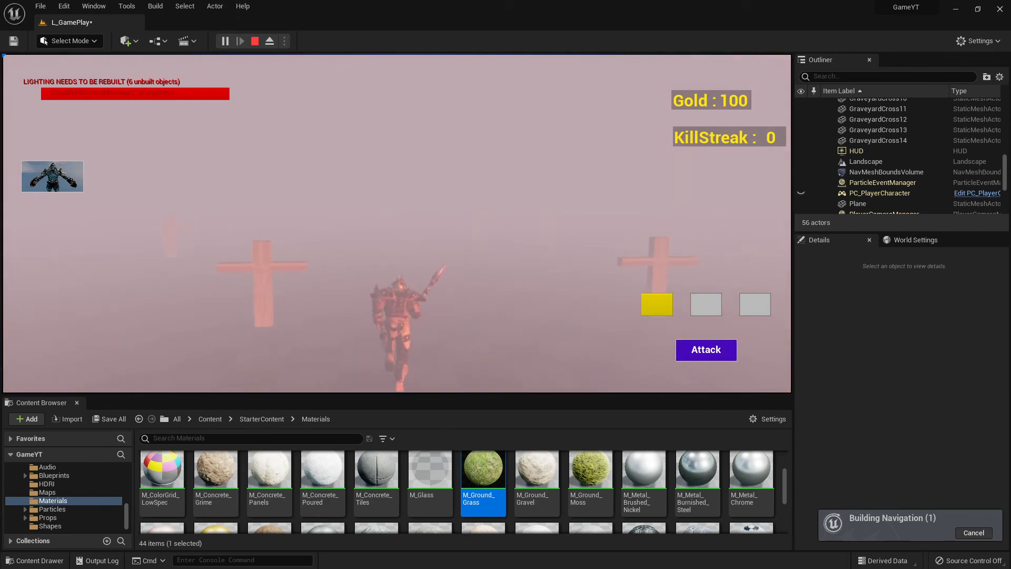
key(w)
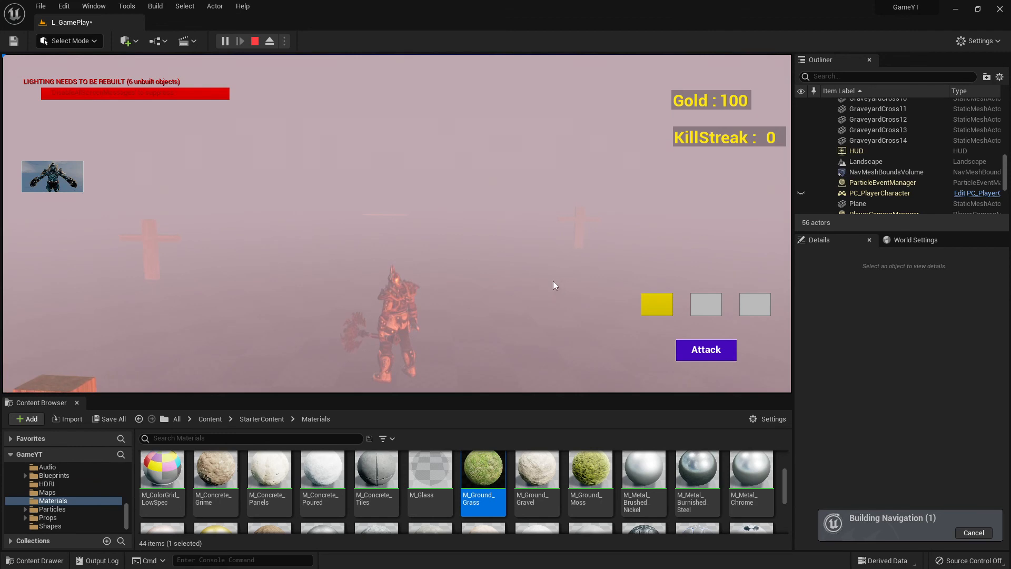
drag(399, 267, 568, 267)
key(s)
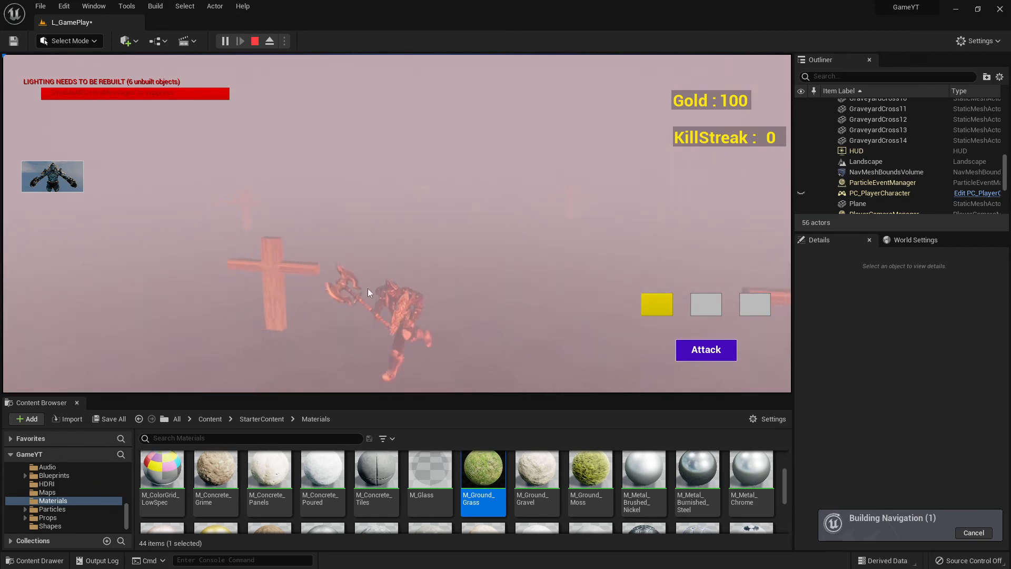
key(d)
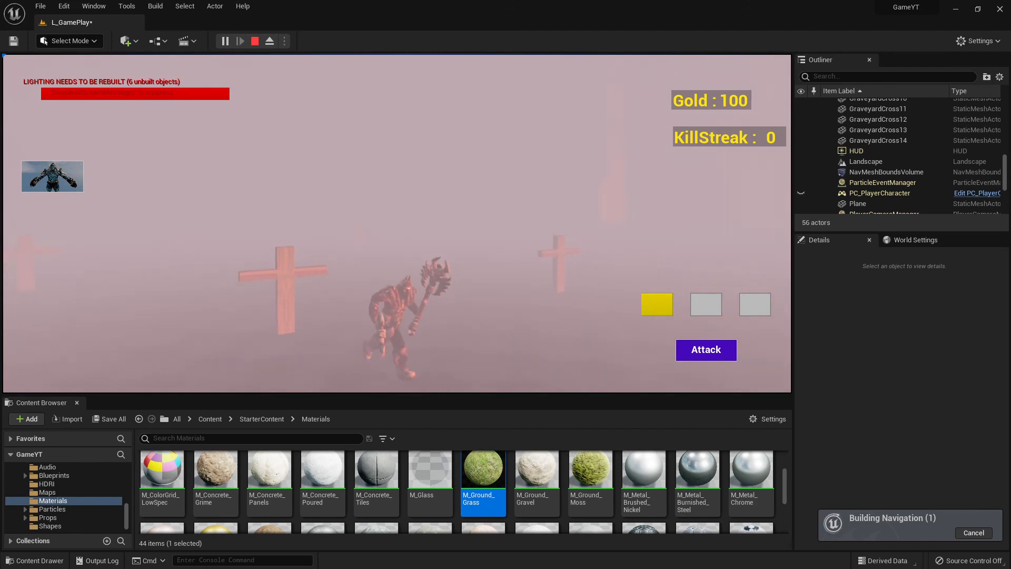
key(w)
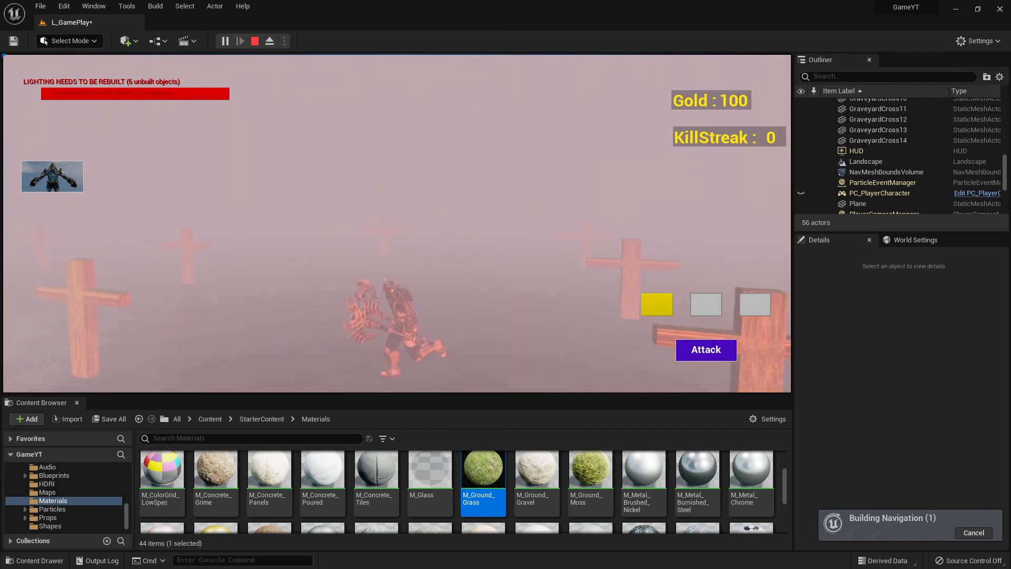
key(a)
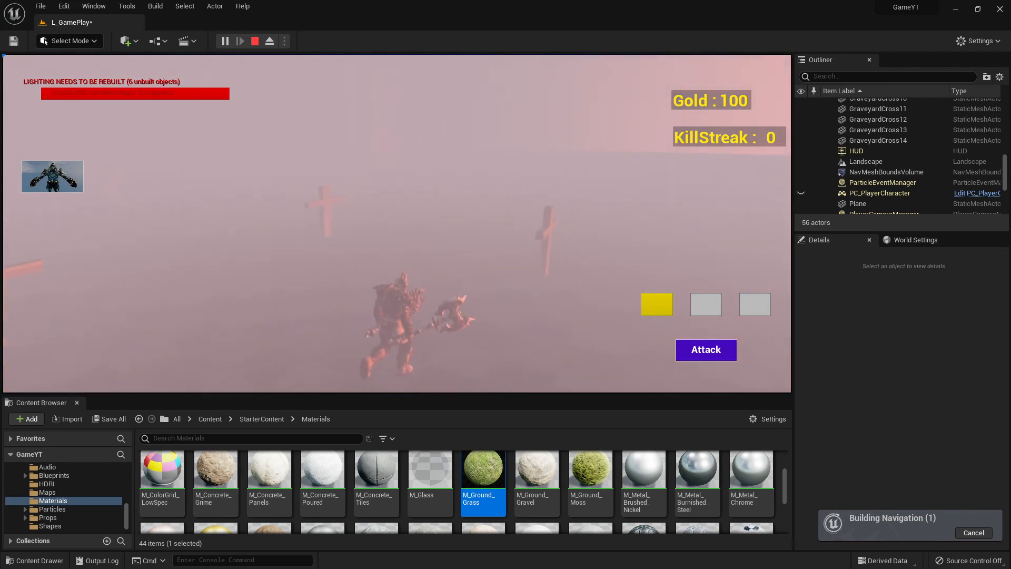
key(a)
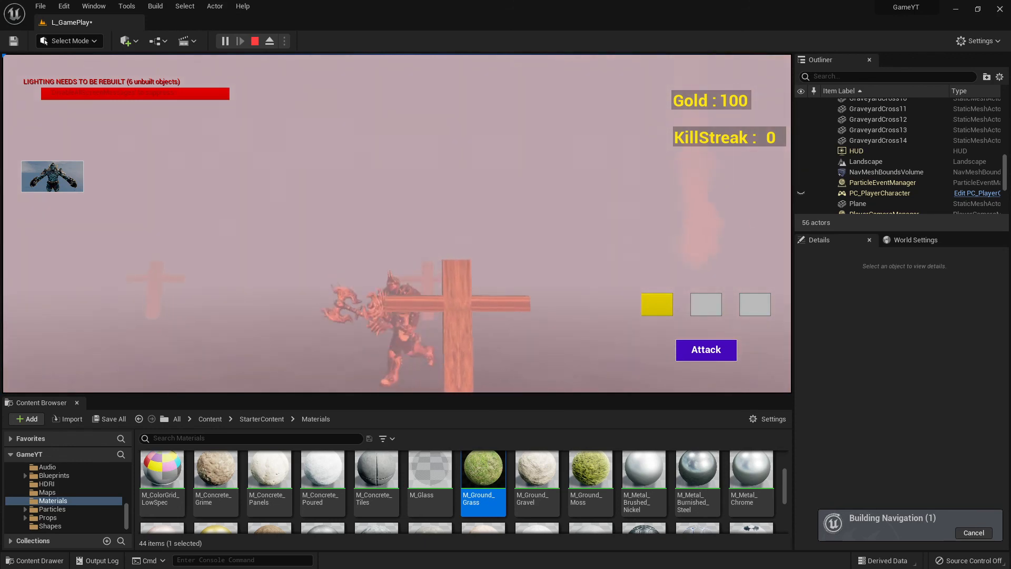
key(w)
key(w)
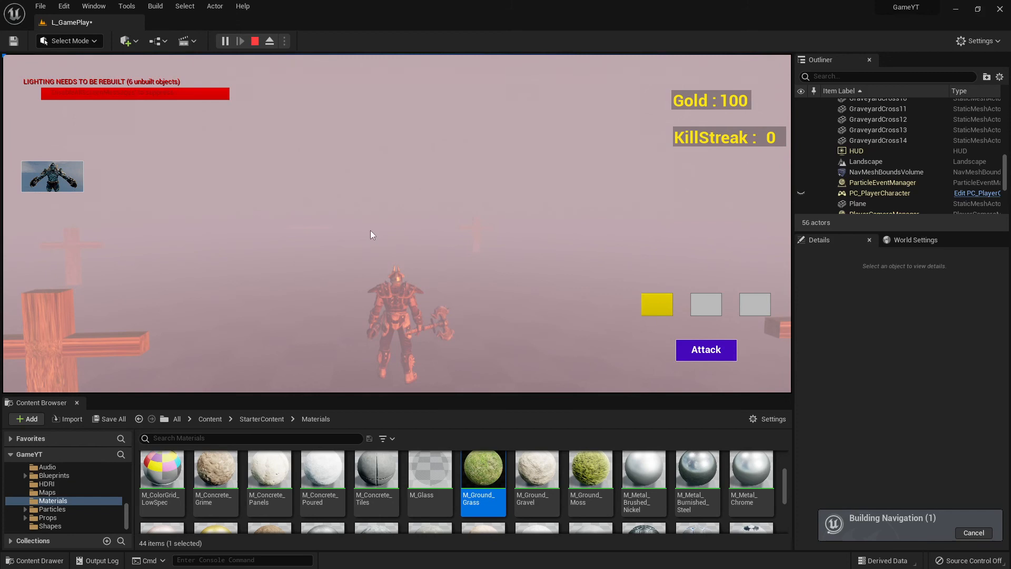
click(255, 41)
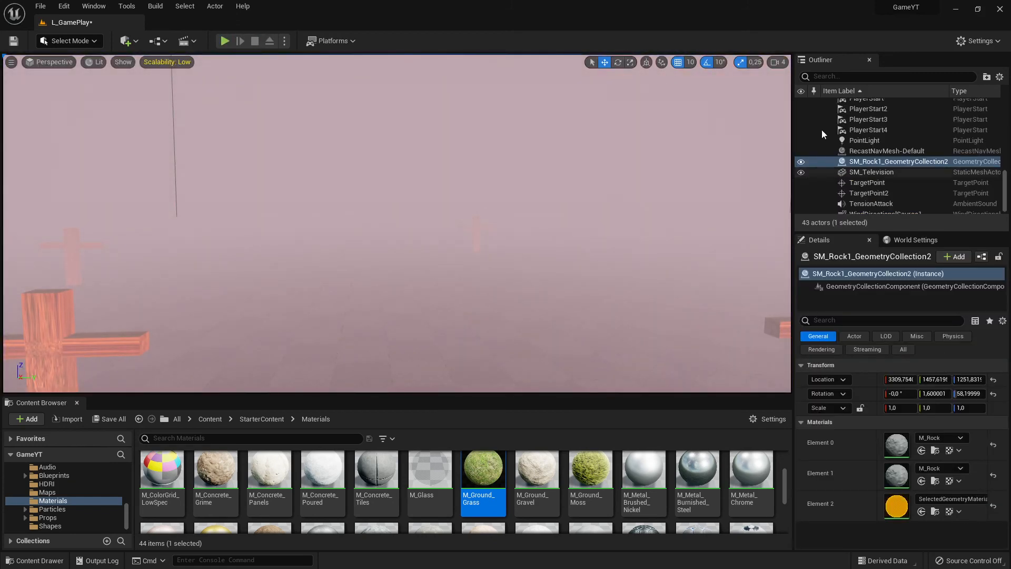
Switch to Blender with the cross model
click(955, 9)
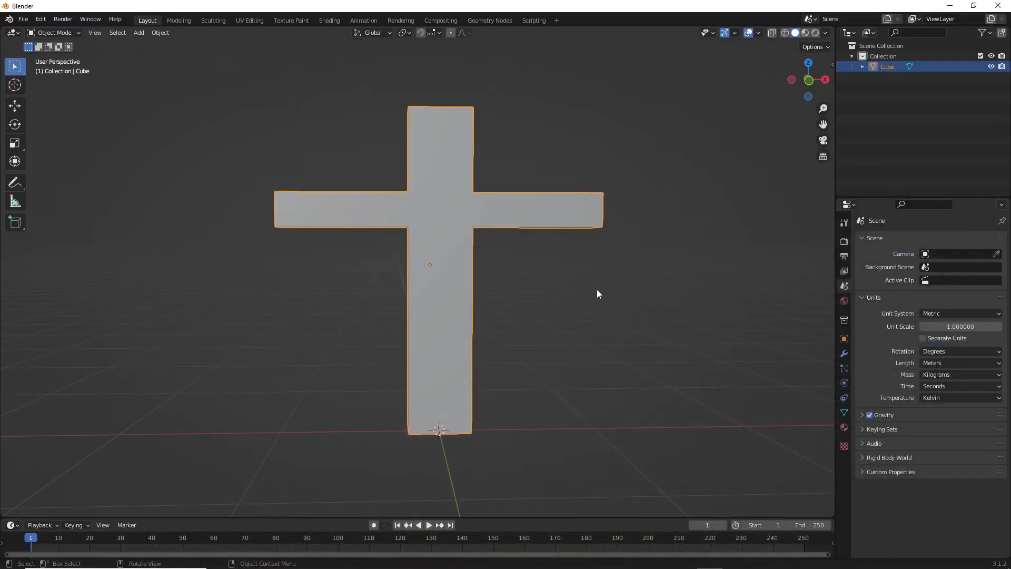